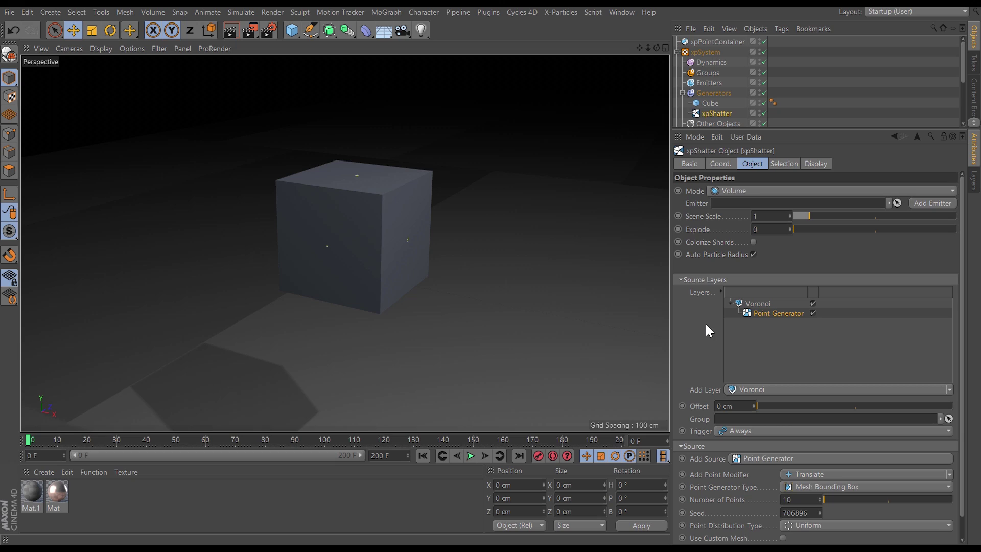
Parent the Cube under xpShatter so it breaks into Voronoi pieces.
drag(710, 103, 717, 114)
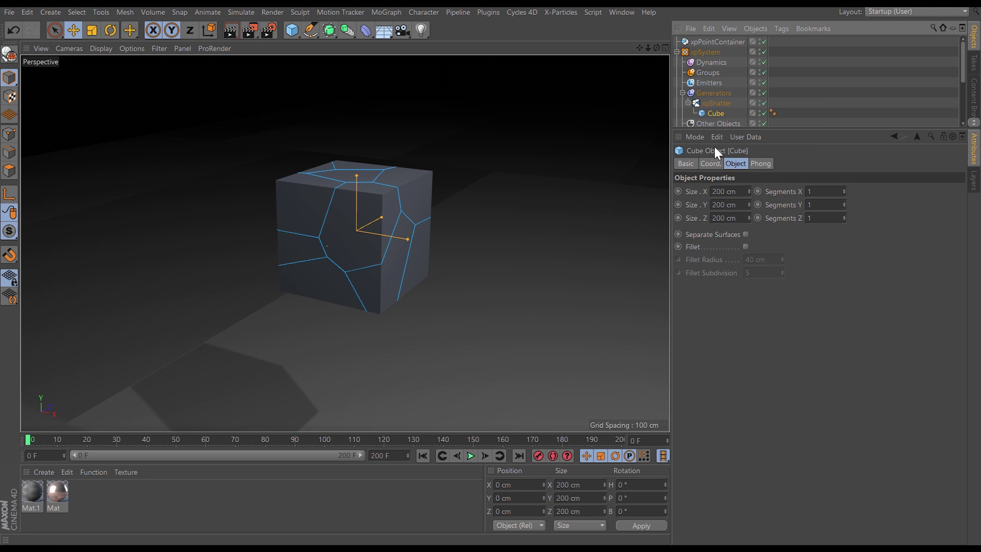
click(715, 102)
alt+drag(366, 230, 460, 265)
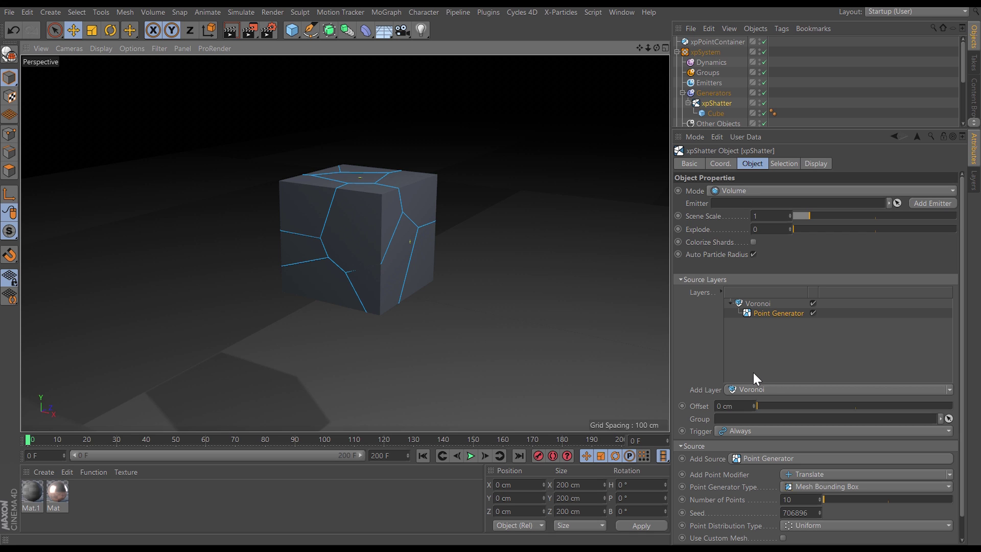
In xpShatter's Display settings, toggle Draw Cut Edges off and back on.
click(814, 162)
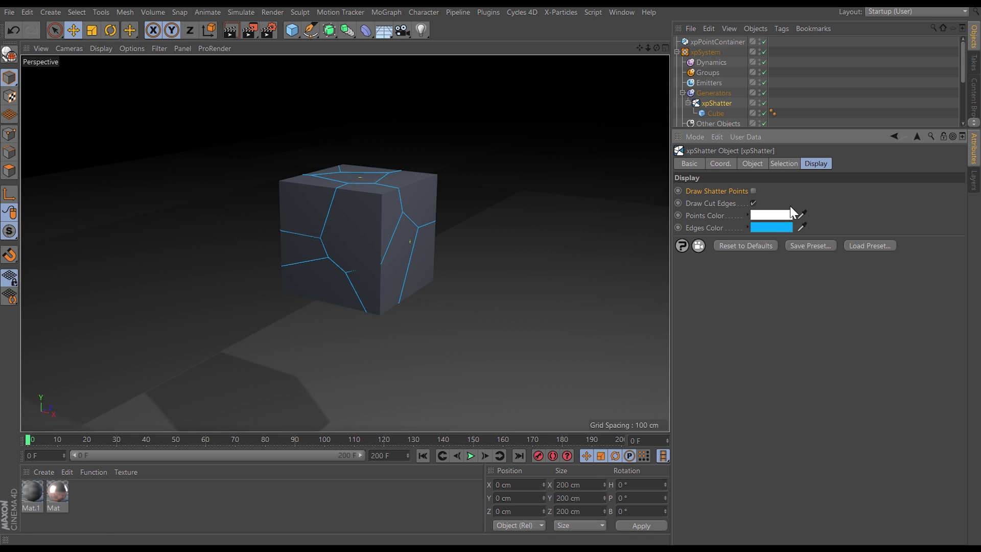
click(753, 203)
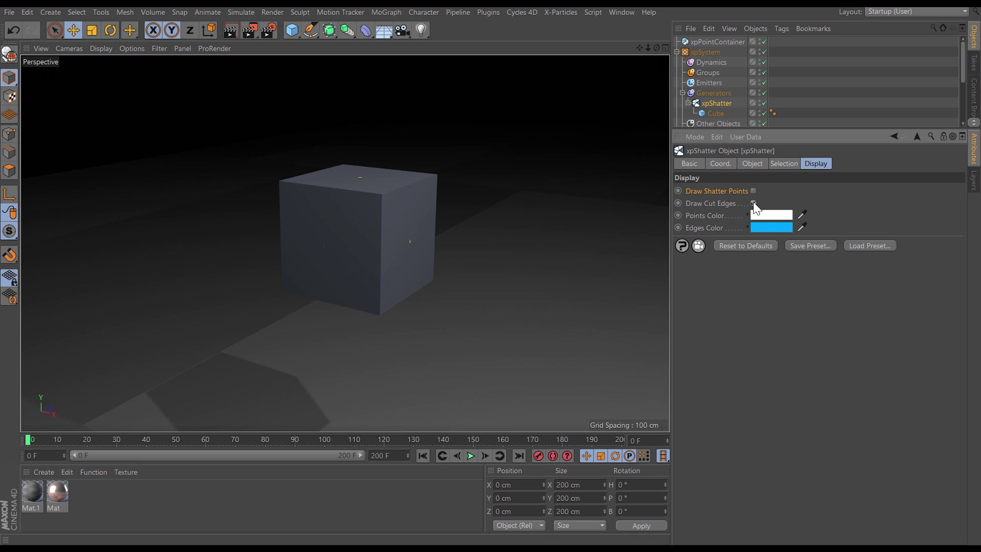
click(753, 203)
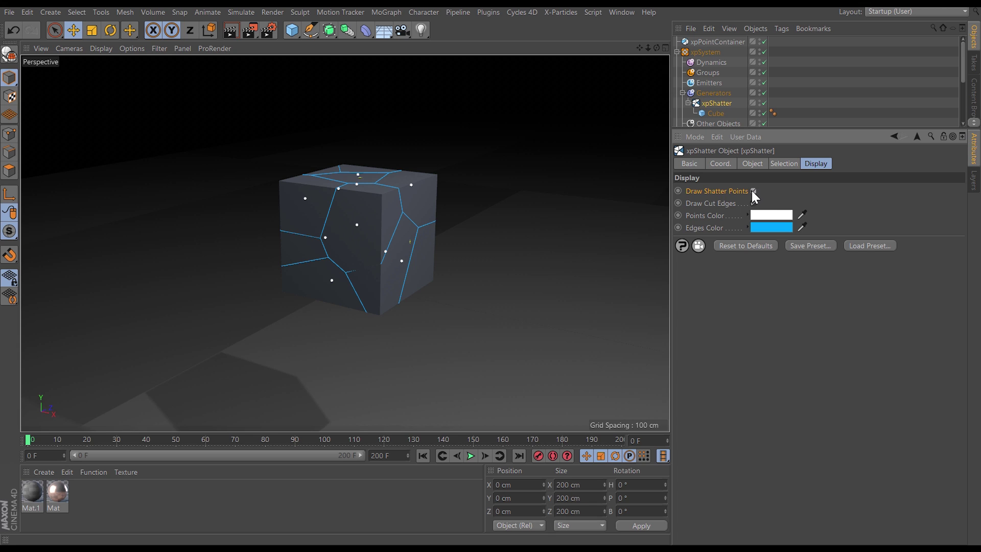
Hide the shatter points and turn on Colorize Shards.
click(754, 191)
click(755, 165)
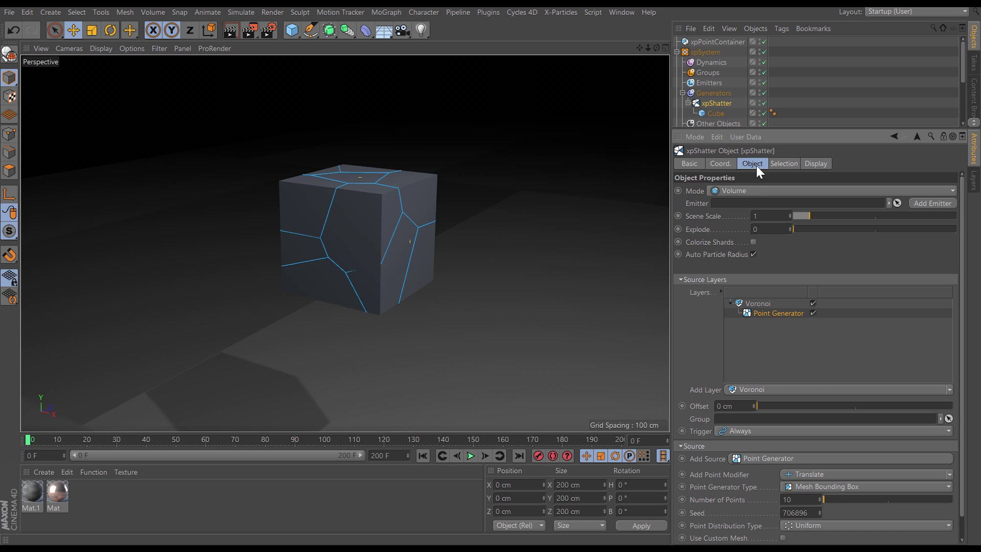
click(753, 242)
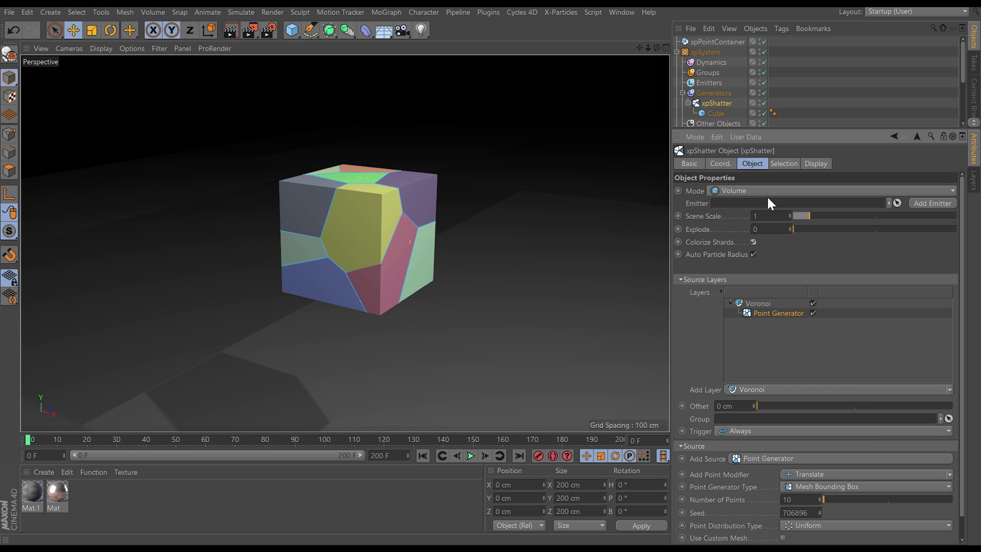
Try Explode 79 and Surface mode, then restore Volume, Explode 0, and set Offset 3.8 cm.
drag(790, 228, 781, 194)
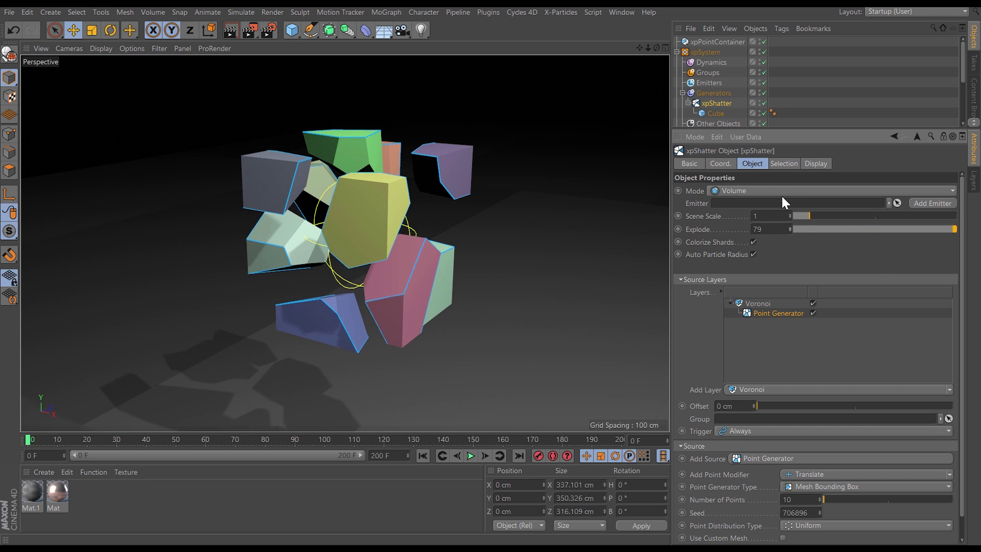
click(745, 189)
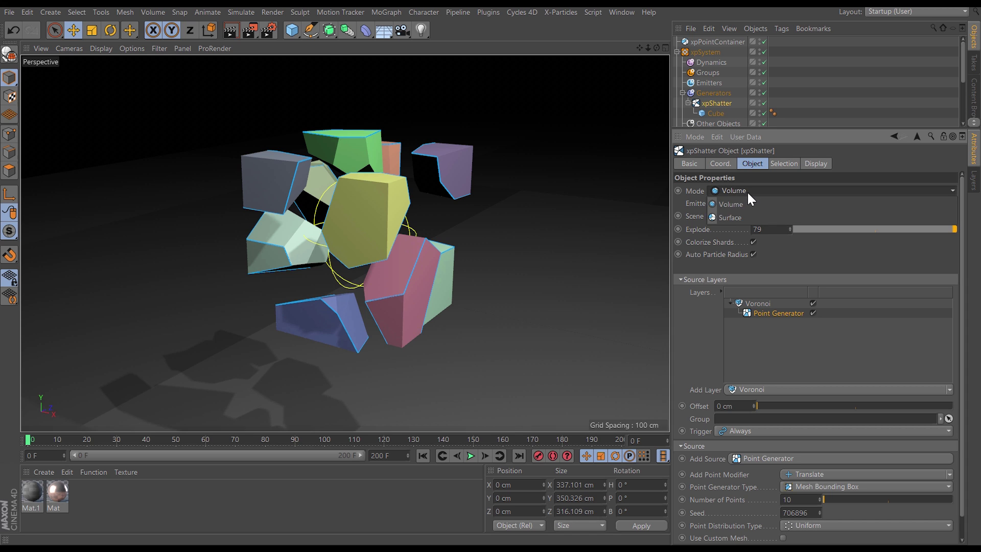
click(740, 216)
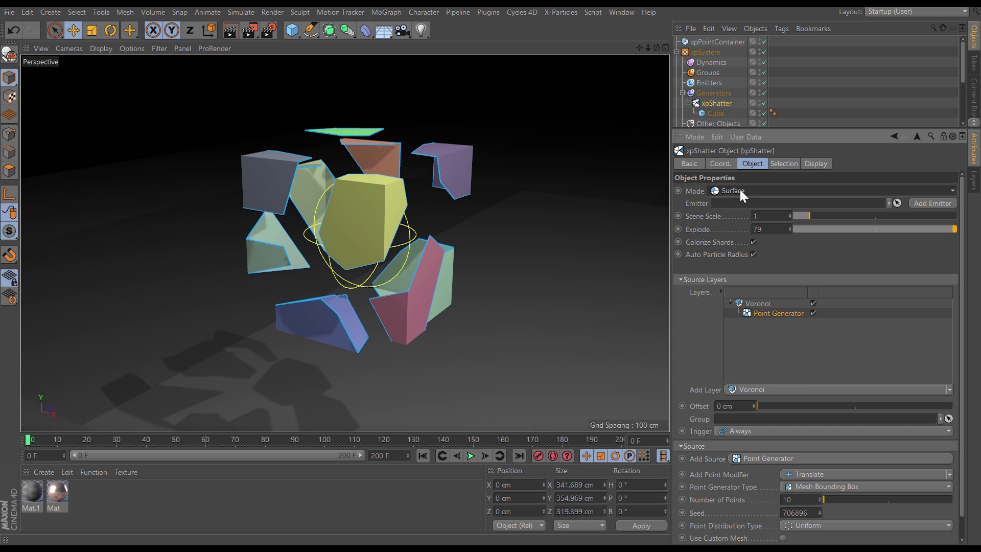
click(740, 190)
click(743, 204)
drag(796, 228, 784, 229)
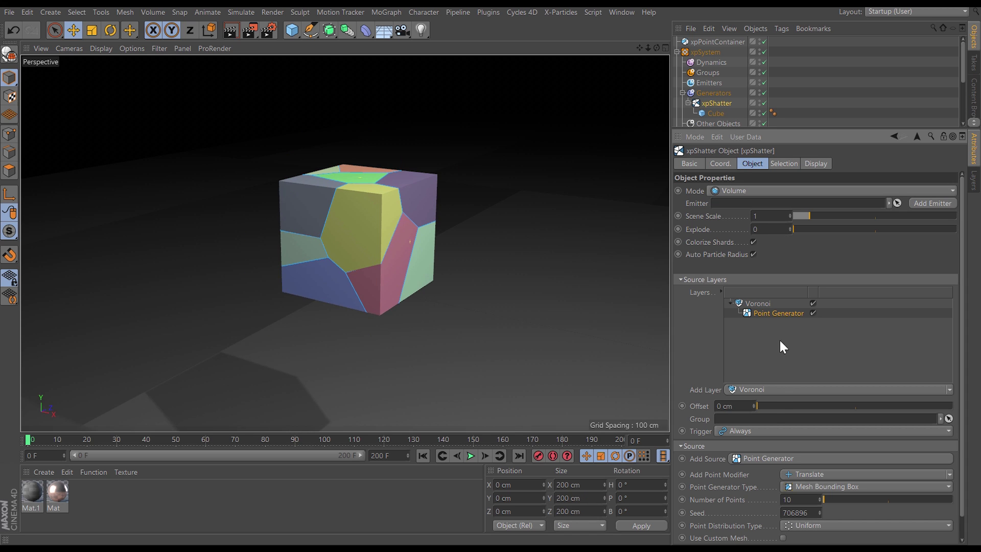
mouse_move(758, 406)
mouse_down()
mouse_move(777, 405)
mouse_move(765, 407)
mouse_up()
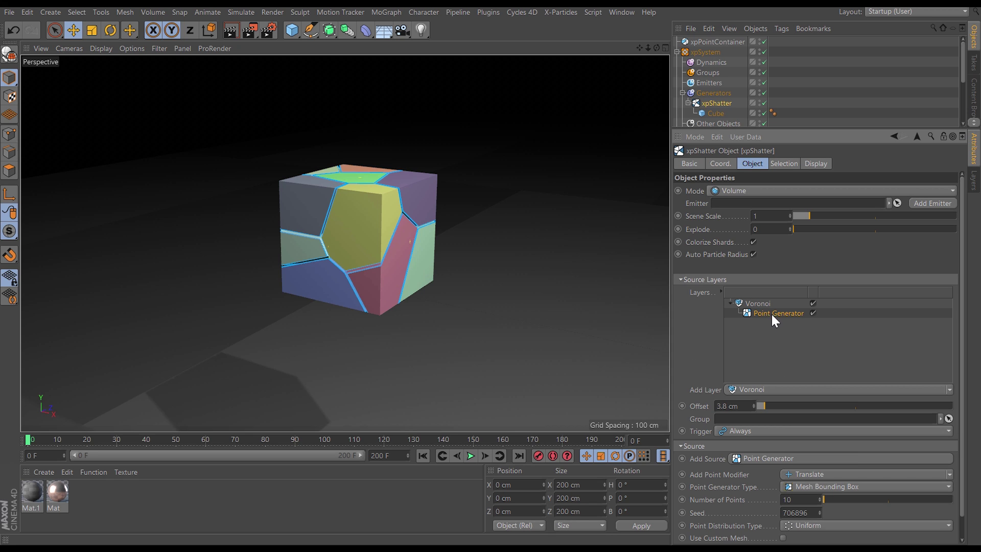
Show the shatter points again and raise Number of Points to 35.
click(814, 166)
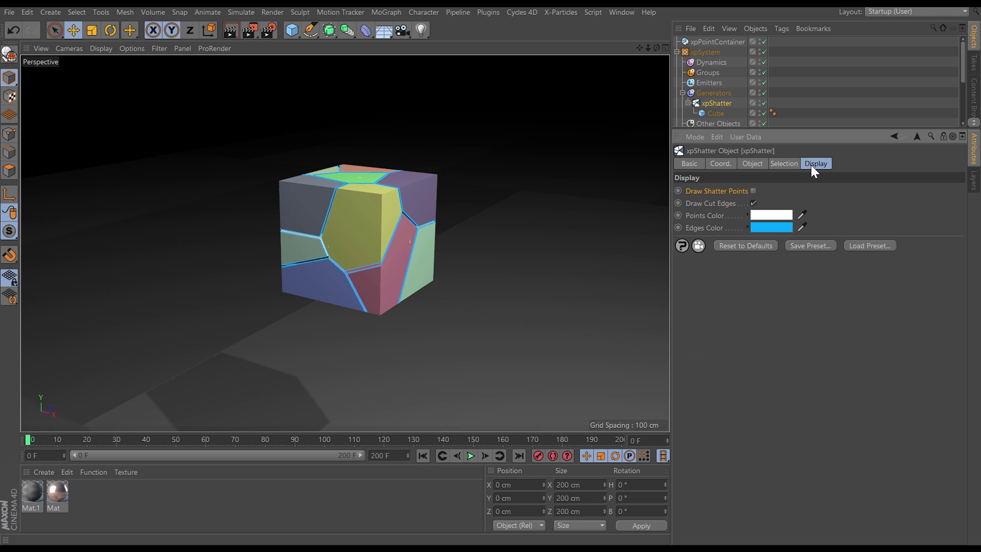
click(753, 163)
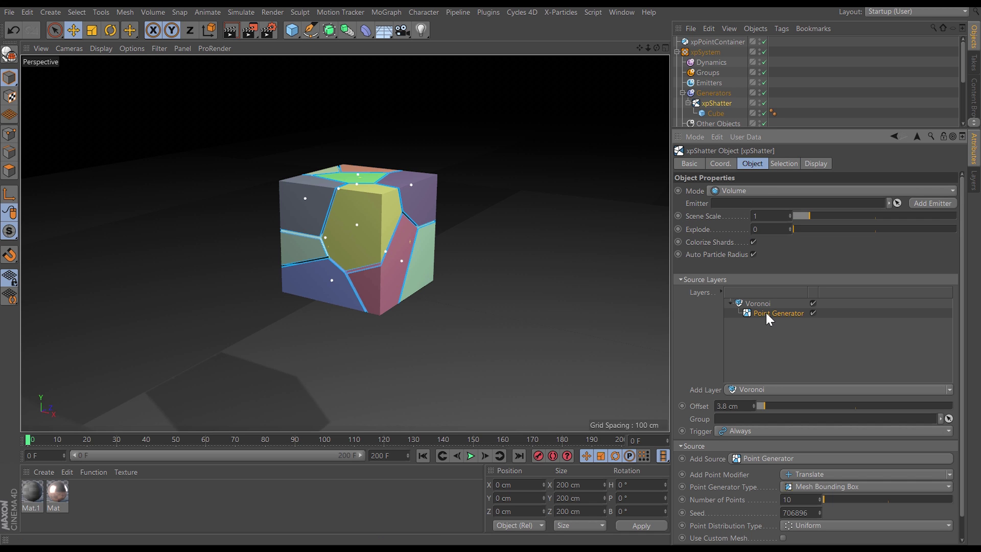
mouse_move(378, 241)
alt+mouse_down()
mouse_move(371, 230)
mouse_move(424, 236)
mouse_move(422, 220)
mouse_move(375, 235)
mouse_move(409, 235)
mouse_move(392, 250)
alt+mouse_up()
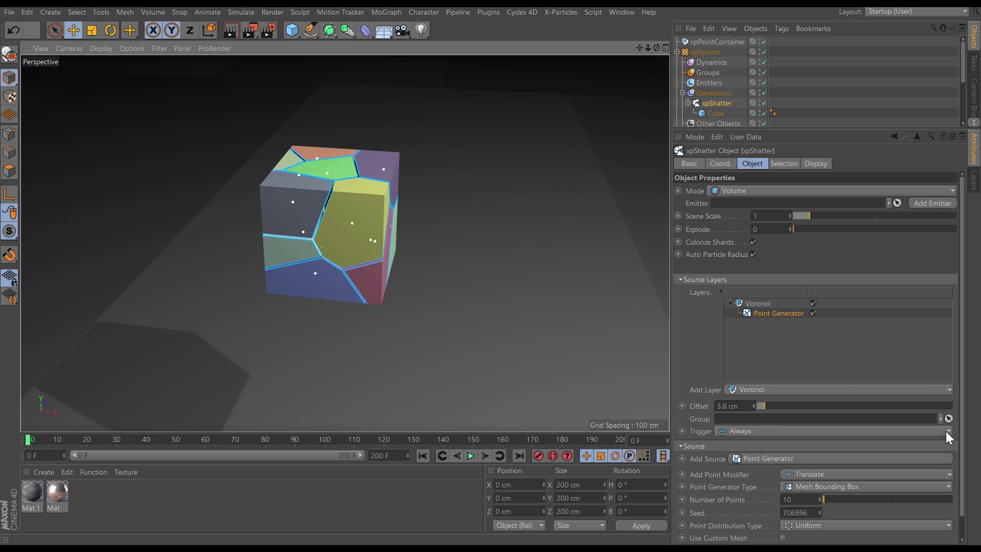
scroll(965, 449, down, 1)
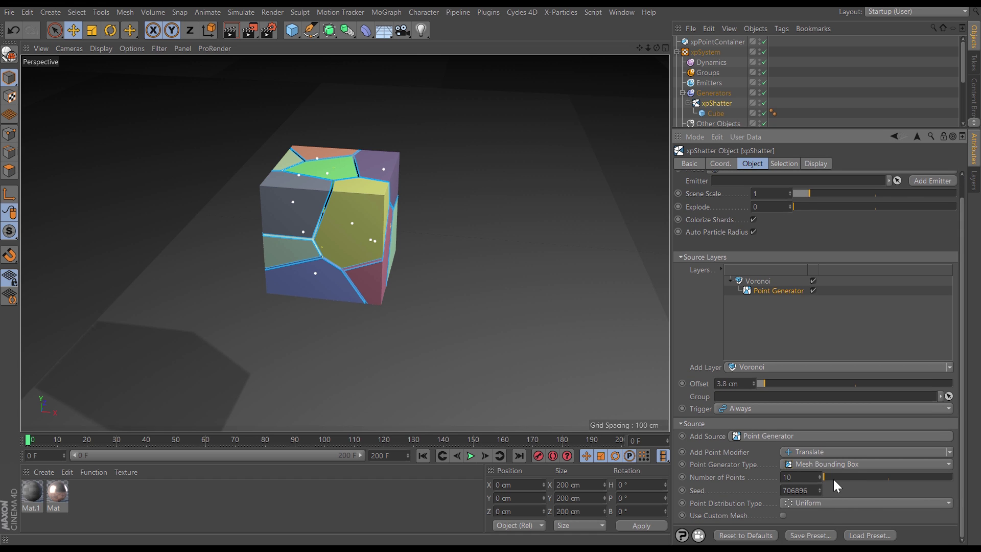
mouse_move(825, 477)
mouse_down()
mouse_move(841, 475)
mouse_move(827, 479)
mouse_up()
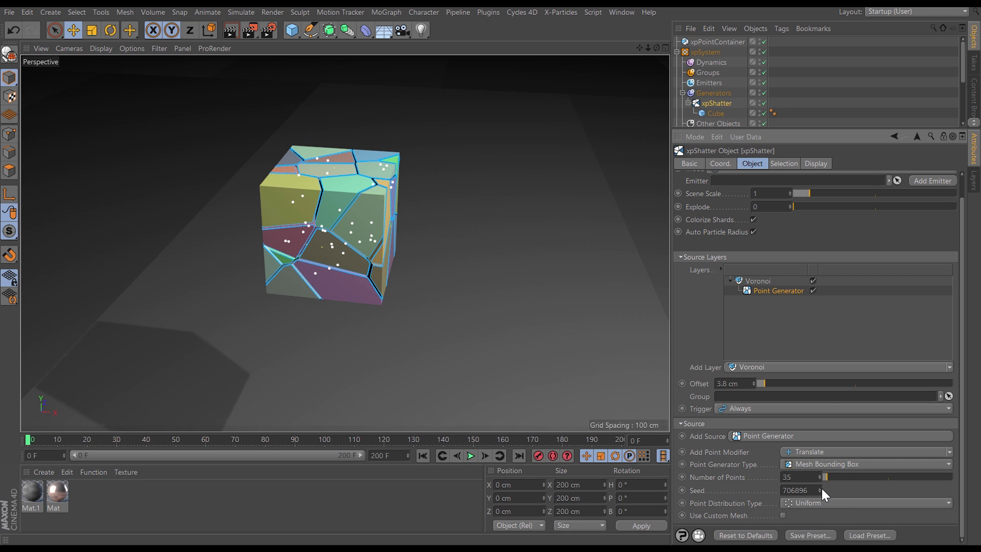
Step through random seeds, settling on Seed 706901 for the shard pattern.
click(820, 488)
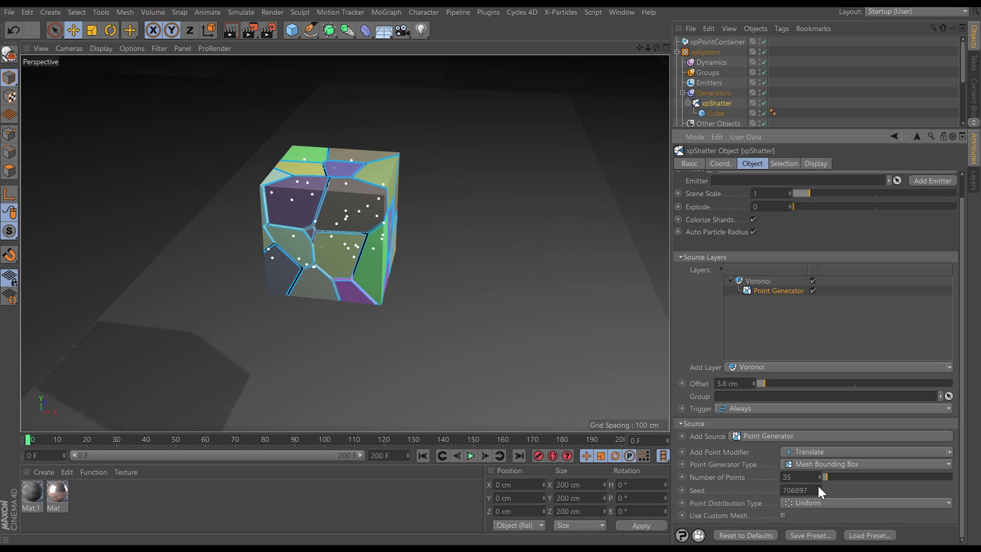
click(819, 487)
click(819, 488)
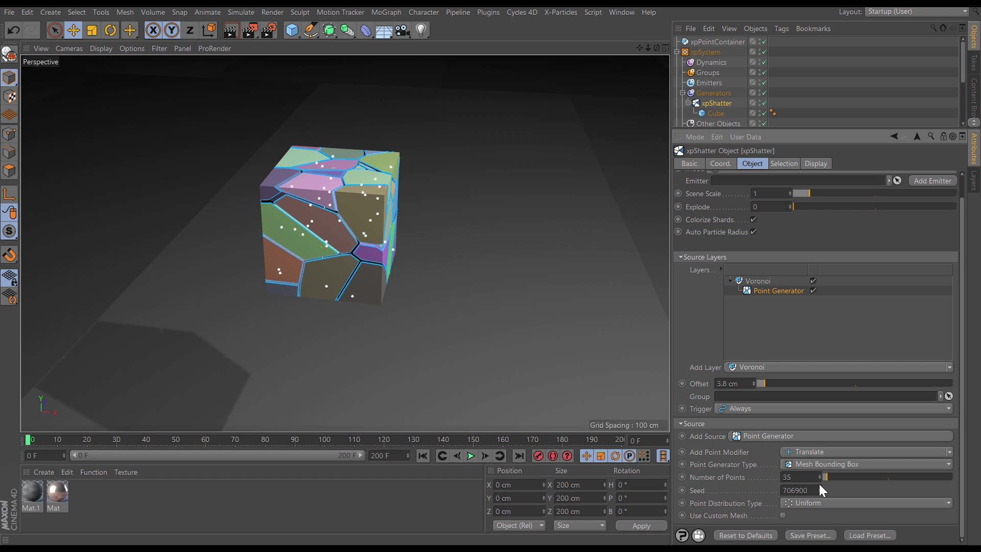
click(819, 488)
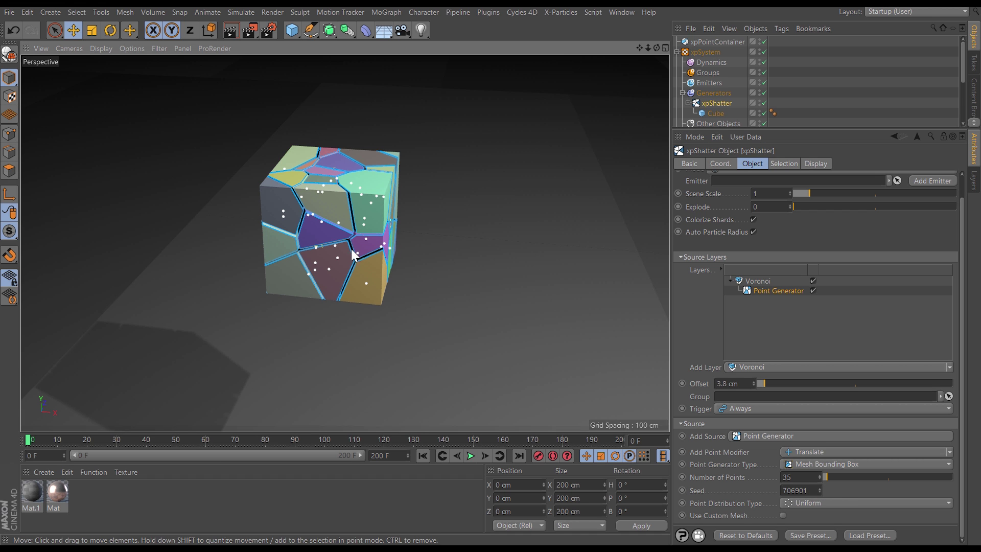
alt+drag(351, 249, 391, 254)
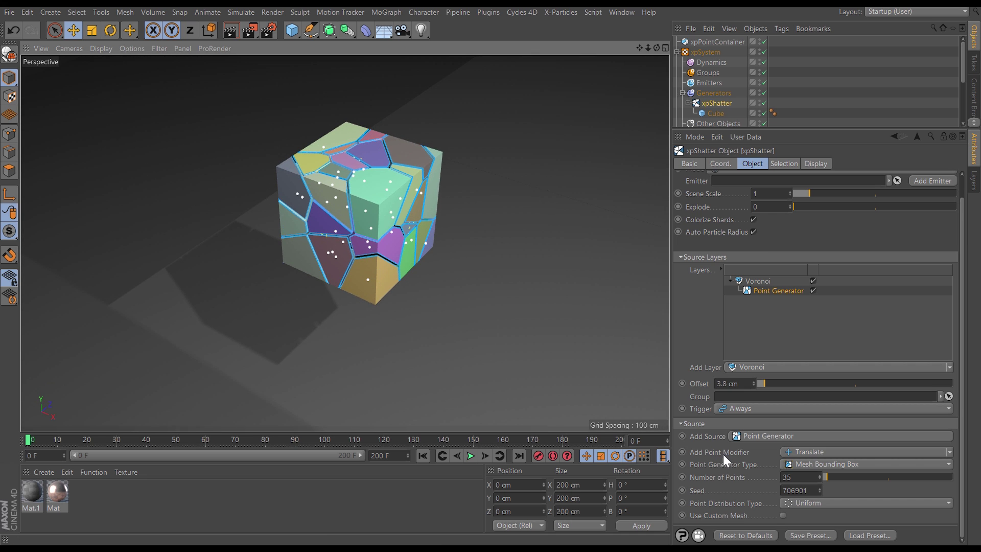
Add a Translate point modifier, keeping X at 0 and shifting points along Y to 27.2.
click(824, 452)
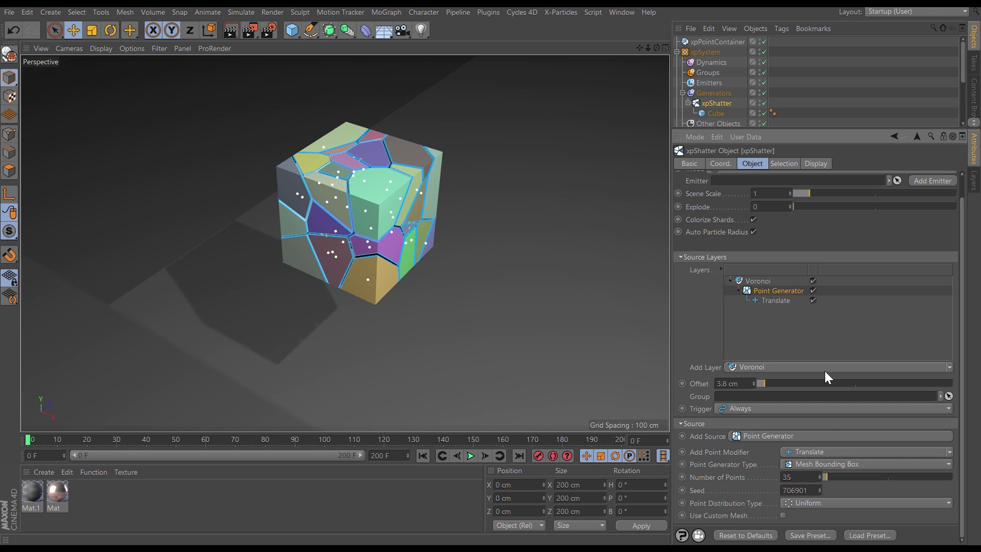
click(778, 302)
mouse_move(880, 481)
mouse_down()
mouse_move(922, 479)
mouse_move(893, 481)
mouse_up()
key(ctrl+z)
drag(817, 488, 946, 491)
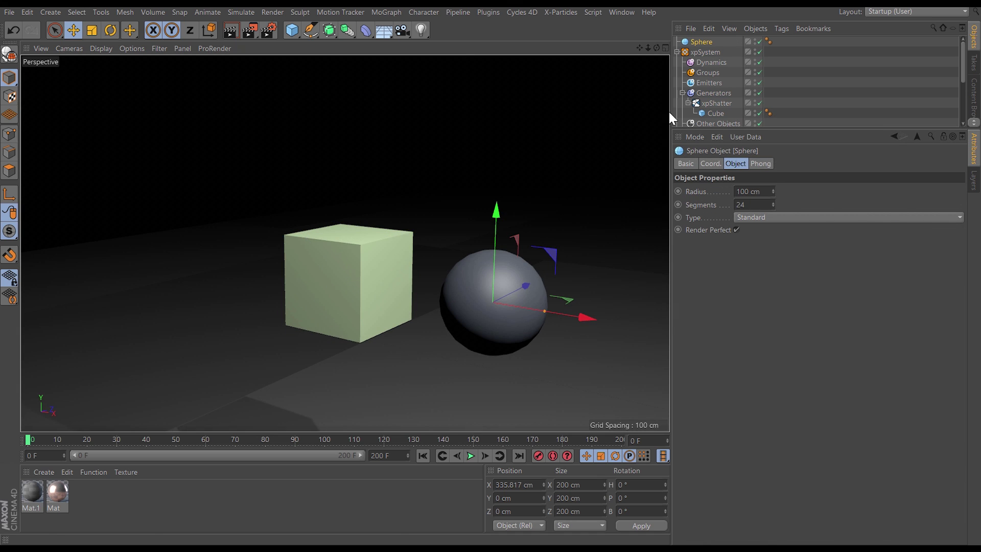
Add the Sphere to xpShatter's Layers list as a Voronoi point source.
click(715, 104)
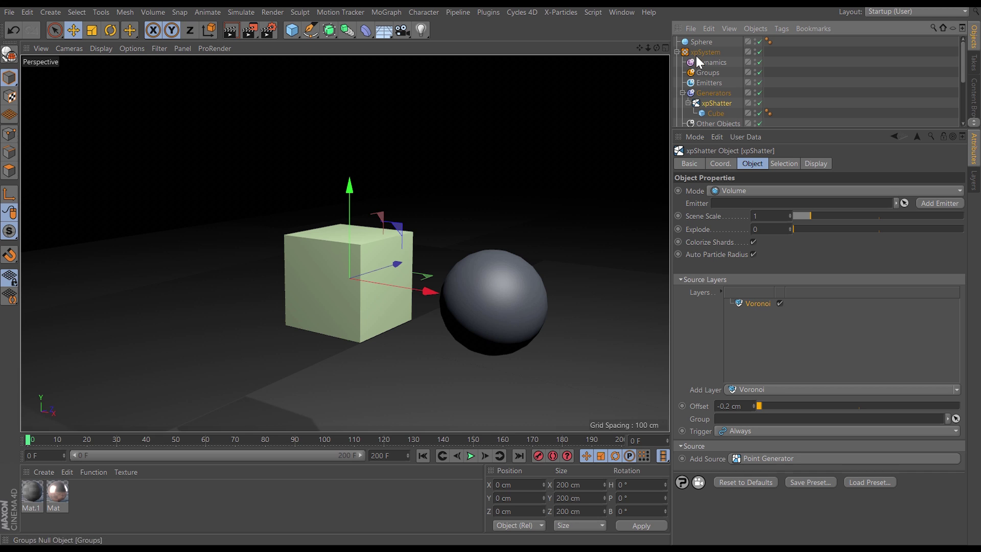
drag(698, 43, 764, 308)
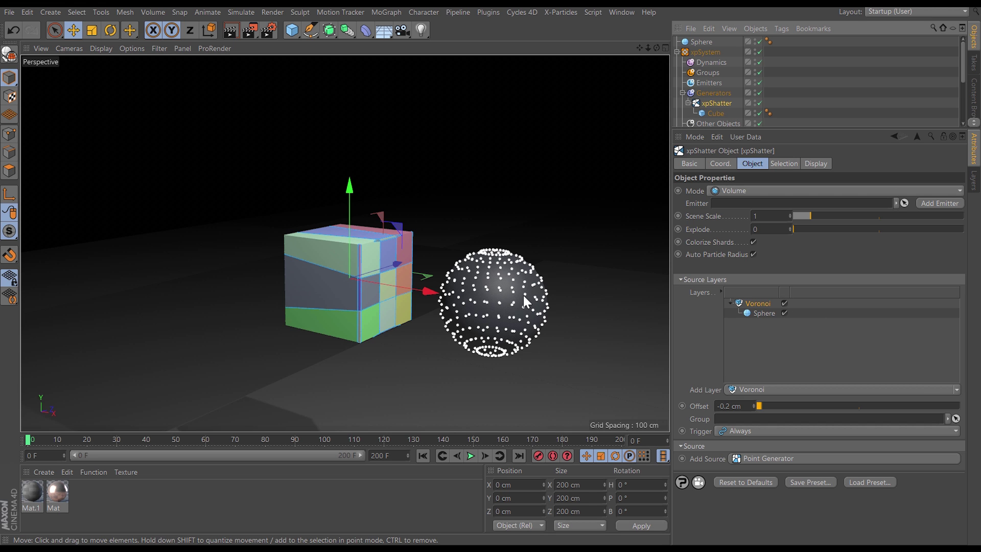
mouse_move(501, 296)
alt+mouse_down()
mouse_move(529, 286)
mouse_move(491, 279)
mouse_move(460, 298)
mouse_move(501, 288)
mouse_move(516, 296)
alt+mouse_up()
Move the Sphere along X toward the cube, then away from it.
click(701, 42)
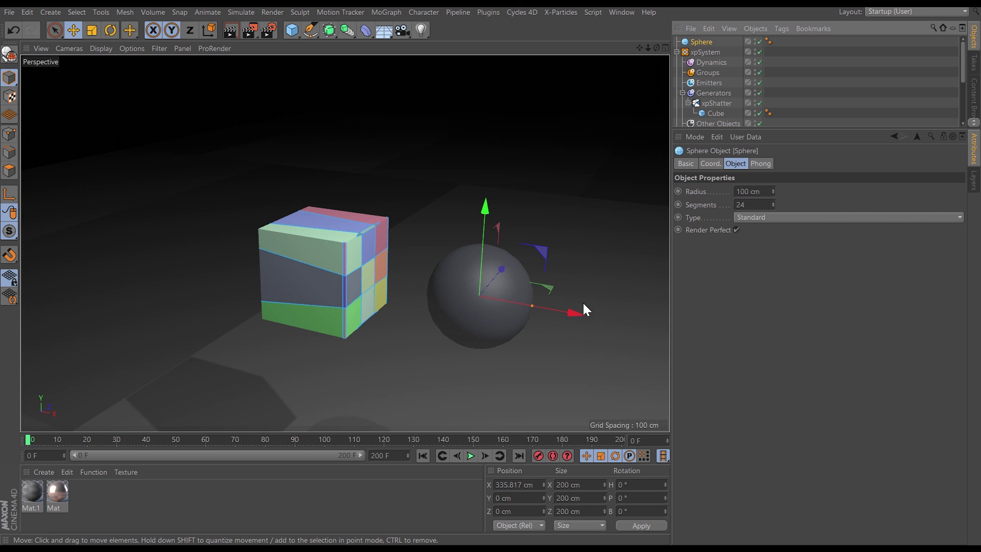
drag(574, 313, 477, 321)
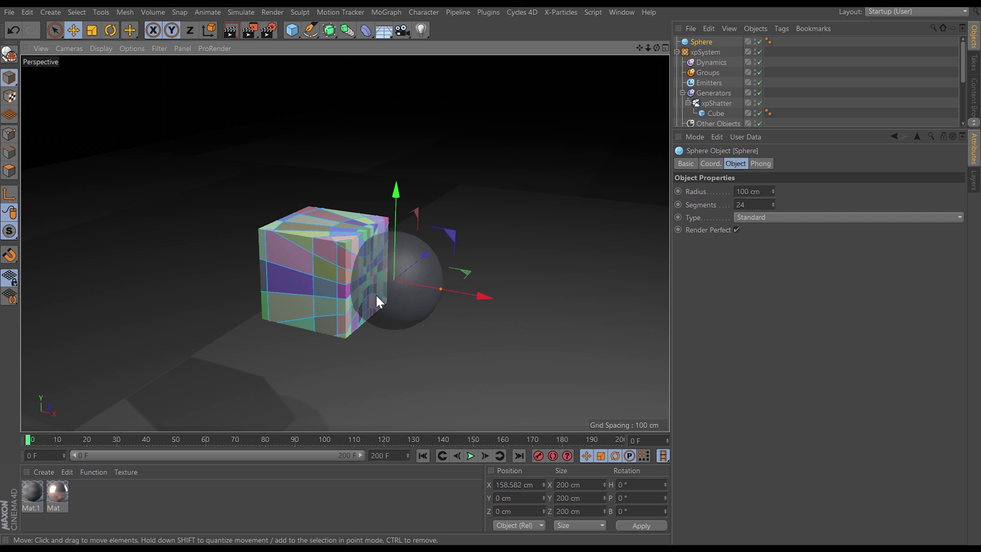
mouse_move(378, 302)
alt+mouse_down()
mouse_move(329, 274)
mouse_move(272, 267)
mouse_move(380, 302)
alt+mouse_up()
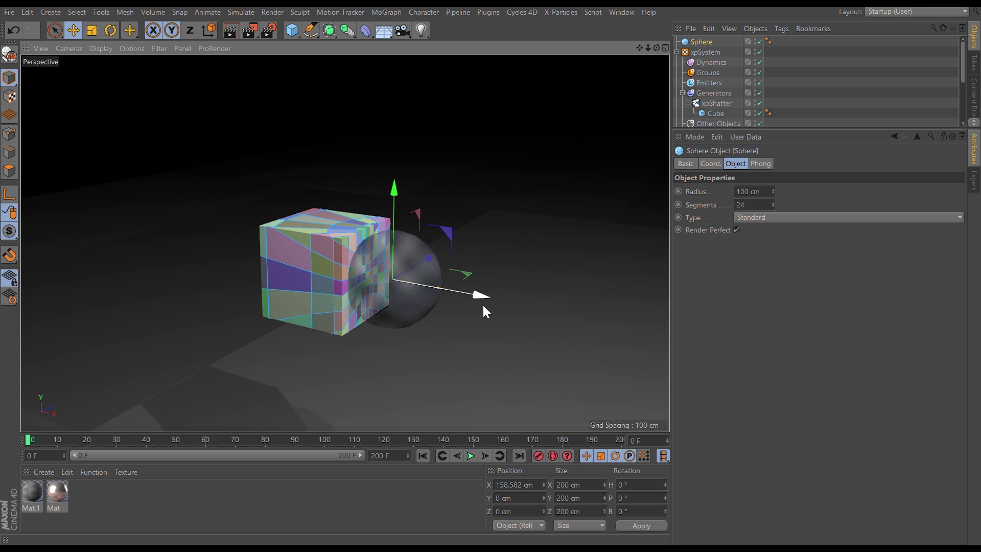
drag(489, 299, 648, 325)
Add a Point Generator source under the cube's Voronoi layer.
click(716, 103)
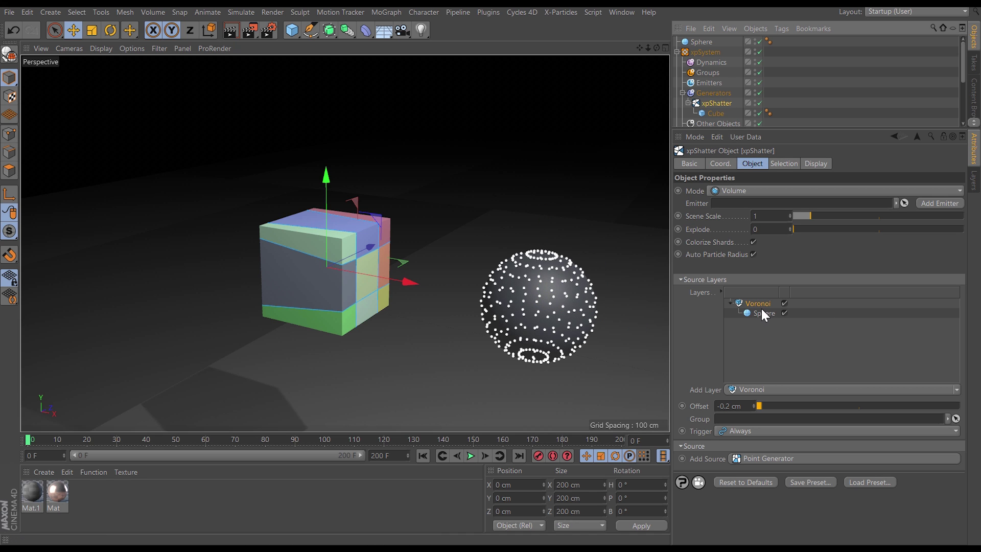
click(769, 458)
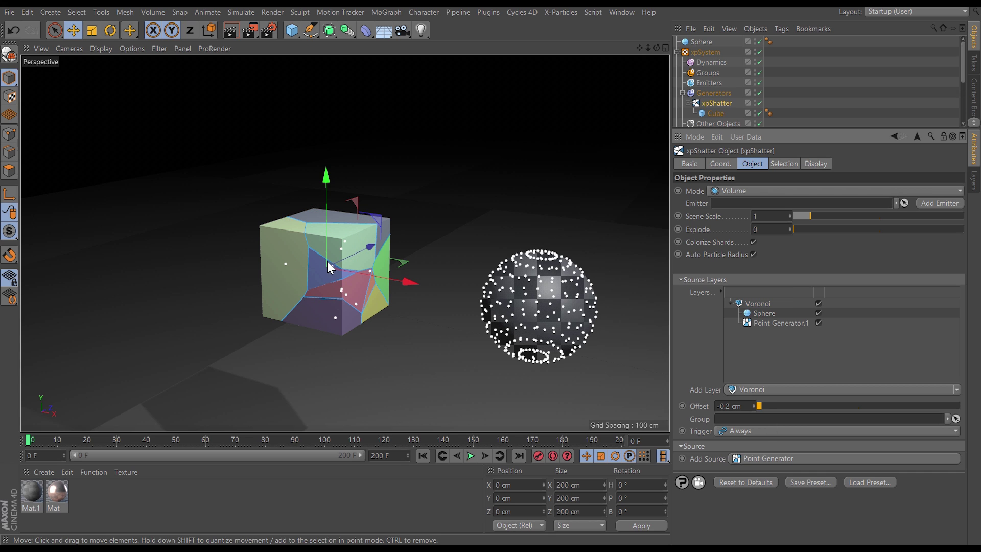
alt+drag(323, 280, 339, 247)
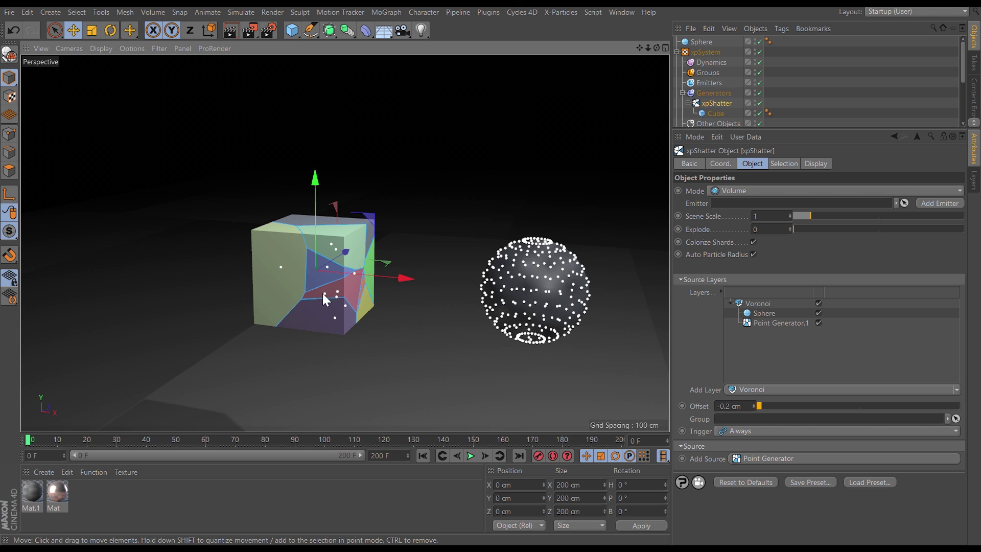
Move the Sphere toward the cube and raise it partly inside for finer shattering.
click(703, 42)
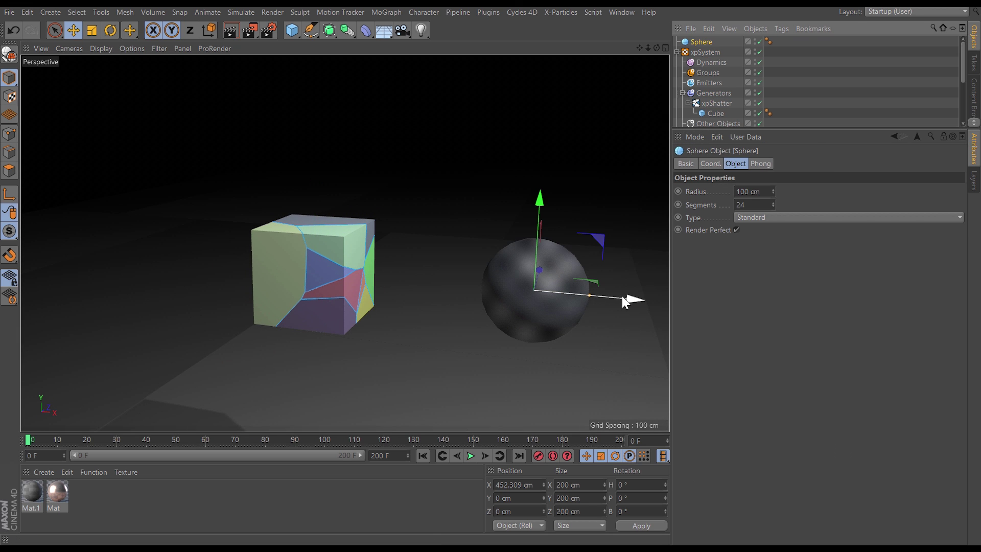
drag(624, 301, 500, 311)
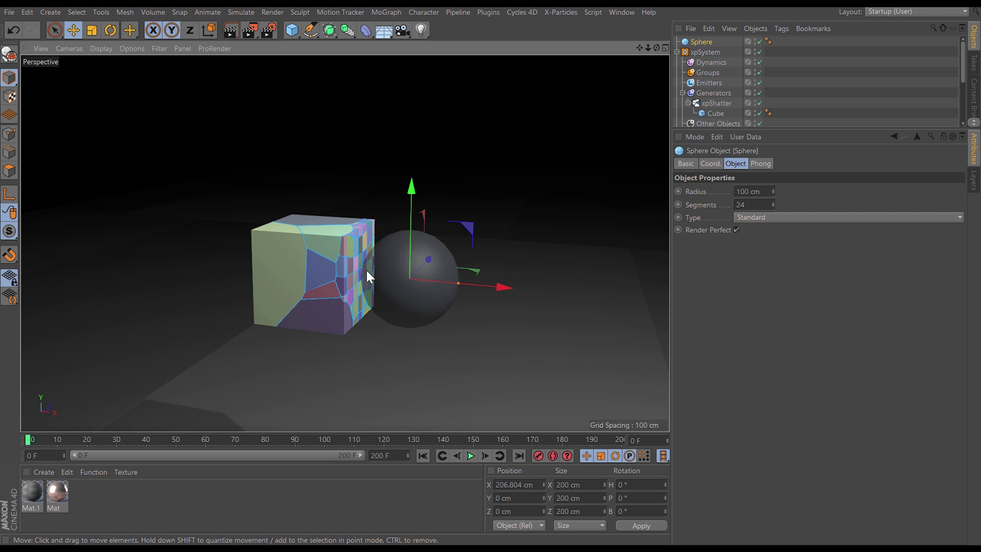
alt+drag(367, 271, 311, 307)
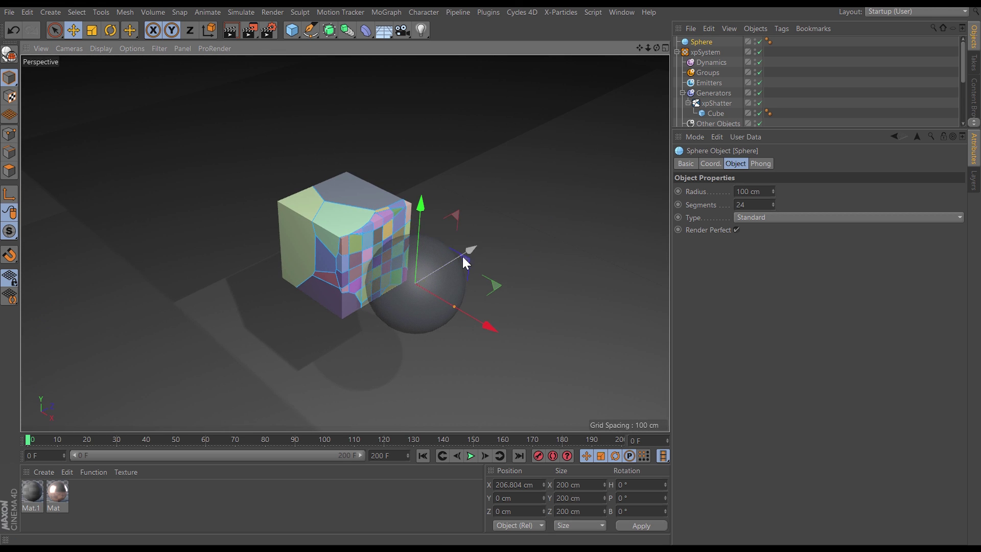
drag(463, 256, 498, 242)
mouse_move(397, 262)
alt+mouse_down()
mouse_move(425, 230)
mouse_move(400, 263)
alt+mouse_up()
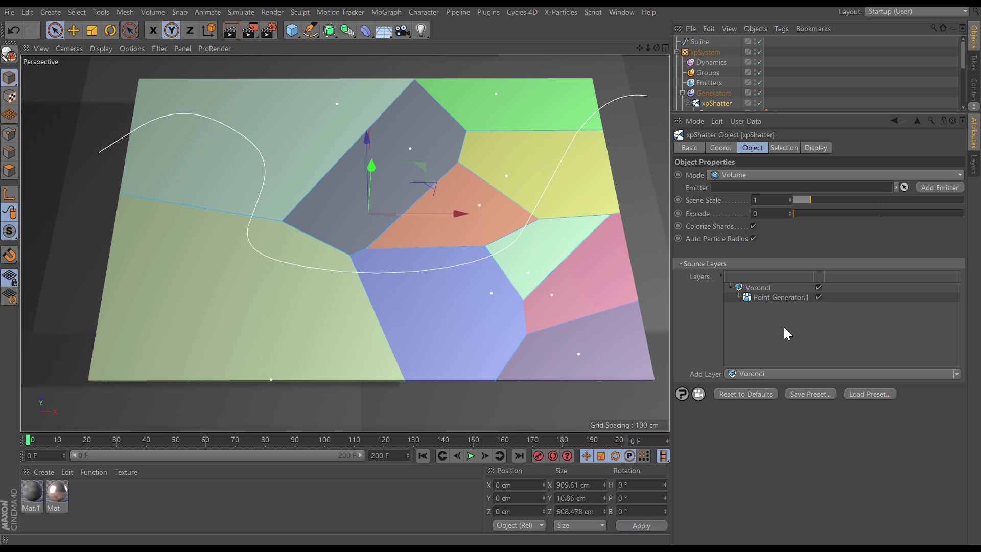
Delete the Point Generator.1 source layer, then reselect the Spline and xpShatter.
click(783, 300)
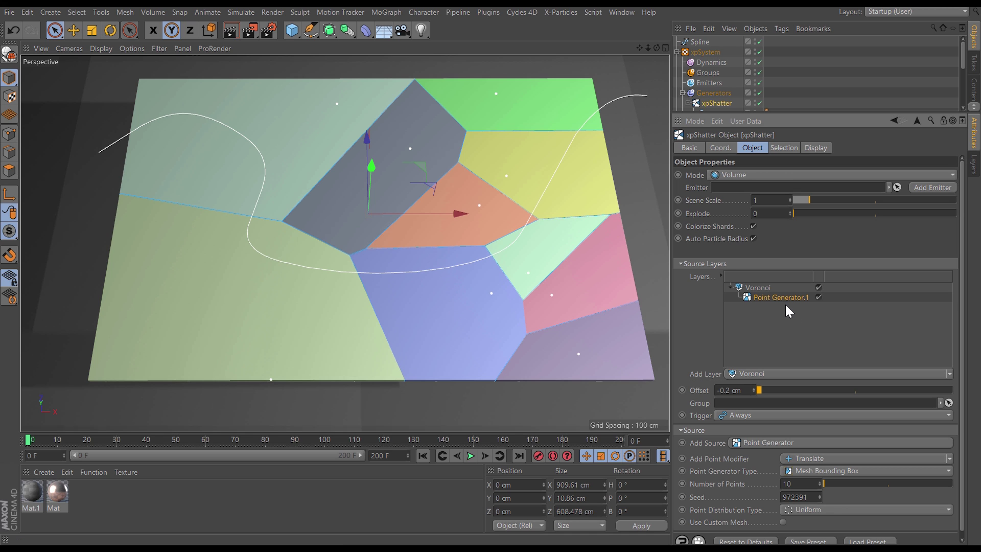
key(Delete)
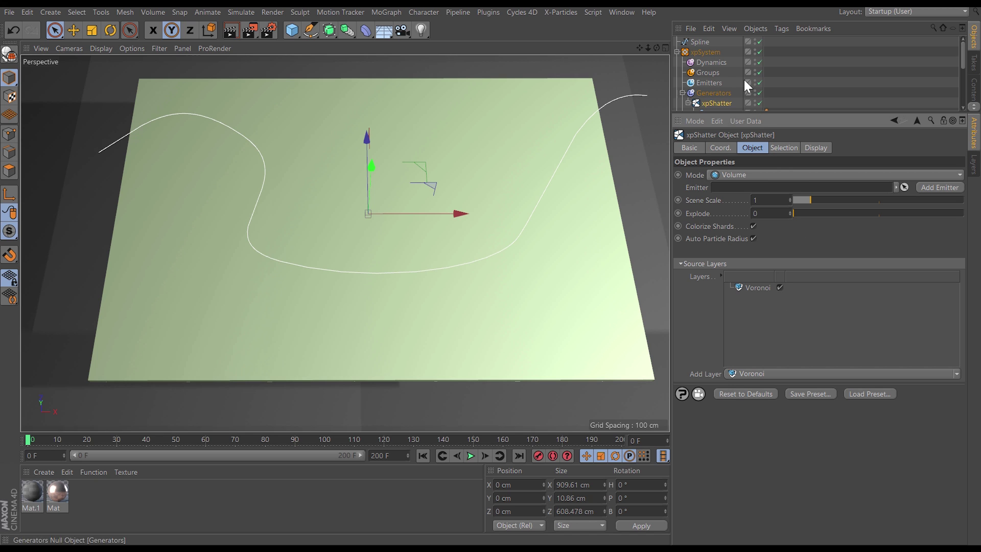
click(701, 41)
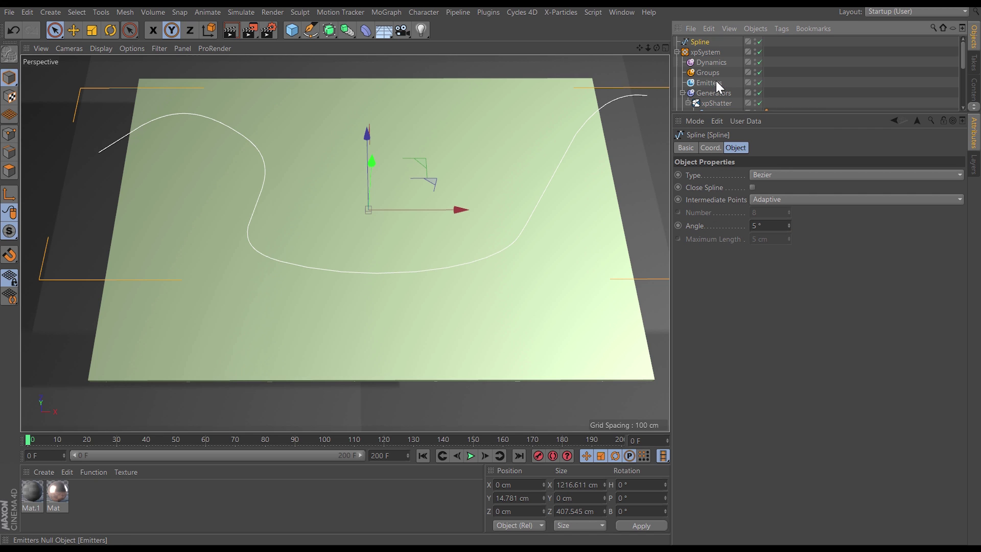
click(721, 102)
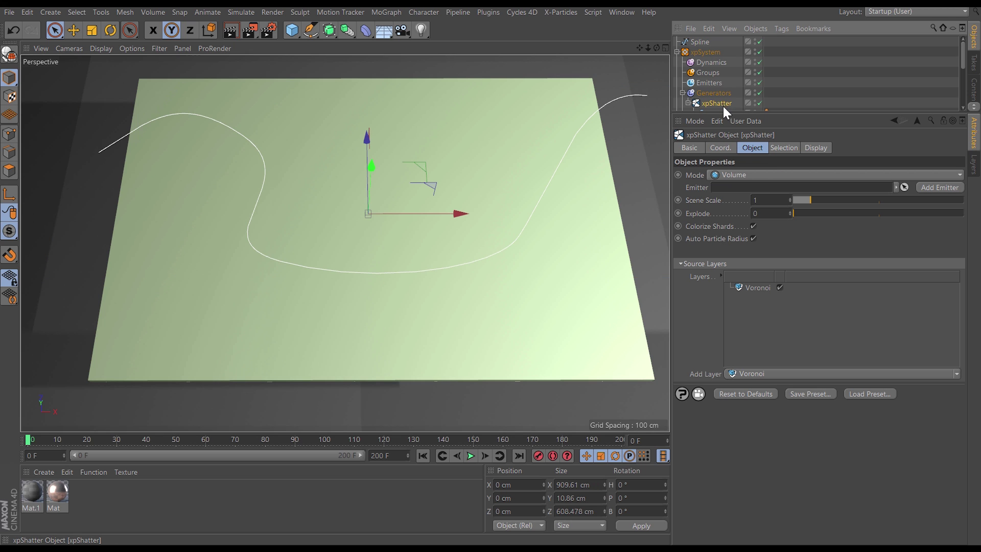
Add the Spline as a Voronoi source generating 38 points along the spline.
drag(700, 42, 766, 294)
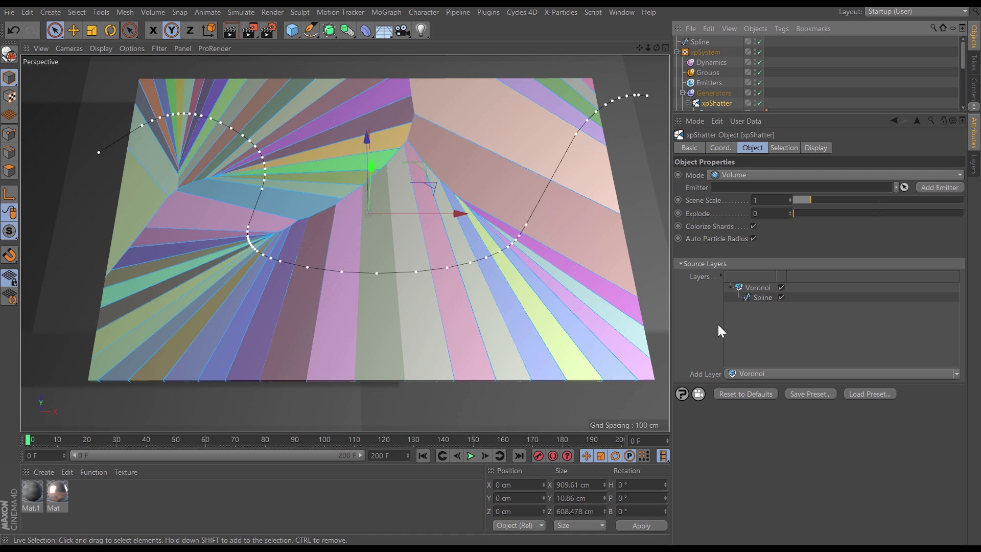
click(765, 297)
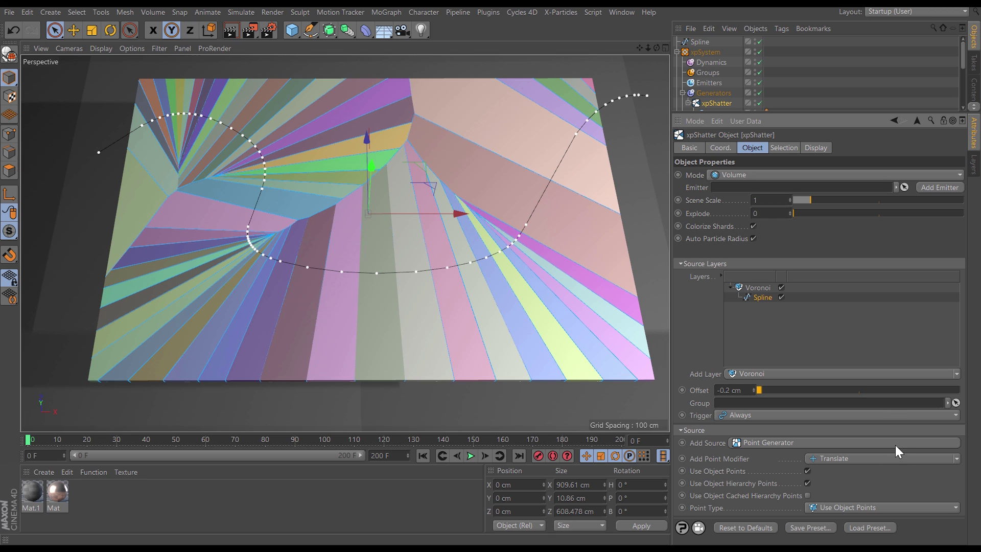
click(955, 508)
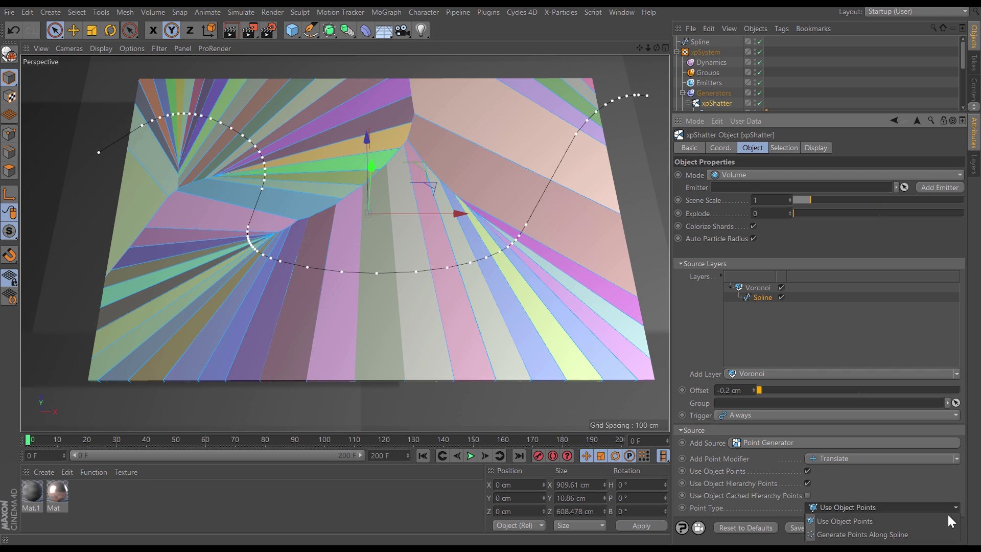
click(880, 535)
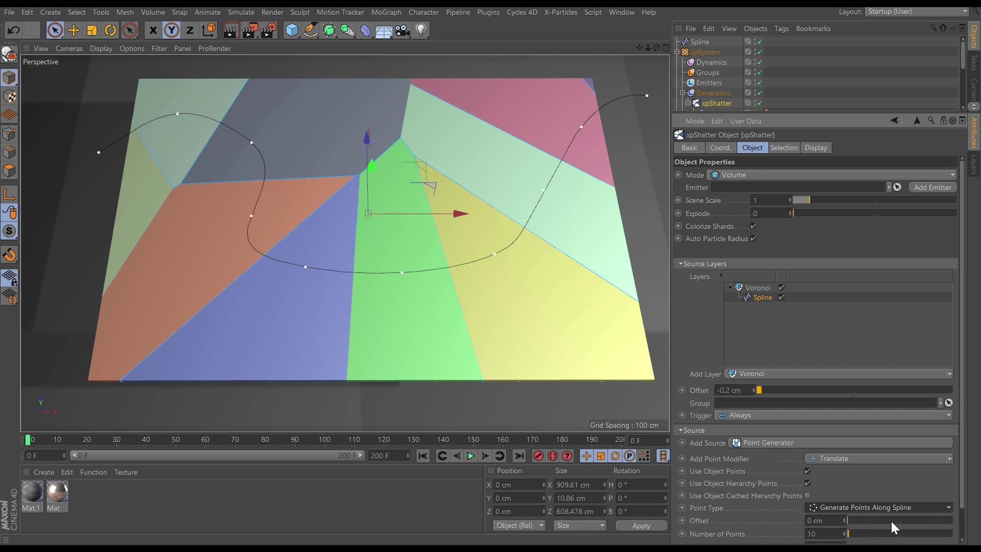
scroll(963, 518, down, 1)
scroll(963, 519, down, 2)
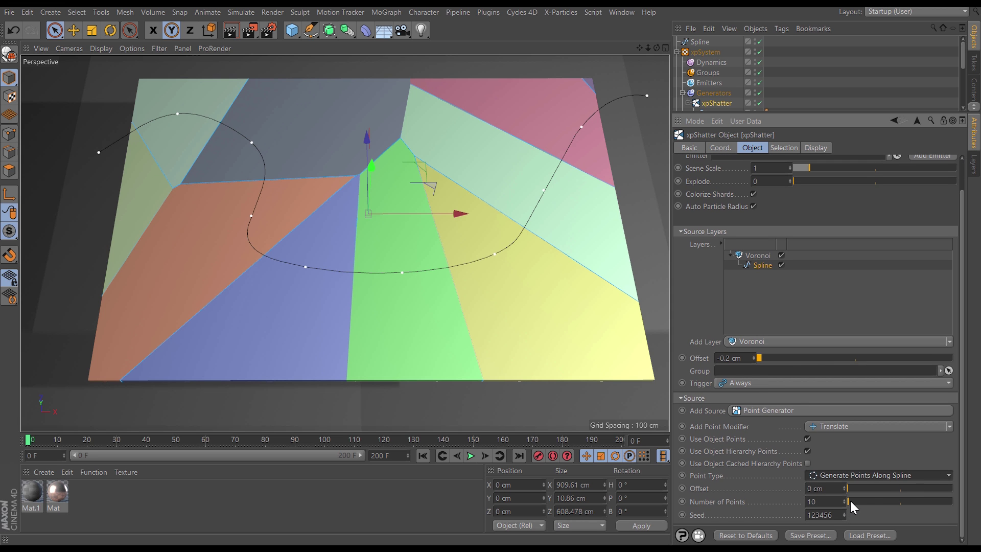
drag(850, 500, 852, 501)
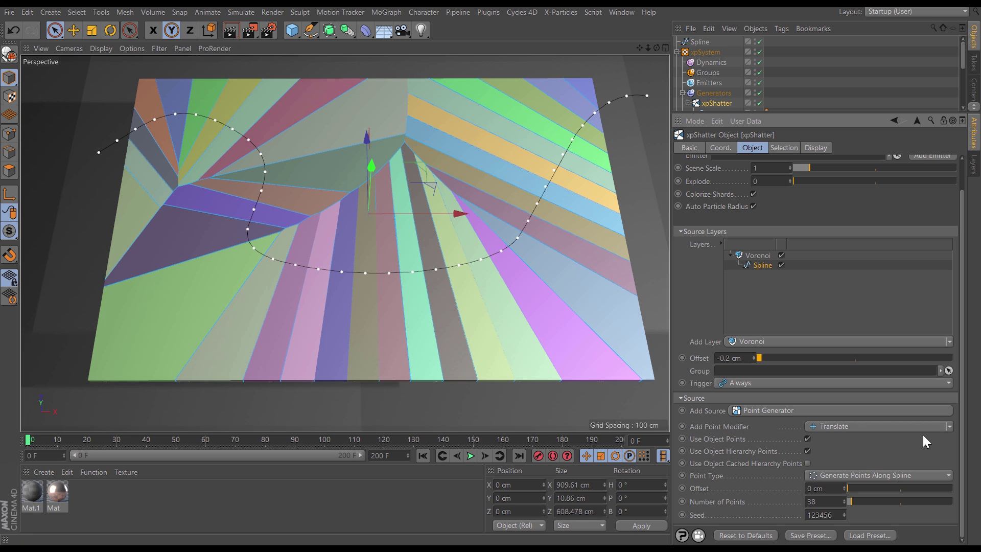
Add a Spawn Points modifier to the spline source and widen its spawn radius.
click(950, 426)
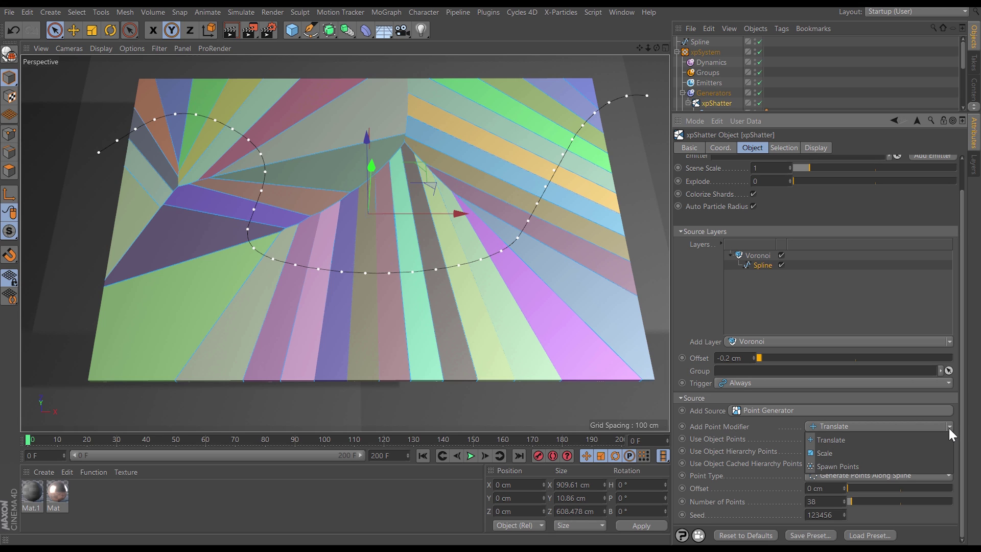
click(843, 466)
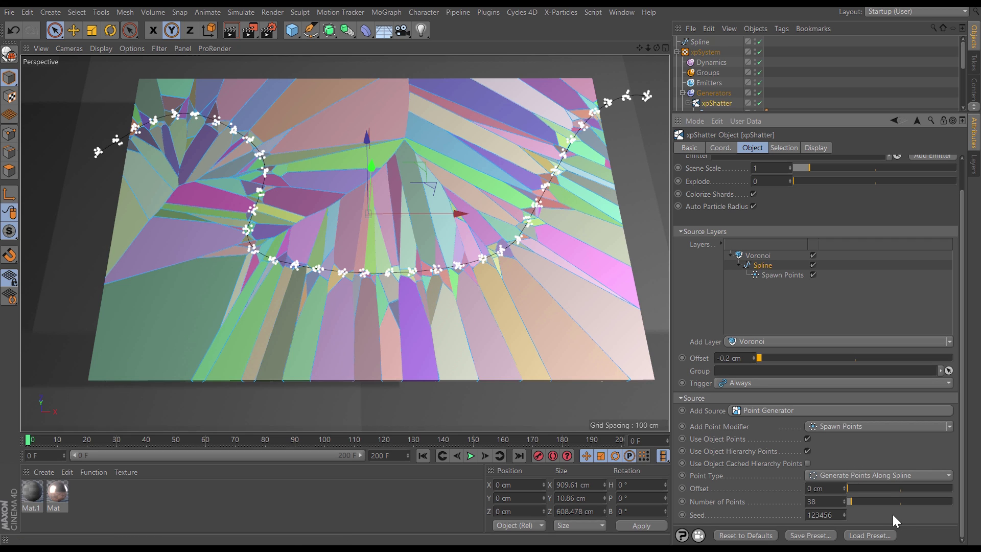
click(778, 275)
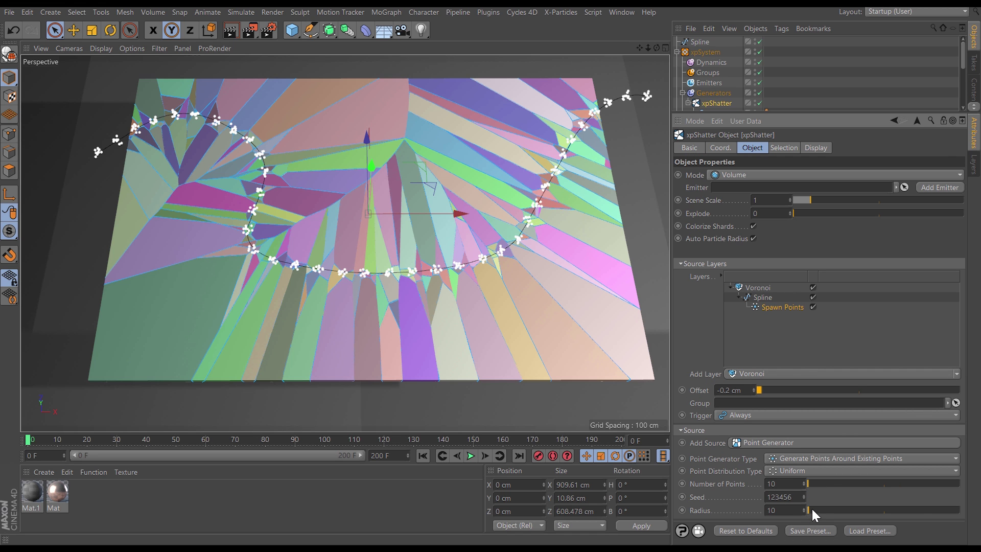
drag(812, 510, 811, 486)
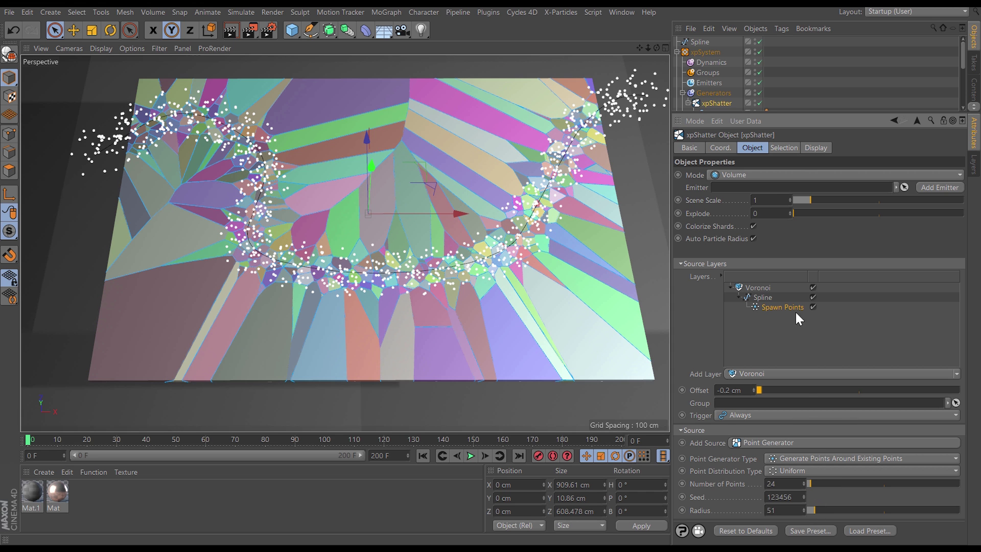
Turn off Draw Shatter Points in xpShatter's Display settings.
click(816, 148)
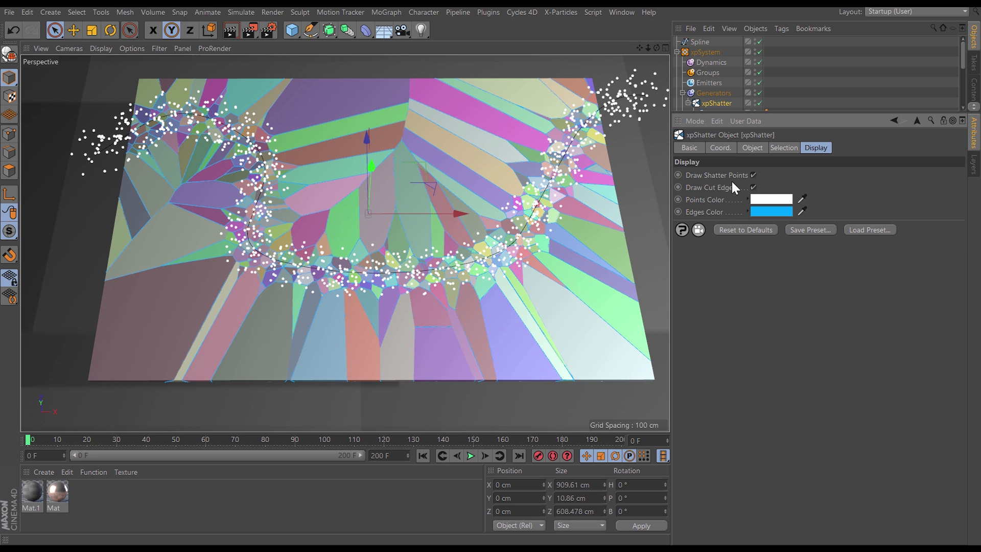
click(753, 175)
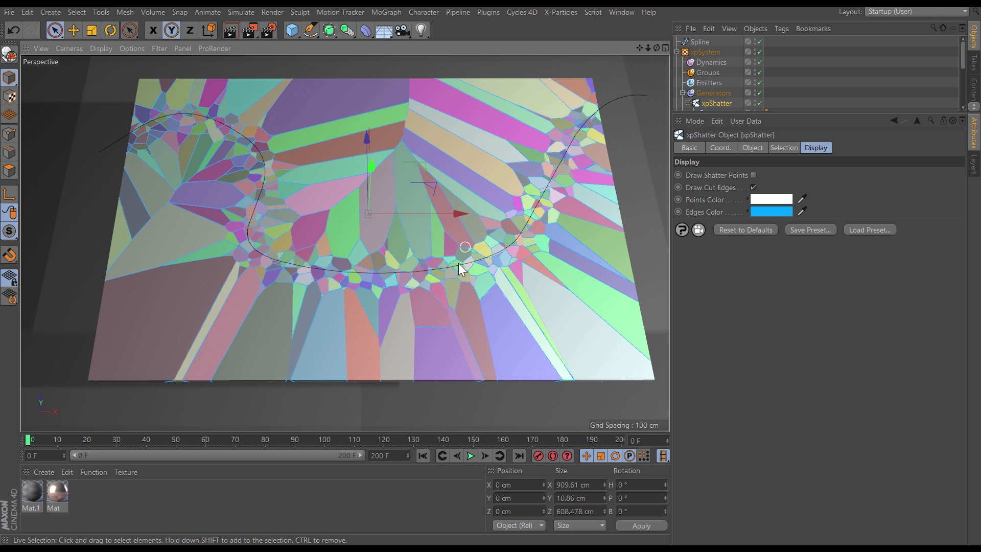
alt+drag(459, 263, 456, 271)
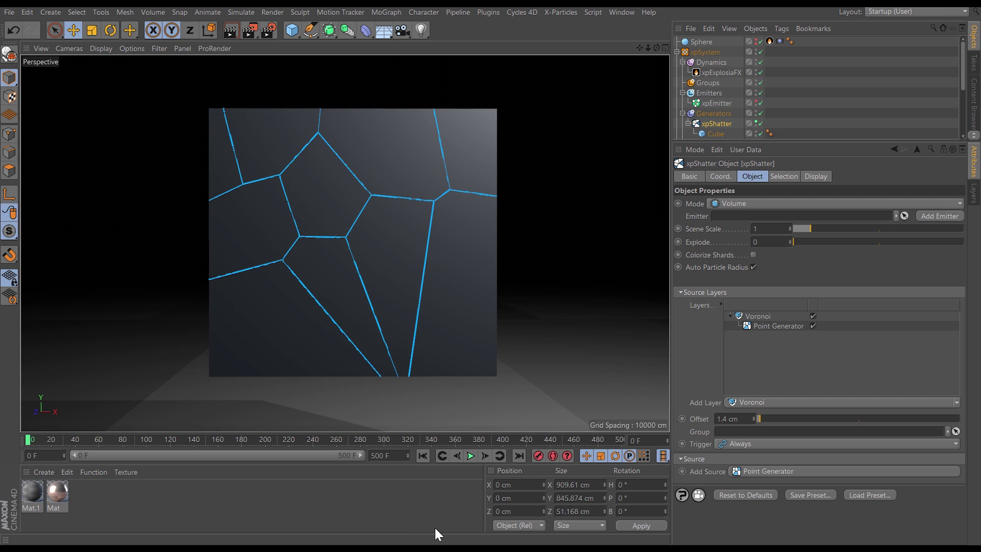
Delete the cube's Point Generator layer and play the animation to frame 80.
click(774, 326)
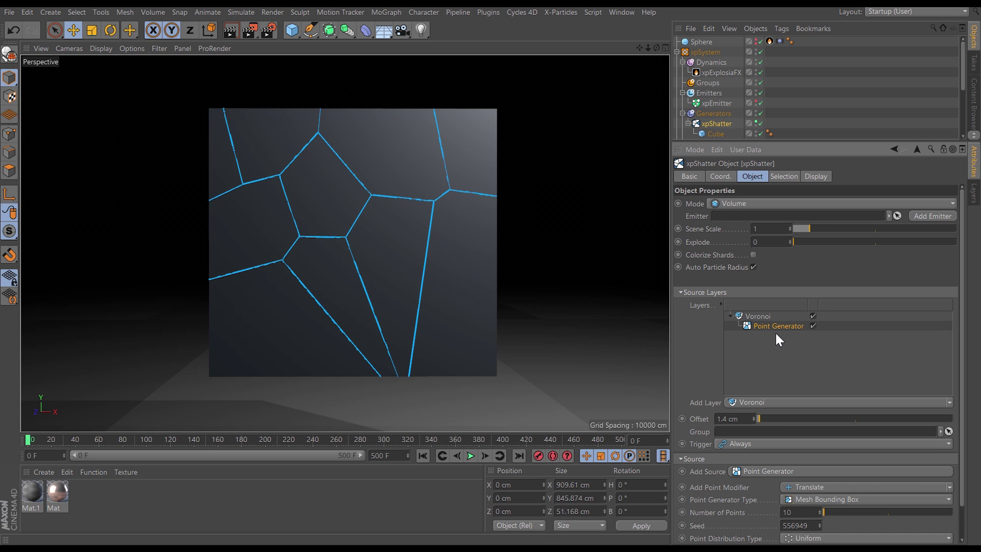
key(Delete)
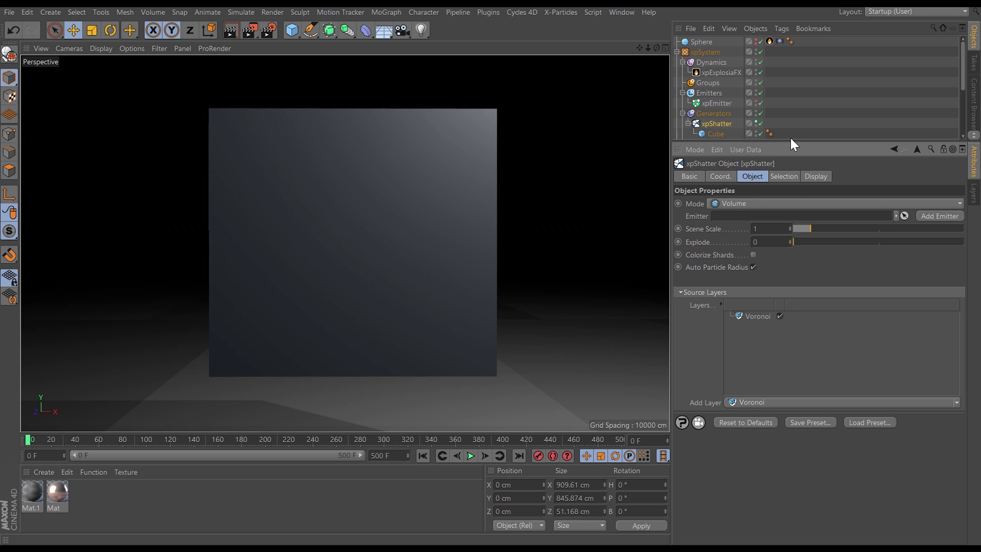
click(471, 455)
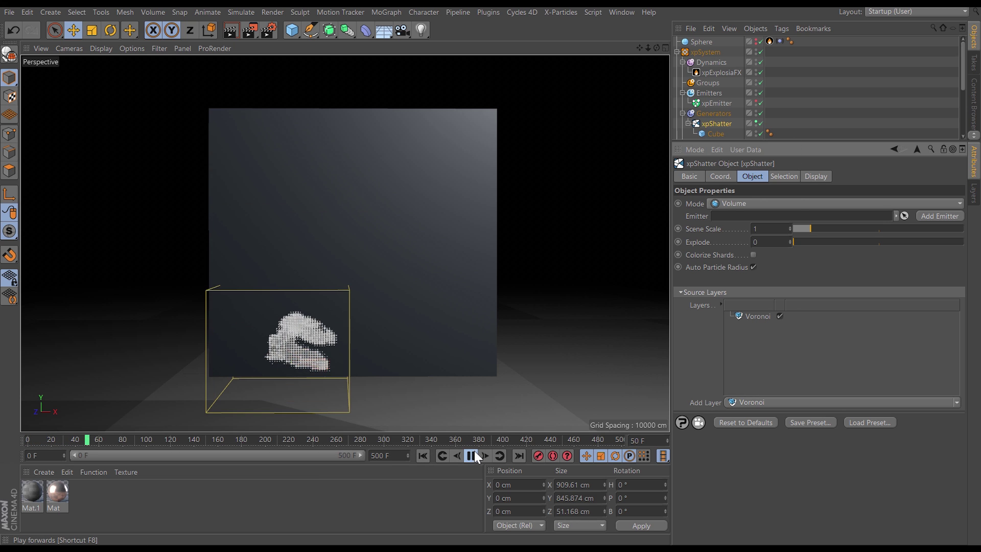
click(471, 454)
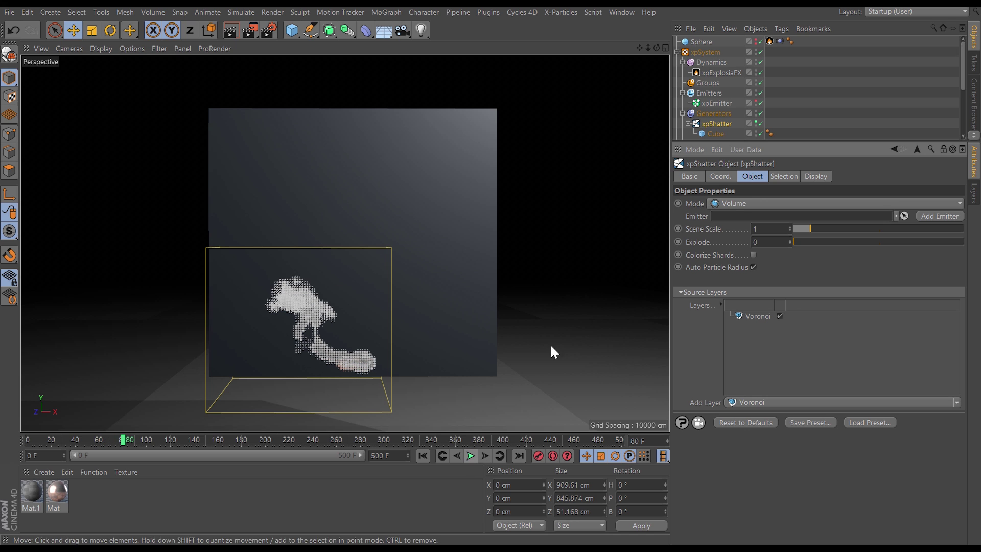
Re-enable xpEmitter, rewind to frame 0, and play the simulation to frame 144.
click(758, 92)
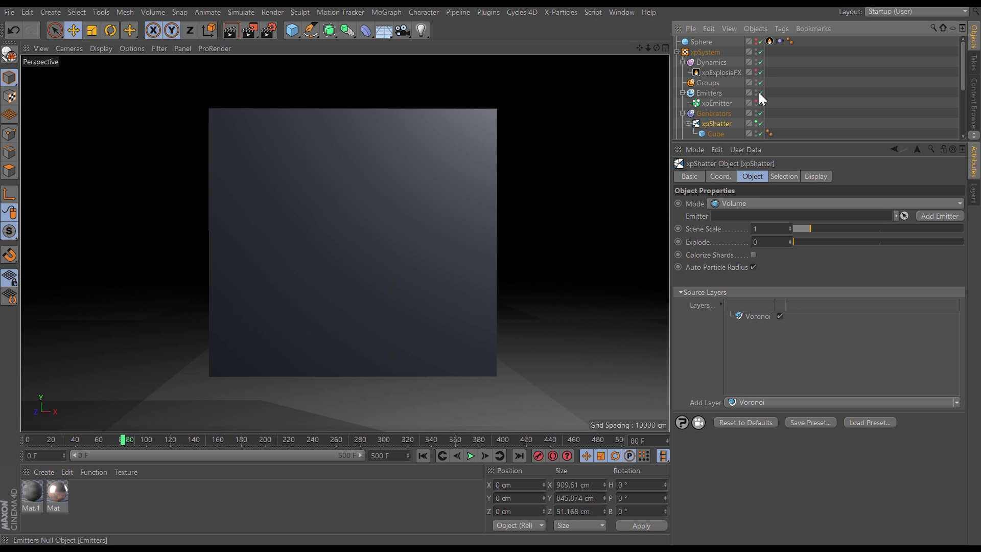
click(760, 92)
click(423, 456)
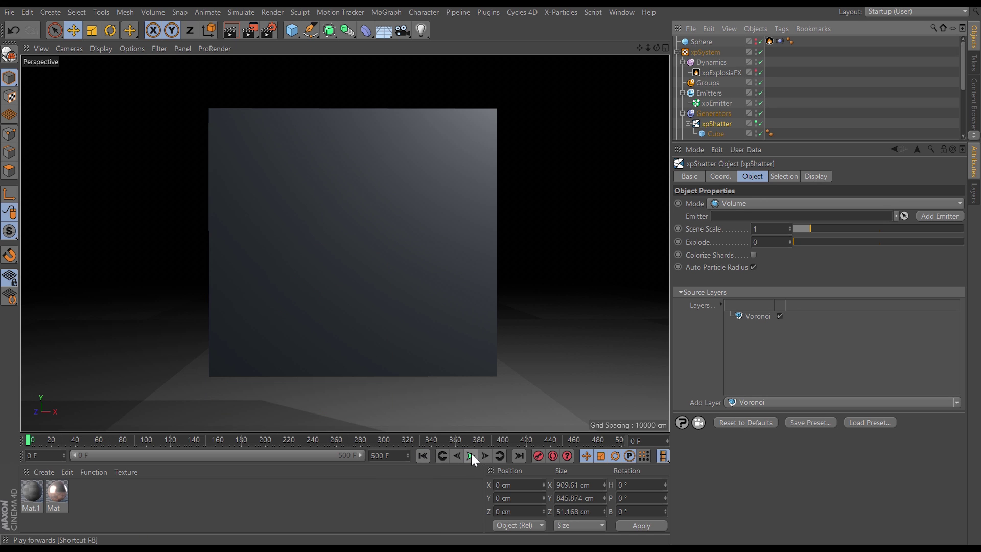
click(471, 454)
click(473, 456)
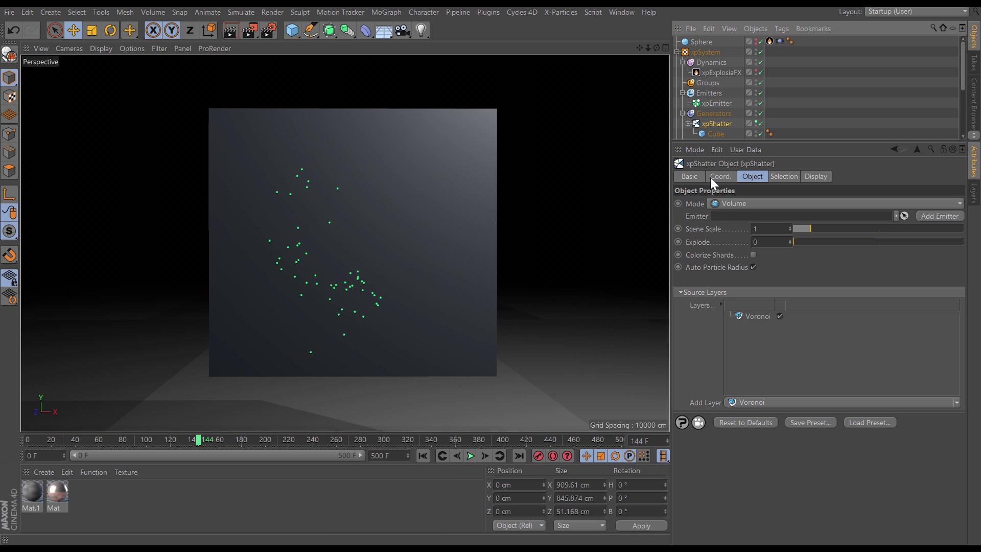
Add xpEmitter to the Voronoi source layer and play from frame 0 to watch the cube fracture.
drag(715, 103, 759, 331)
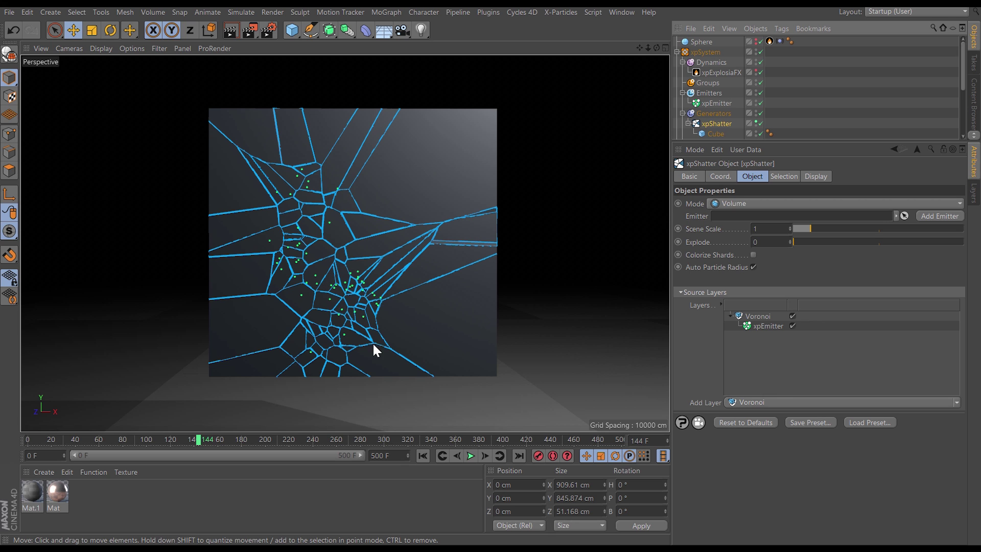
click(424, 455)
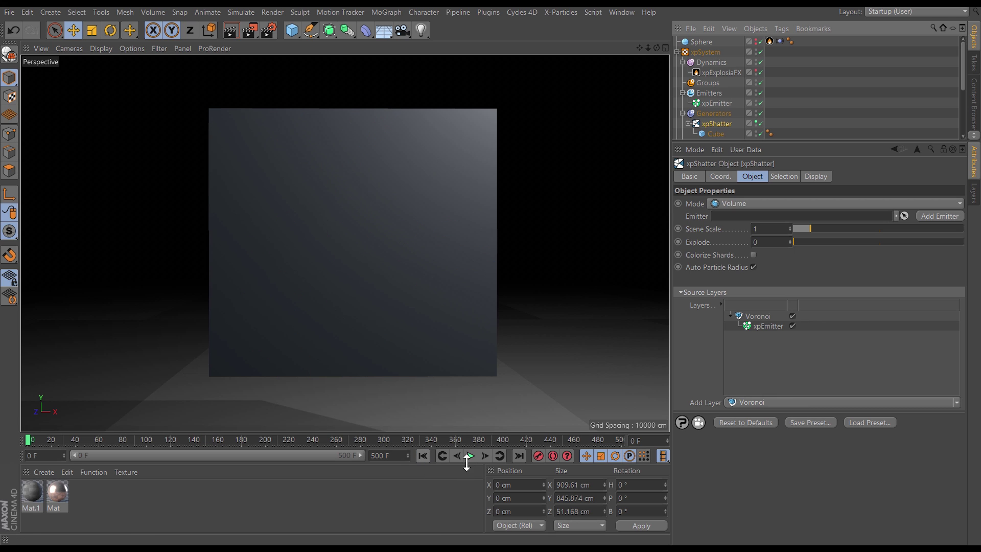
click(471, 455)
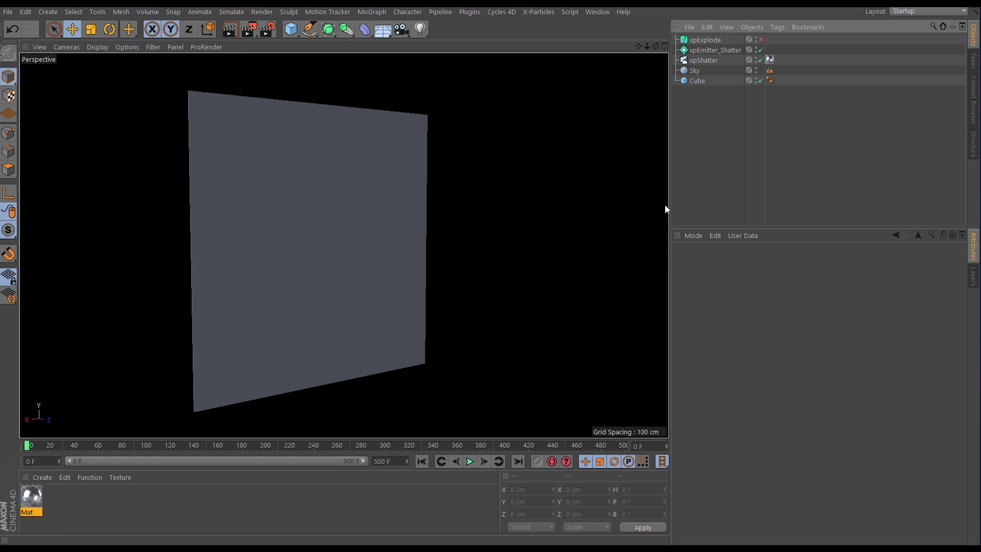
Parent the Cube plane under xpShatter so it fractures.
alt+drag(223, 279, 378, 244)
drag(697, 80, 710, 77)
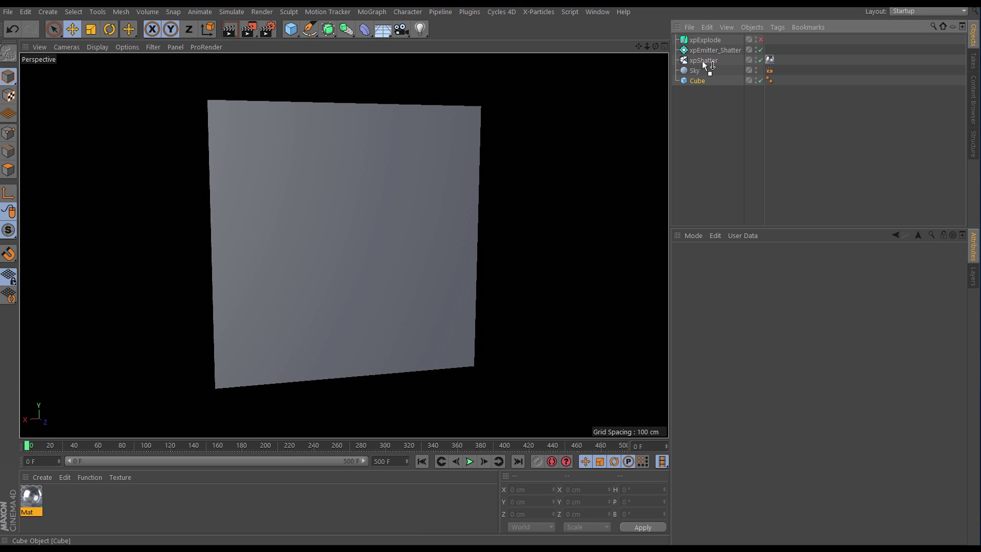
drag(702, 60, 701, 60)
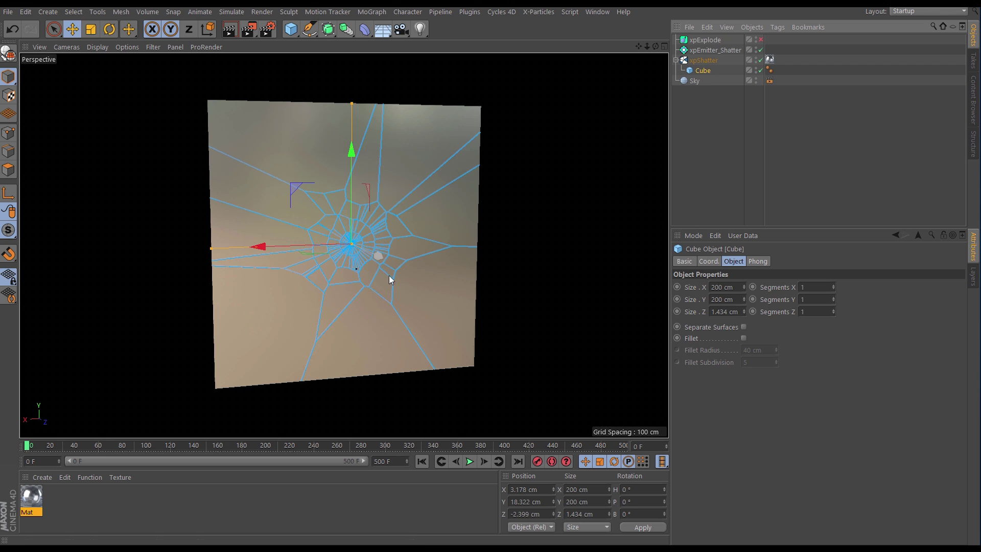
click(703, 129)
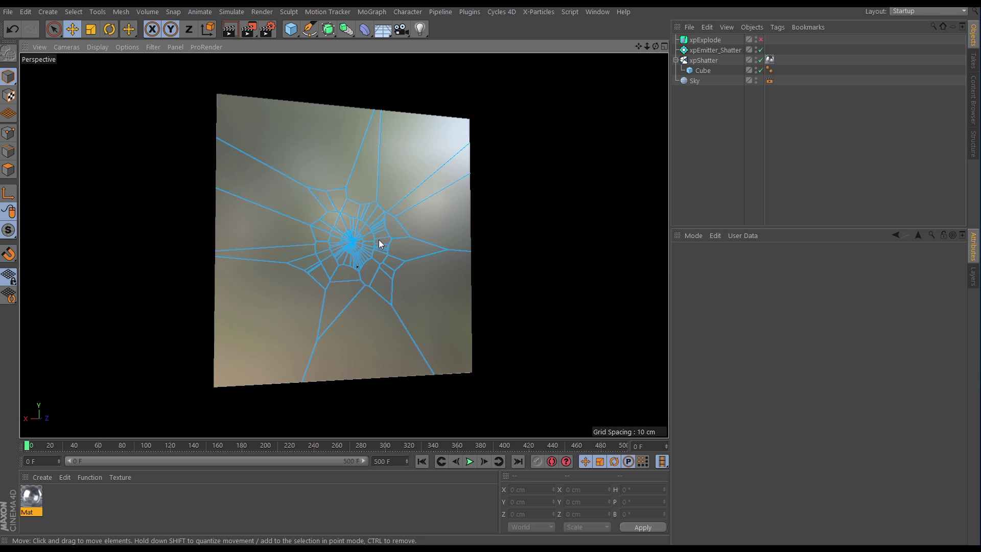
mouse_move(379, 241)
alt+mouse_down()
mouse_move(328, 238)
mouse_move(286, 254)
mouse_move(320, 286)
mouse_move(391, 273)
mouse_move(403, 254)
mouse_move(391, 249)
alt+mouse_up()
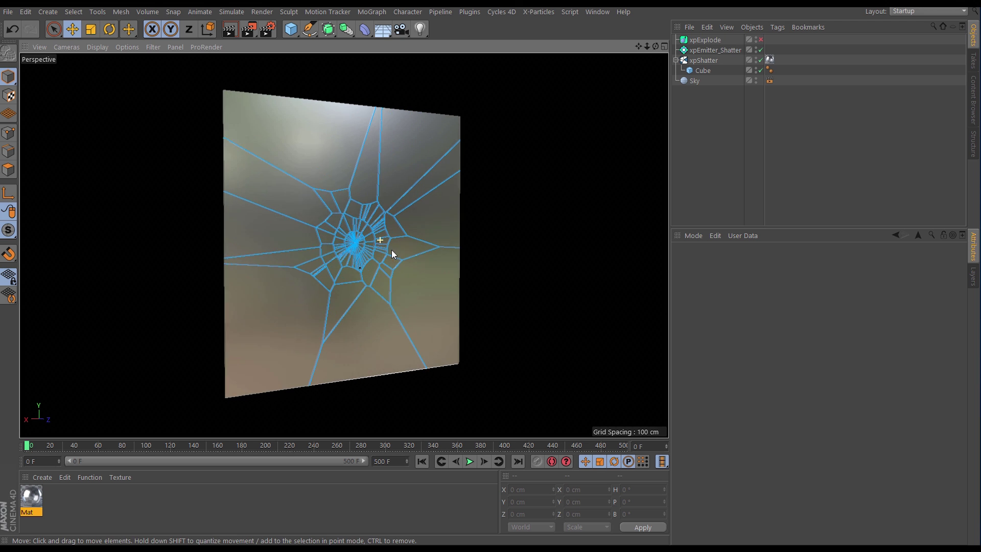
Set xpShatter's Point Generator to 33 points, 5 rings and Max Radius 66.
click(704, 60)
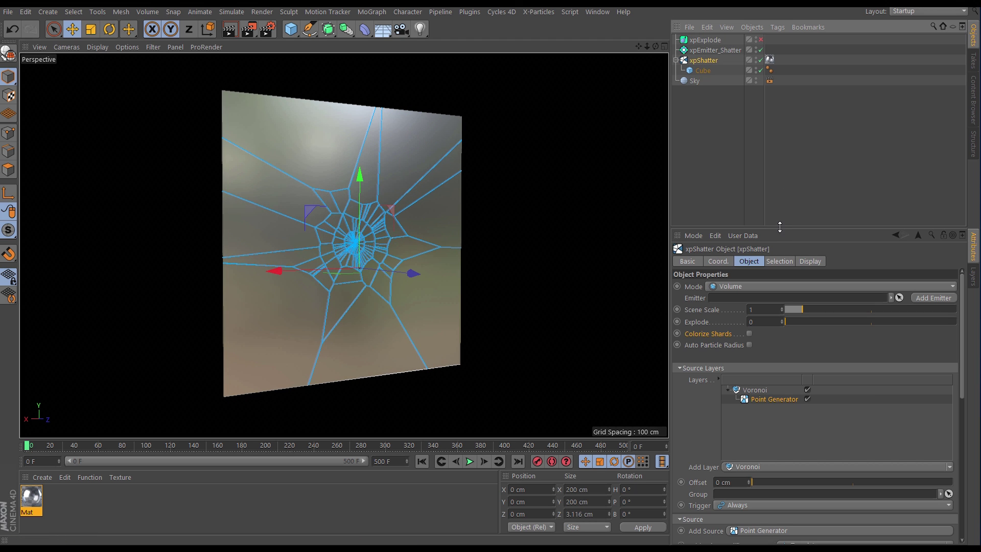
drag(780, 225, 789, 99)
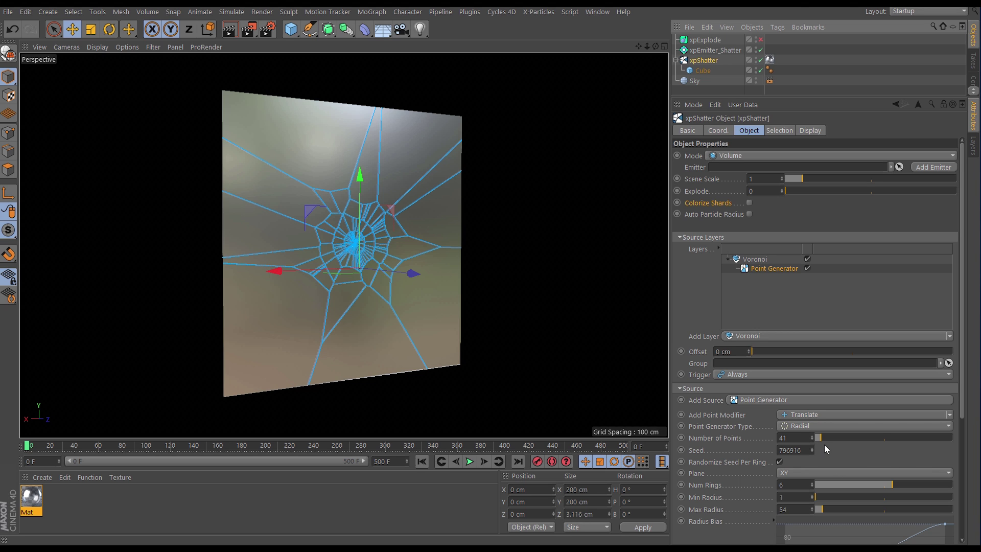
drag(821, 437, 819, 438)
mouse_move(897, 489)
mouse_down()
mouse_move(920, 489)
mouse_move(861, 489)
mouse_move(880, 489)
mouse_up()
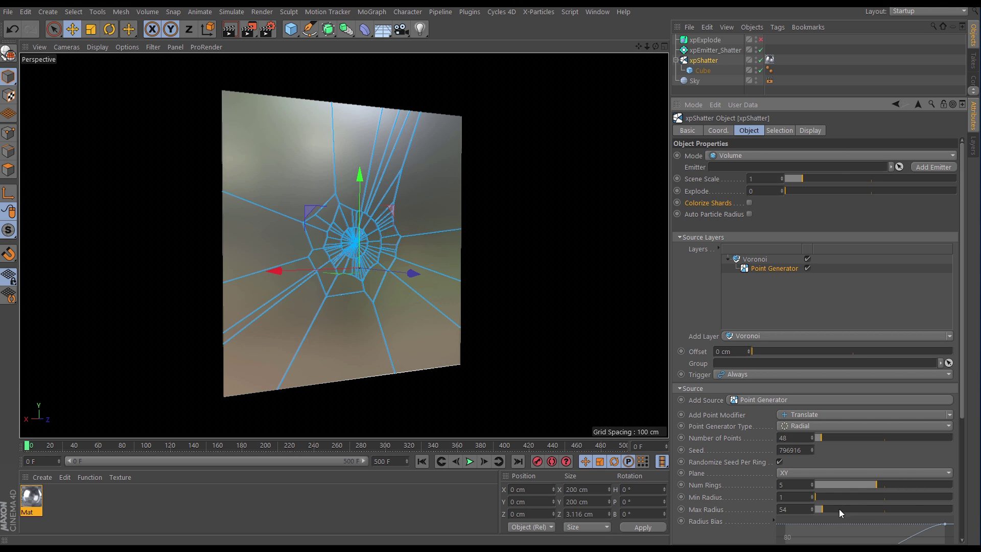
mouse_move(827, 507)
mouse_down()
mouse_move(840, 508)
mouse_move(823, 509)
mouse_up()
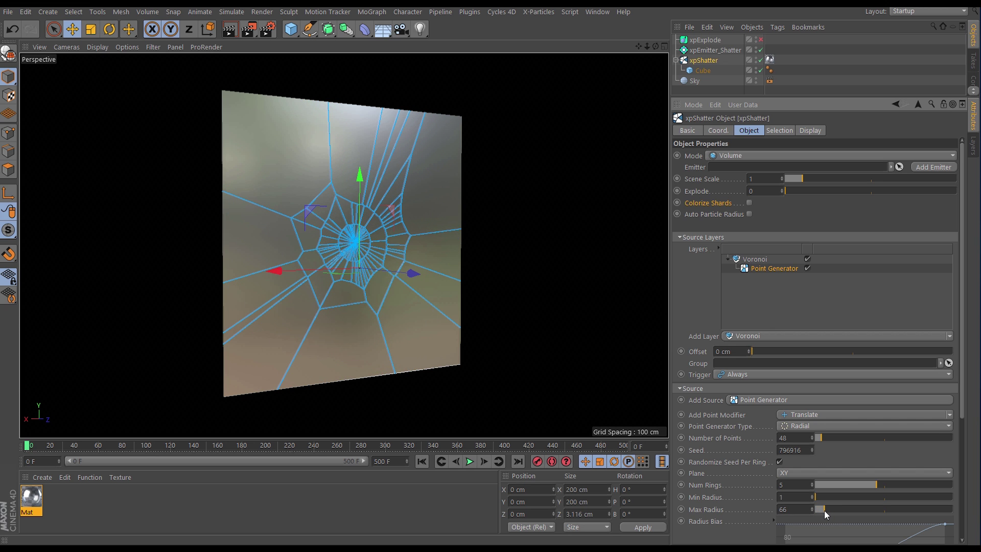
drag(818, 436, 820, 440)
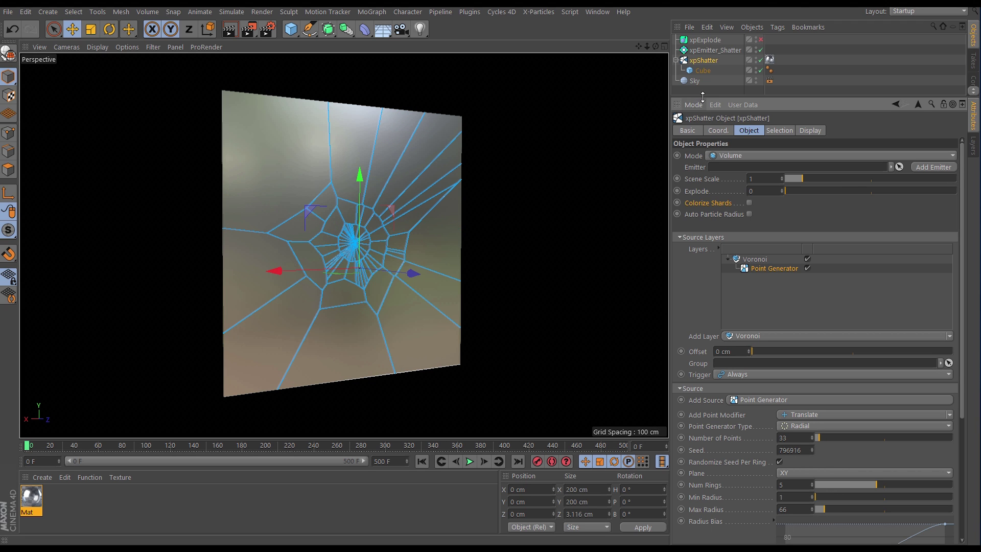
drag(703, 97, 703, 197)
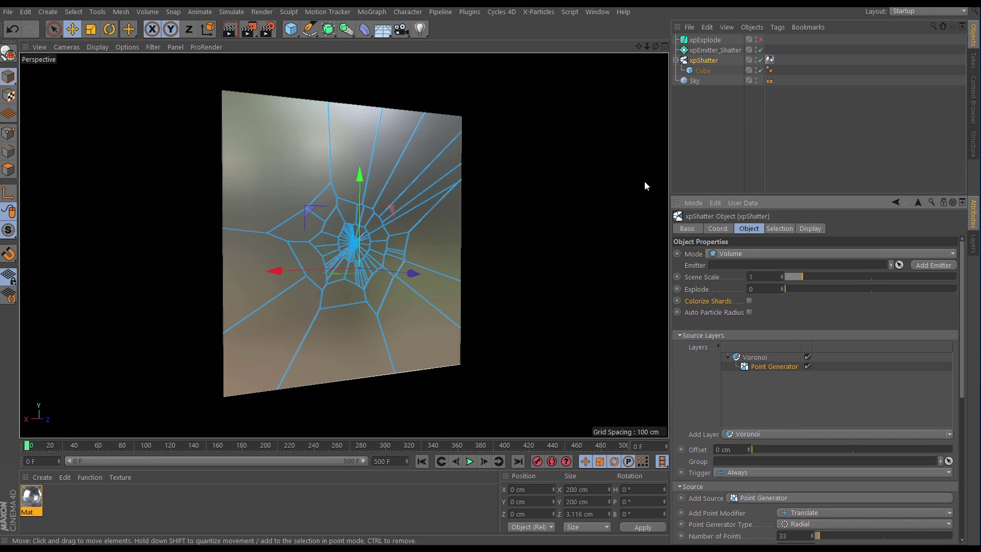
Link xpEmitter_Shatter into xpShatter's Emitter field.
click(725, 115)
alt+drag(441, 235, 470, 261)
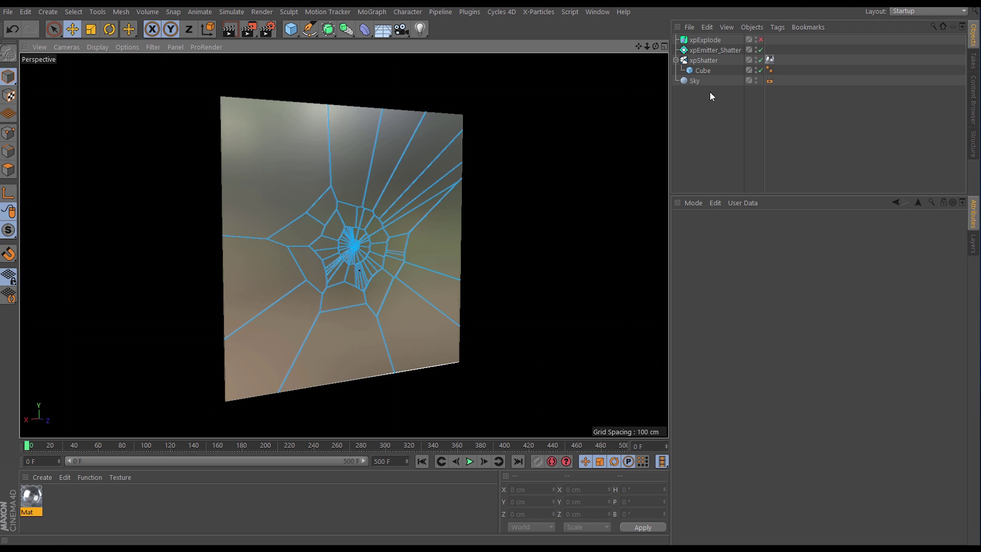
click(706, 59)
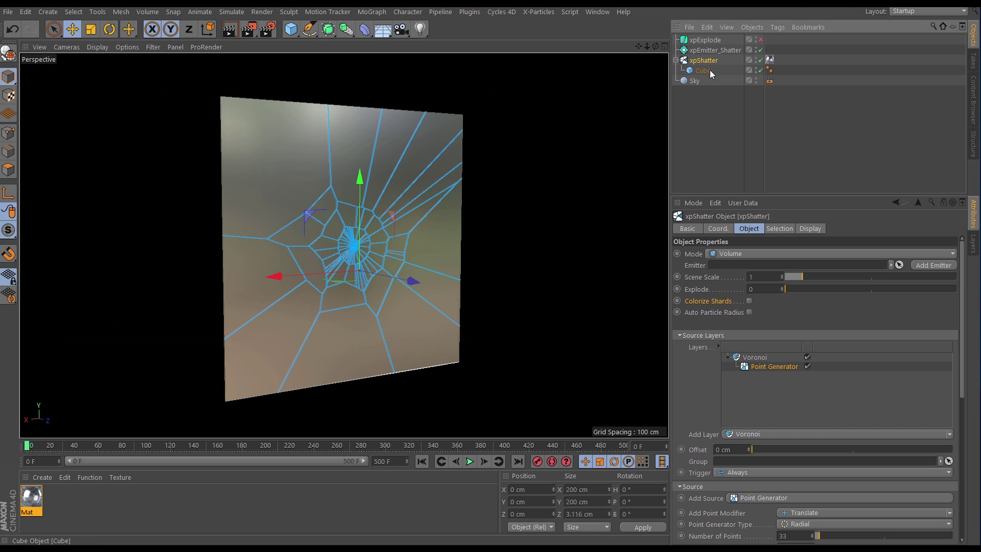
drag(716, 54, 751, 266)
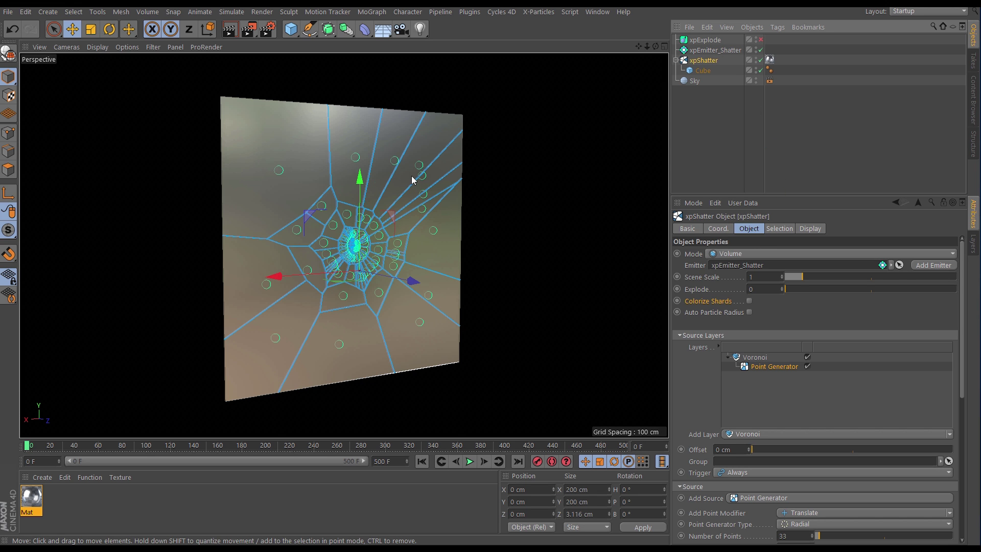
alt+drag(420, 168, 449, 212)
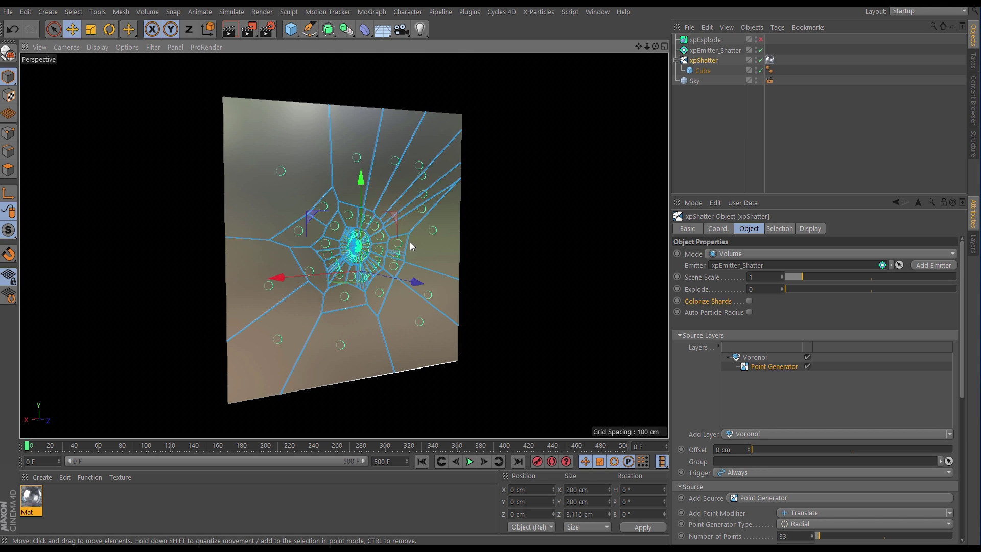
Enable the xpExplode modifier.
mouse_move(415, 244)
alt+mouse_down()
mouse_move(403, 262)
mouse_move(429, 254)
alt+mouse_up()
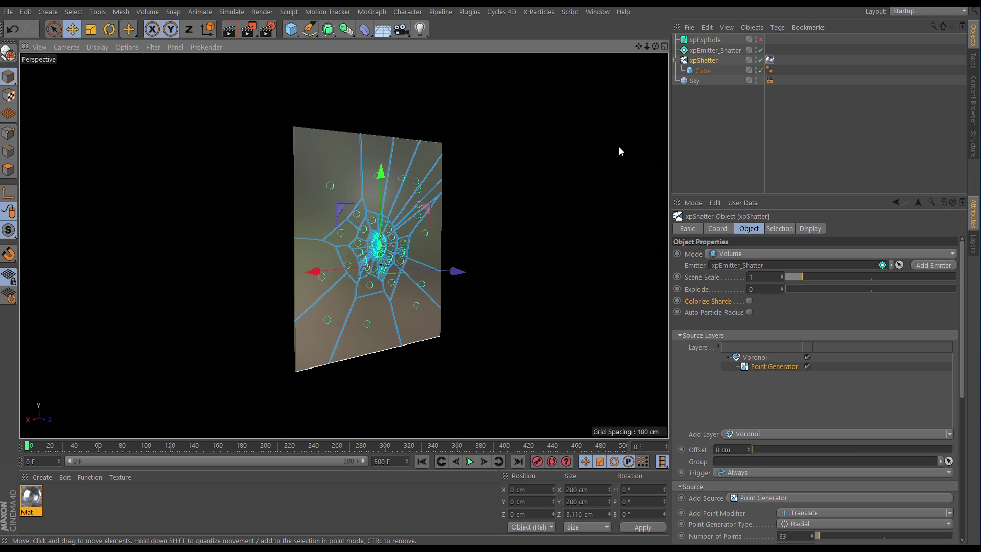
click(689, 117)
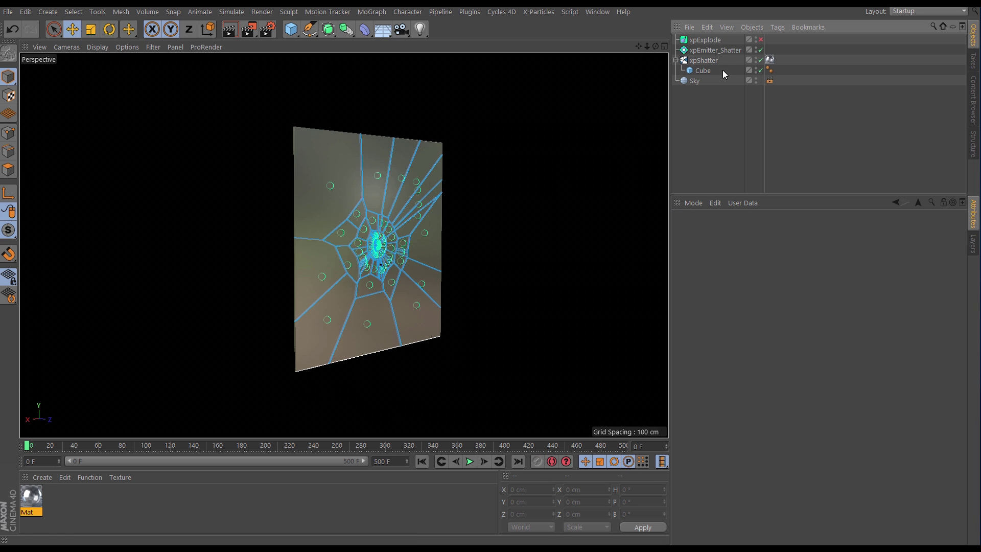
click(761, 40)
alt+drag(416, 260, 393, 269)
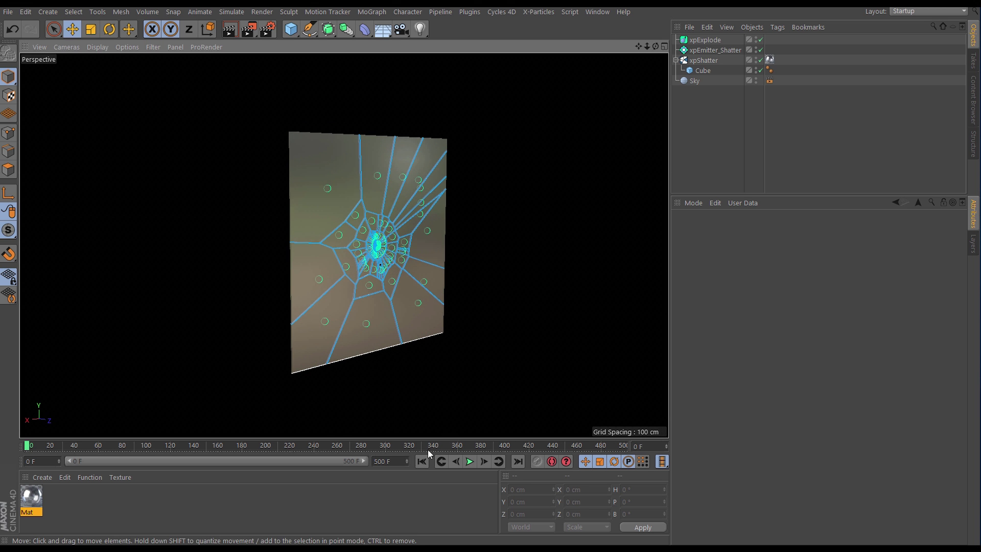
Preview the plane bursting into shards several times, ending rewound at frame 0.
click(471, 463)
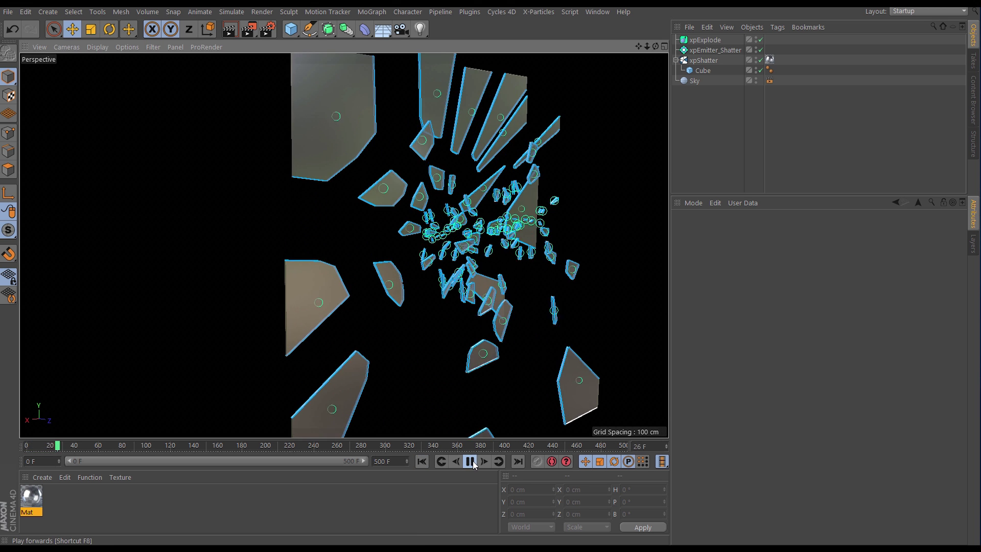
click(471, 462)
alt+drag(491, 260, 435, 259)
scroll(435, 254, down, 3)
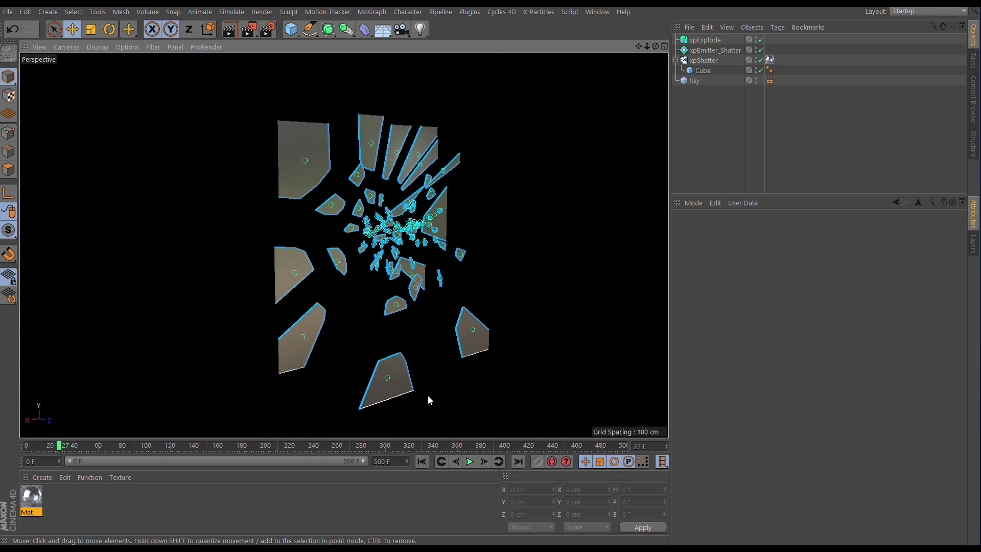
click(422, 462)
click(470, 461)
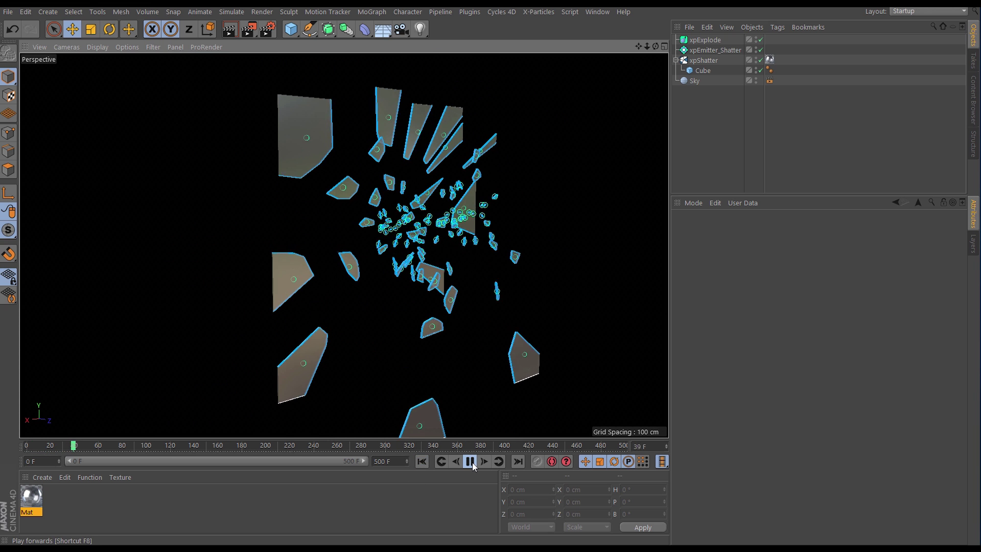
click(470, 462)
click(422, 461)
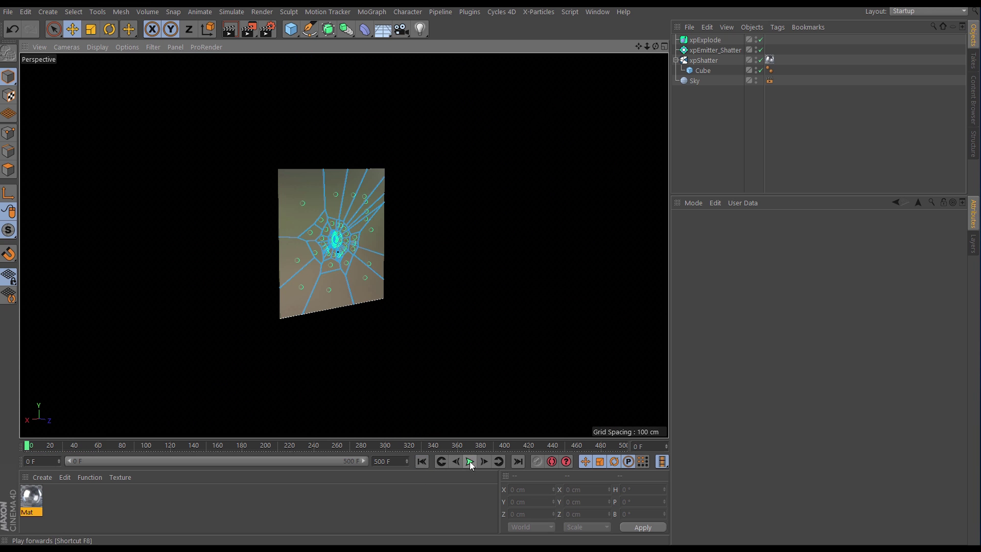
click(470, 461)
click(470, 462)
click(422, 462)
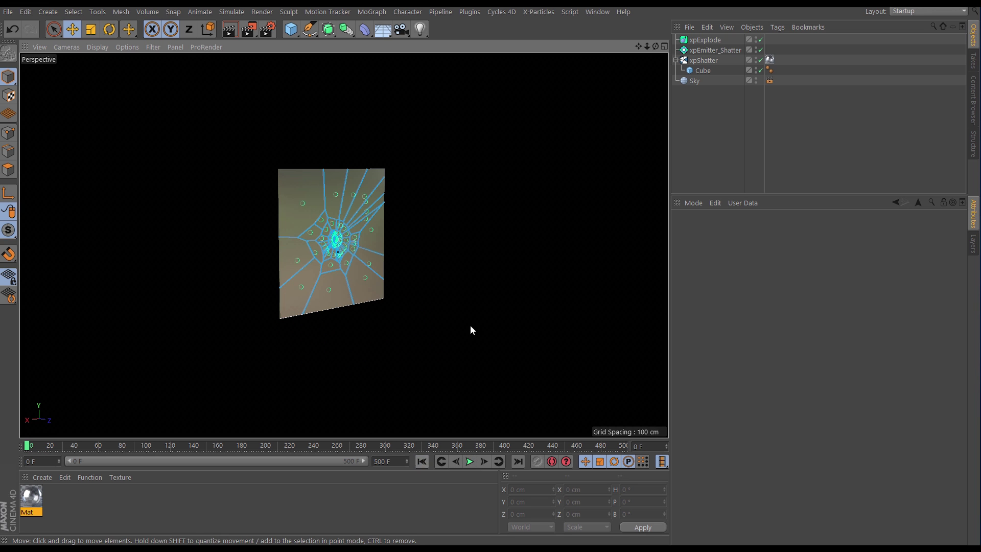
Turn on xpShatter's Auto Particle Radius and play the Volume-mode shatter from frame 0.
click(709, 61)
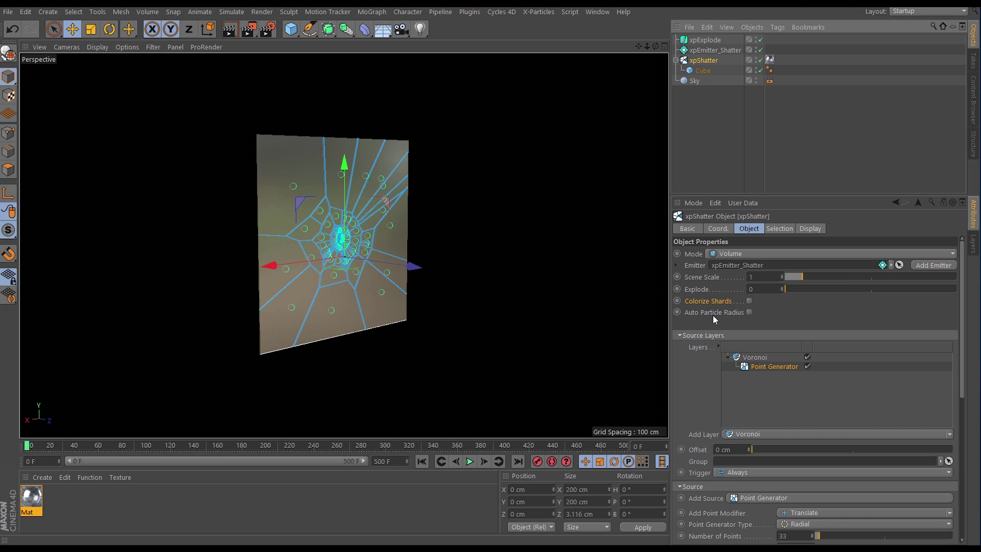
click(749, 312)
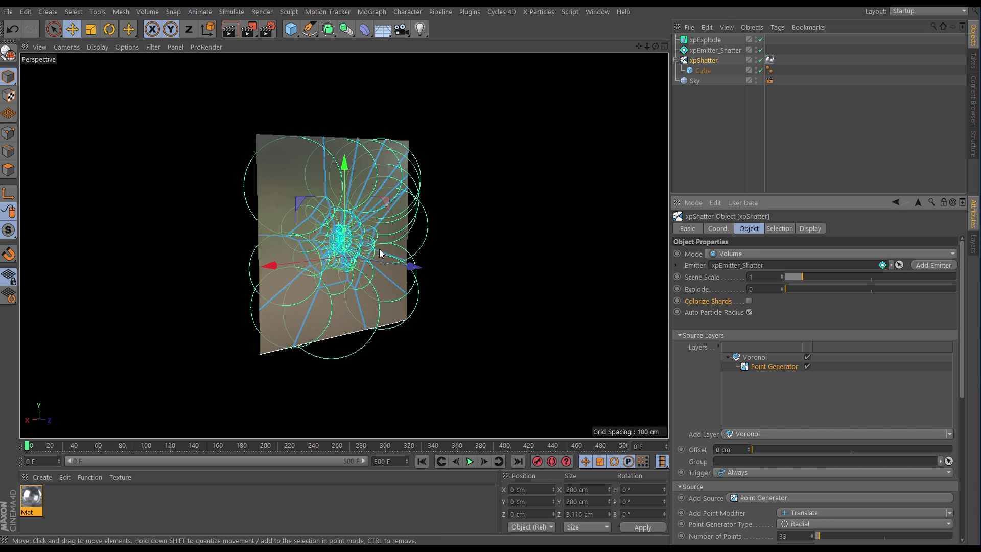
alt+drag(380, 252, 409, 258)
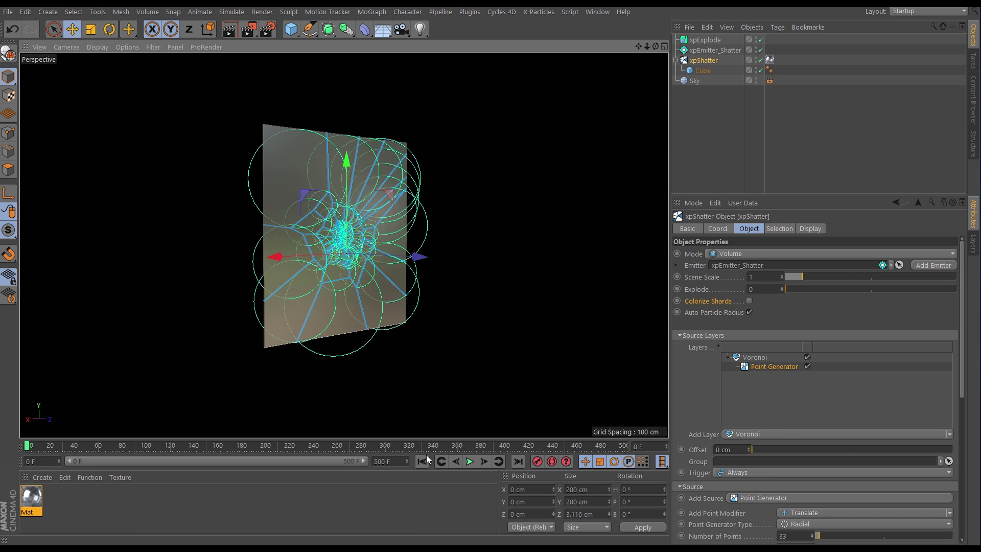
click(469, 462)
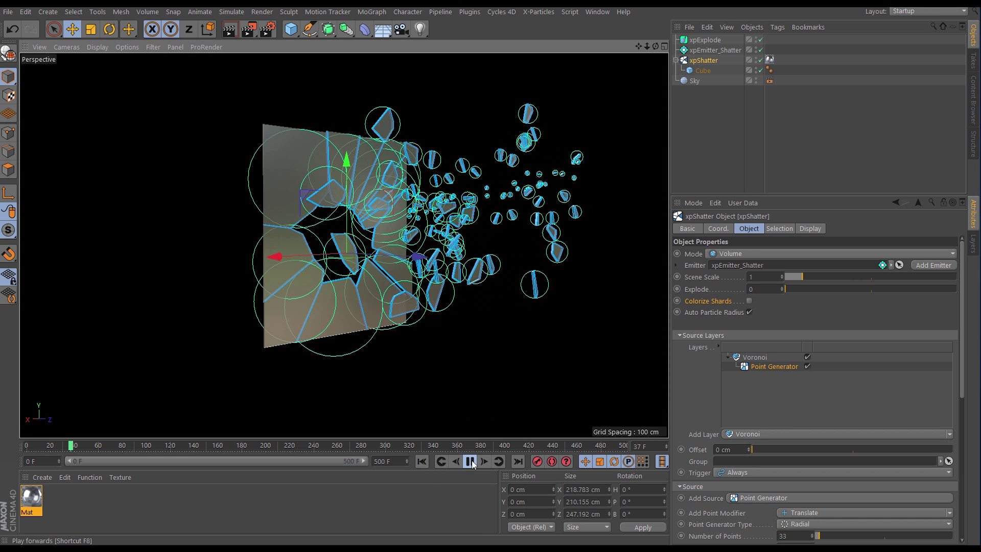
click(422, 462)
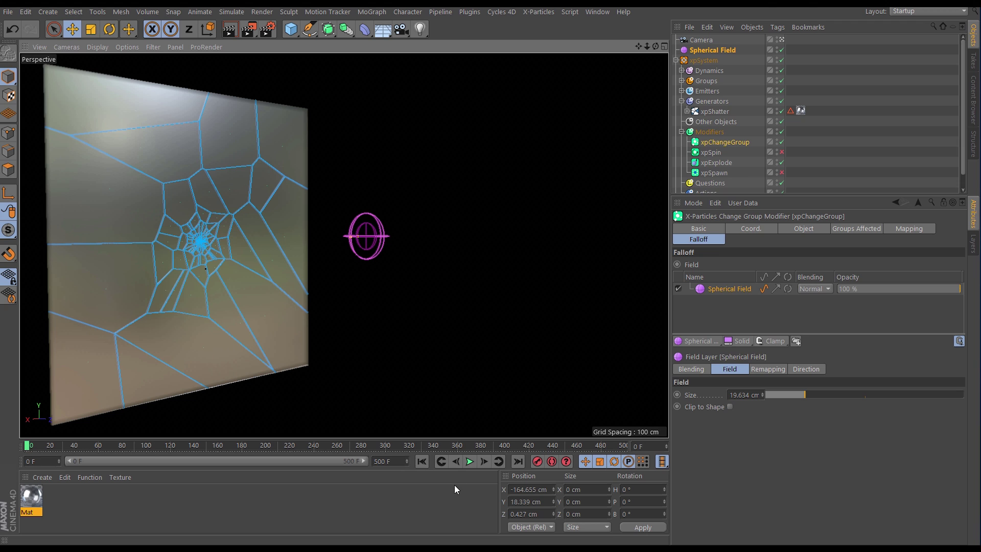
Play the wall animation so the Spherical Field moves into the wall.
click(469, 461)
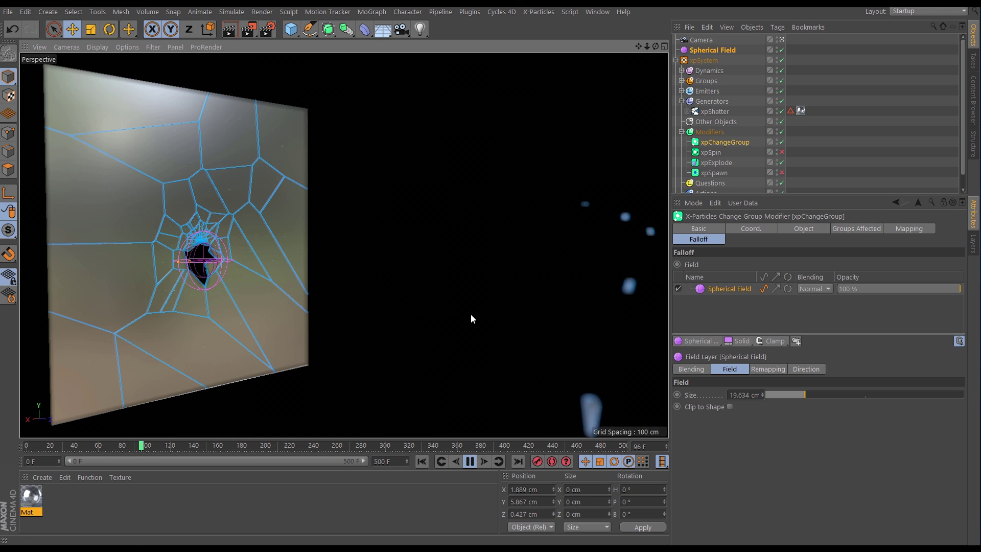
Enable xpSpin, play to watch the shards tumble, then rewind to frame 0.
click(470, 462)
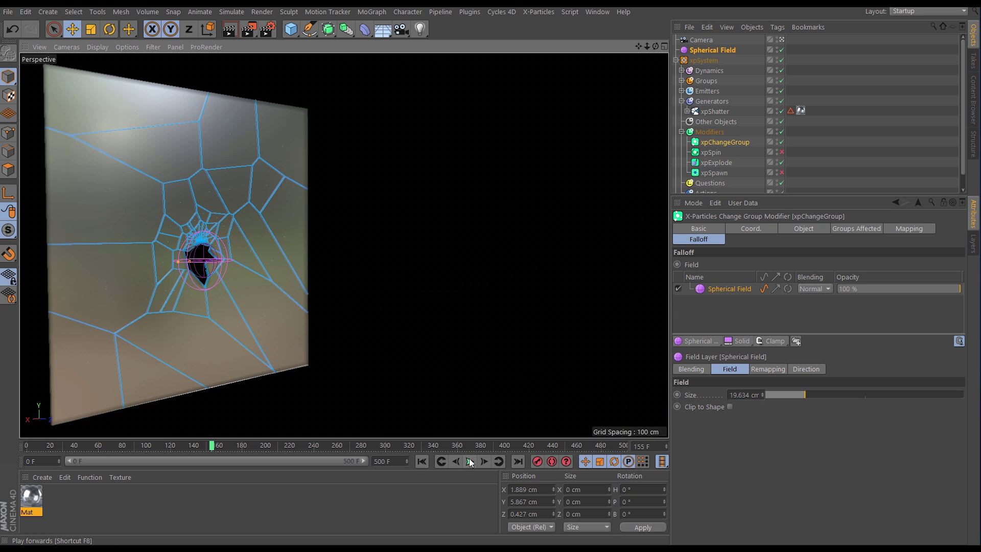
click(422, 462)
click(782, 152)
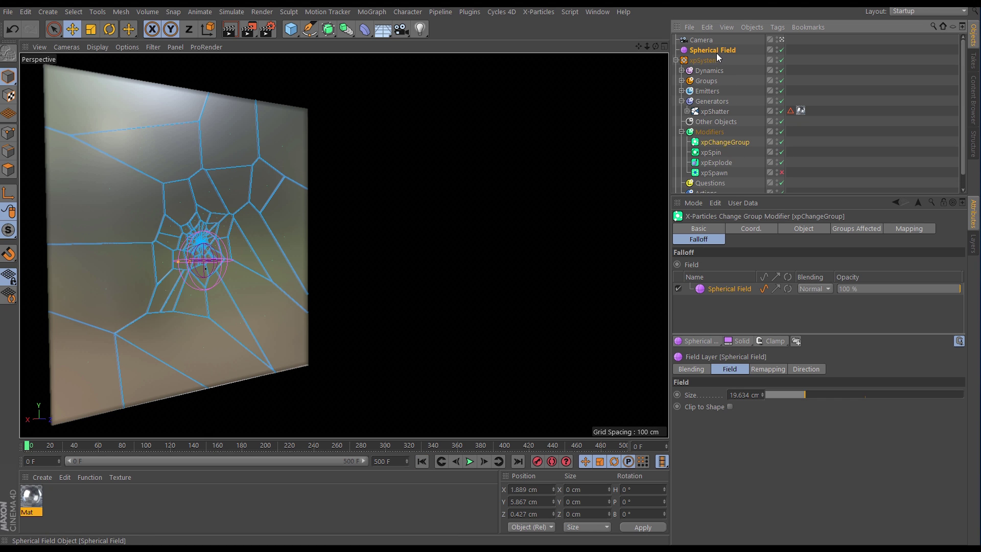
click(470, 462)
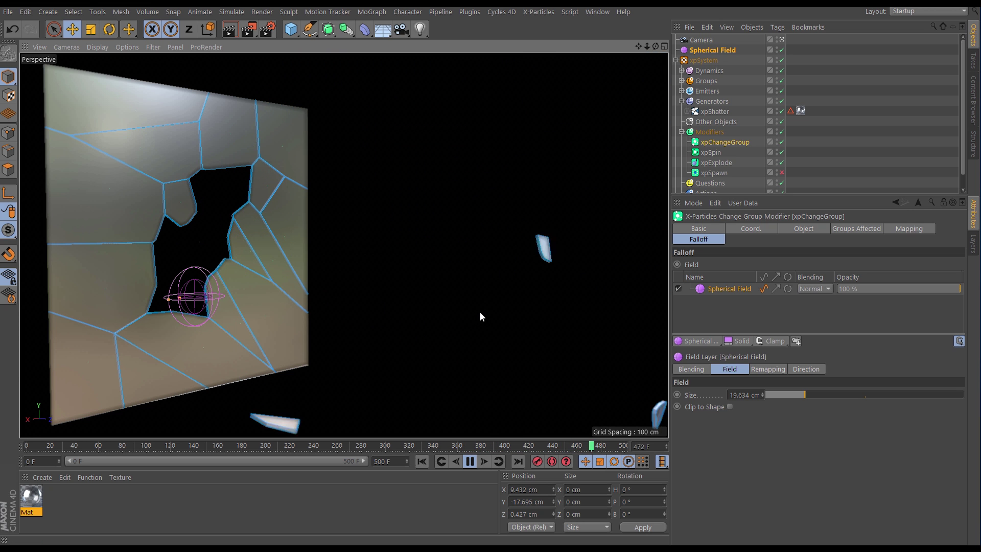
click(471, 461)
click(422, 461)
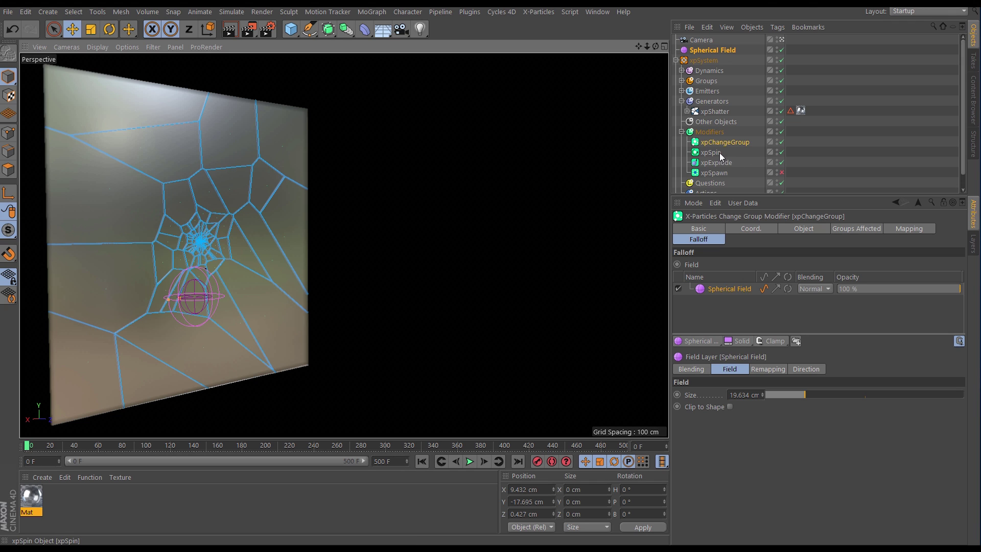
Turn off xpSpin and move the Spherical Field to the right of the wall.
click(781, 152)
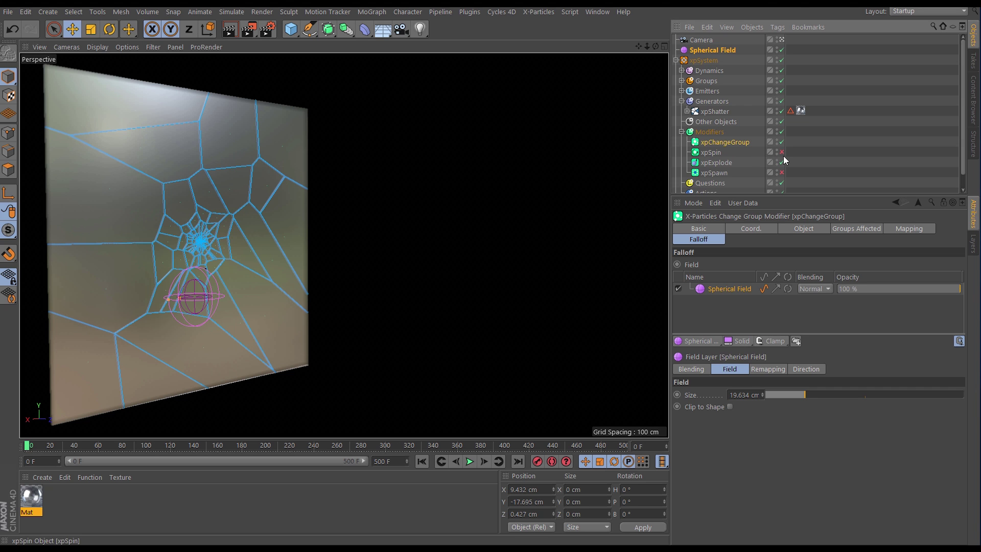
drag(361, 302, 512, 254)
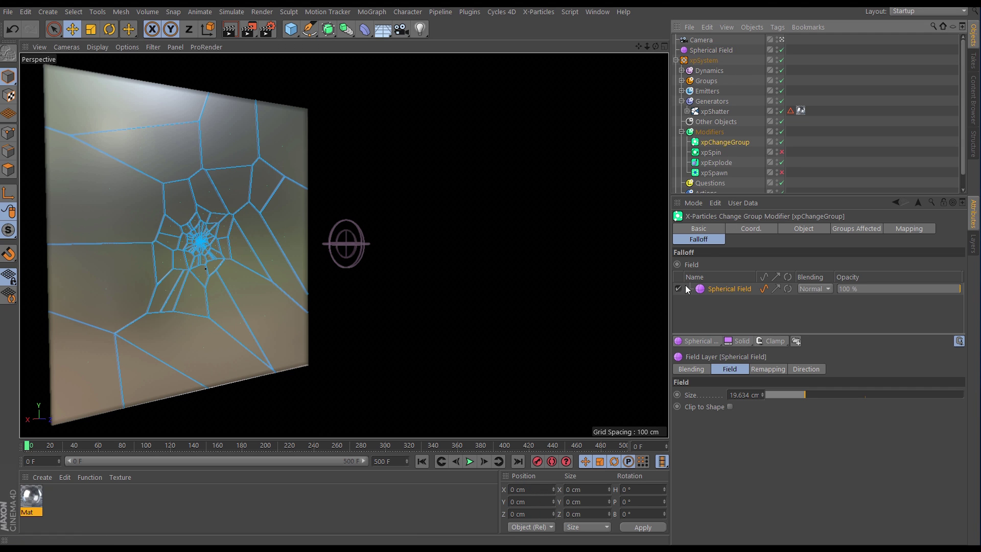
click(721, 112)
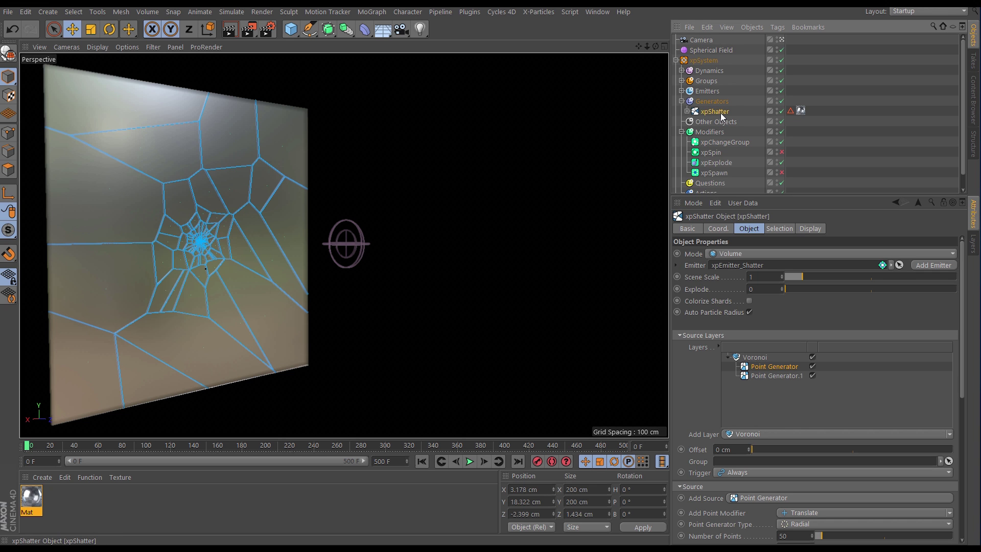
Add an xpDynamics tag to xpShatter with Distribution set to Vert + Mid.
click(777, 27)
mouse_move(809, 179)
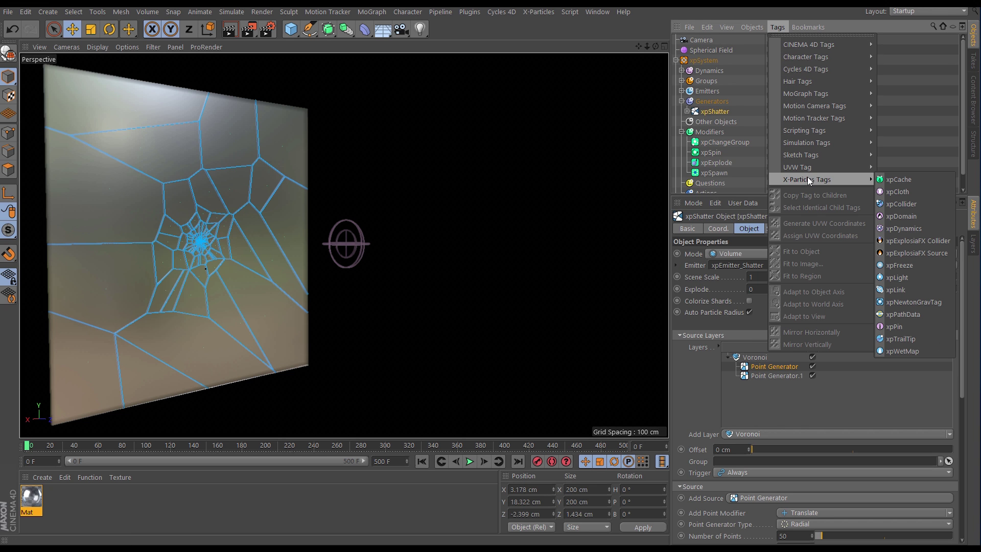
click(900, 229)
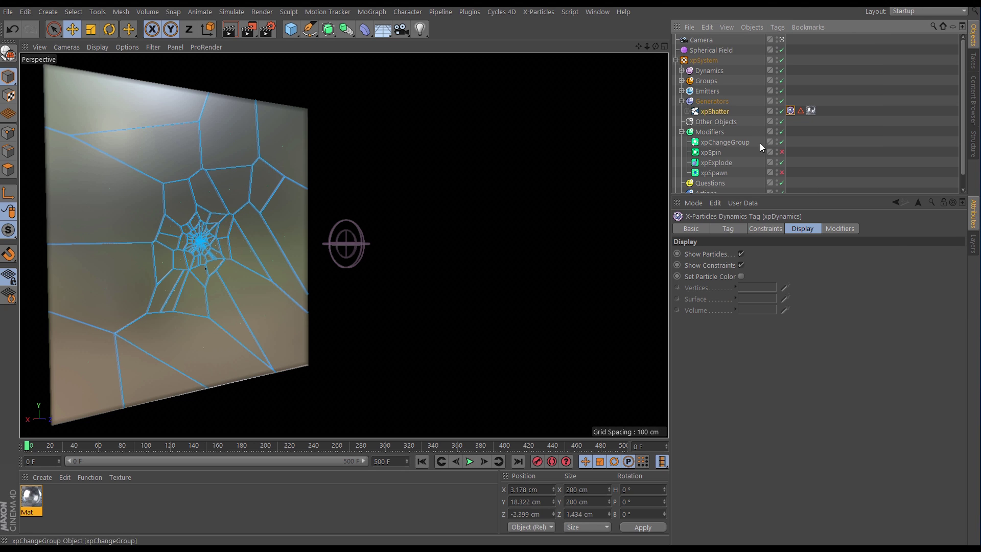
click(688, 112)
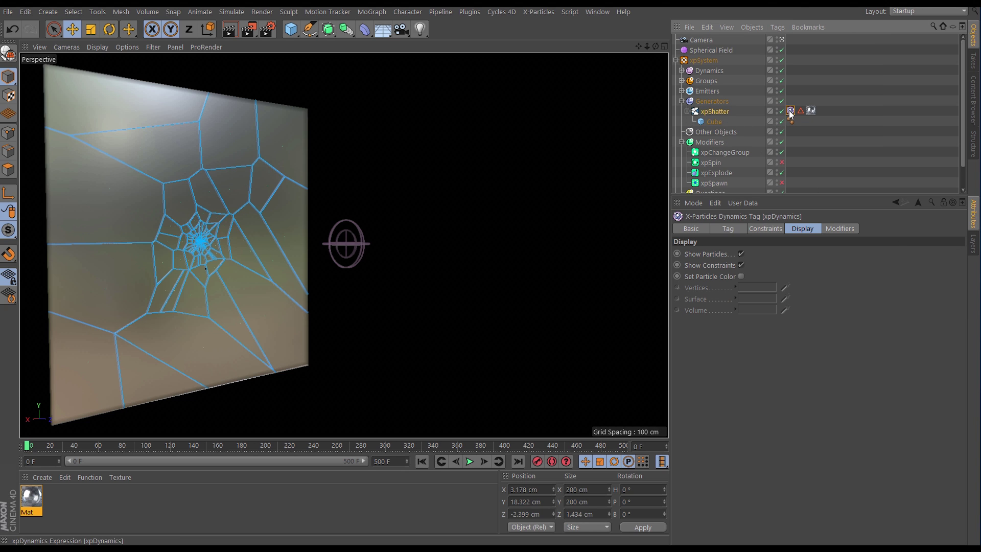
click(736, 228)
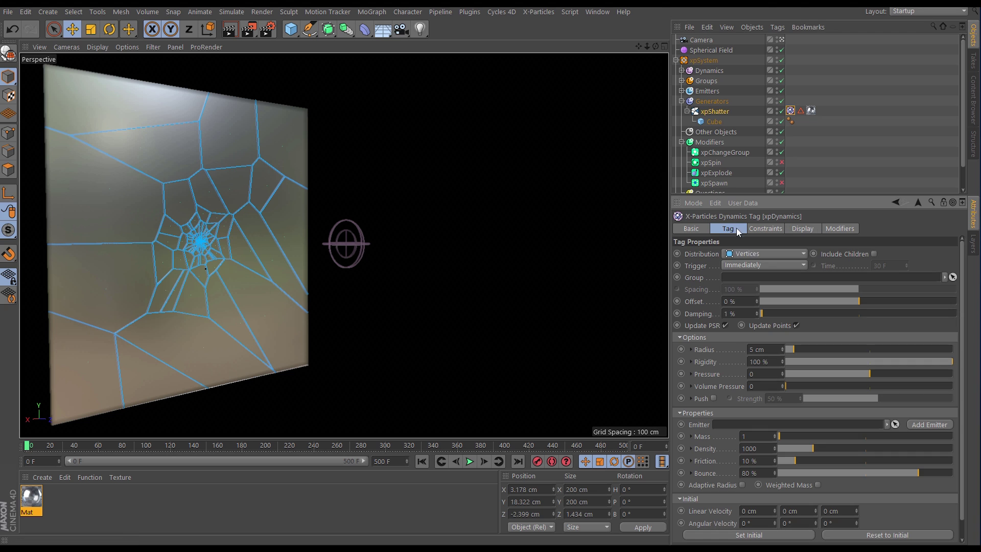
click(749, 254)
click(751, 277)
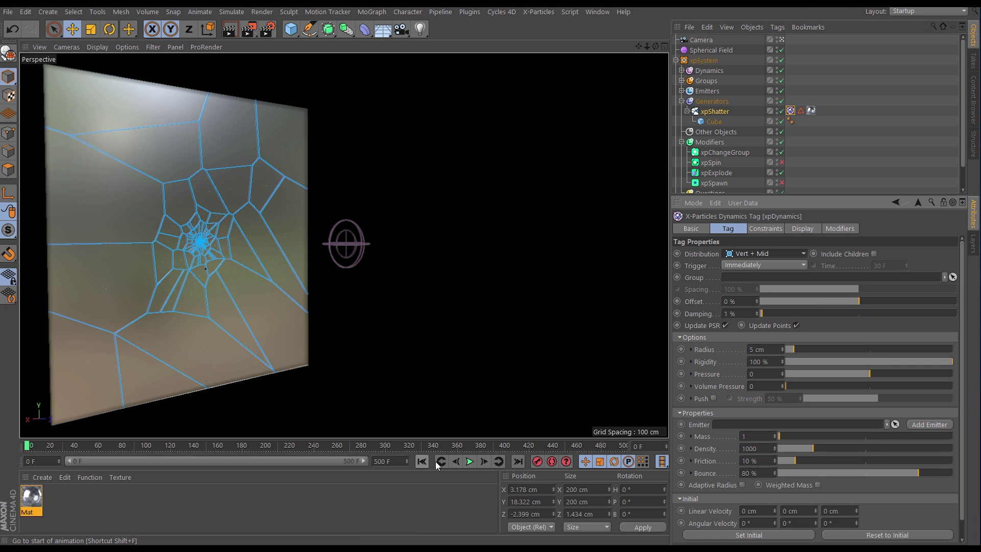
Untick Show Particles on the xpDynamics Display tab to hide its particles.
click(483, 464)
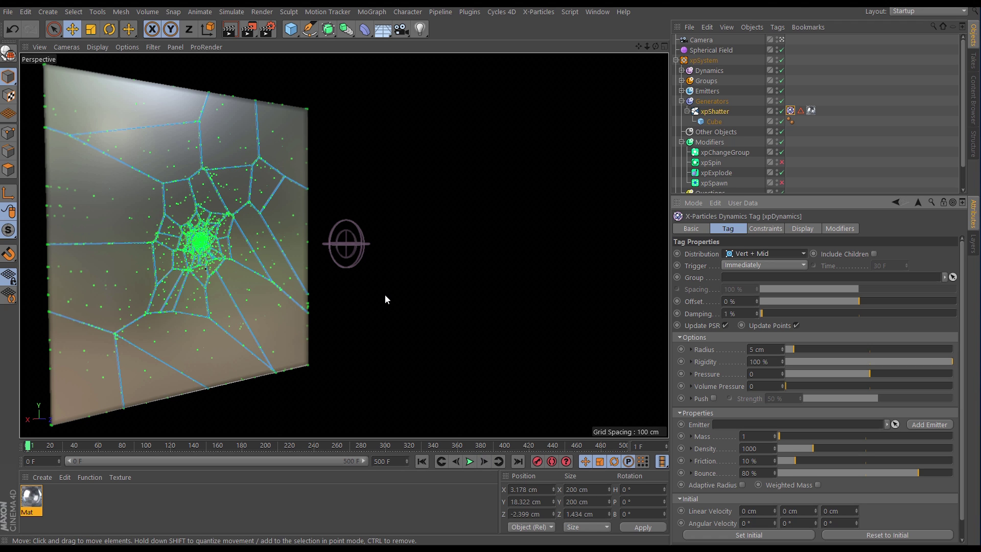
click(801, 229)
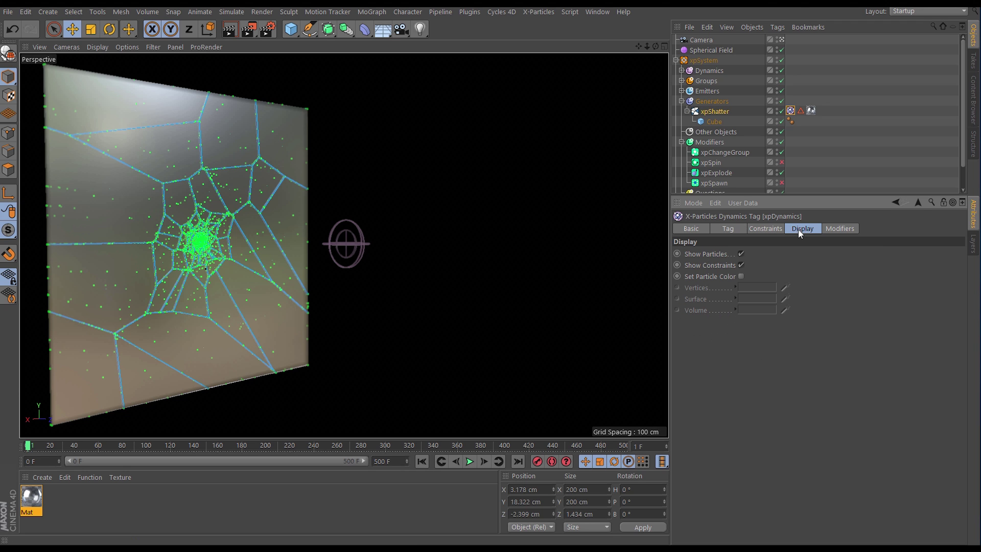
click(742, 254)
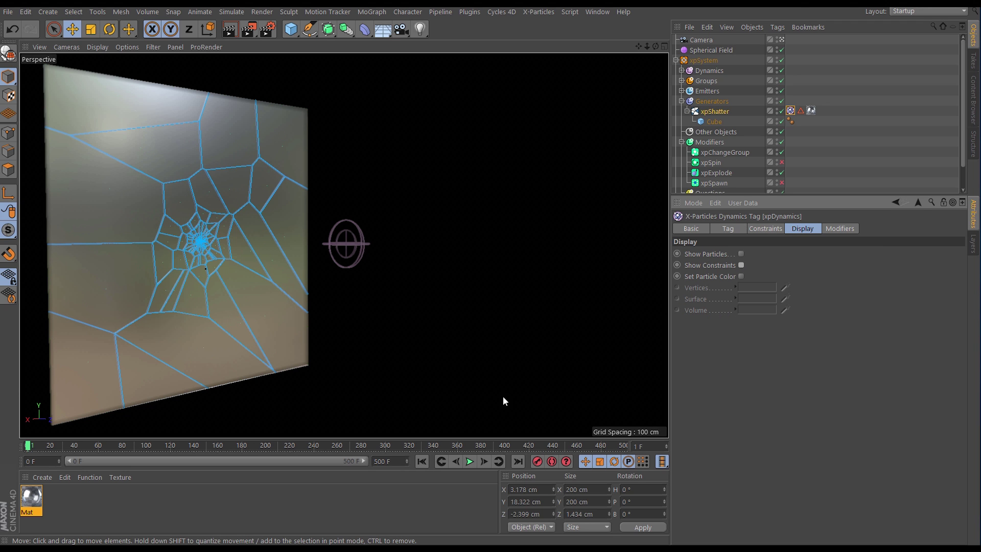
Play from frame 0 and drag the Spherical Field up through the wall to break it.
click(457, 462)
click(469, 461)
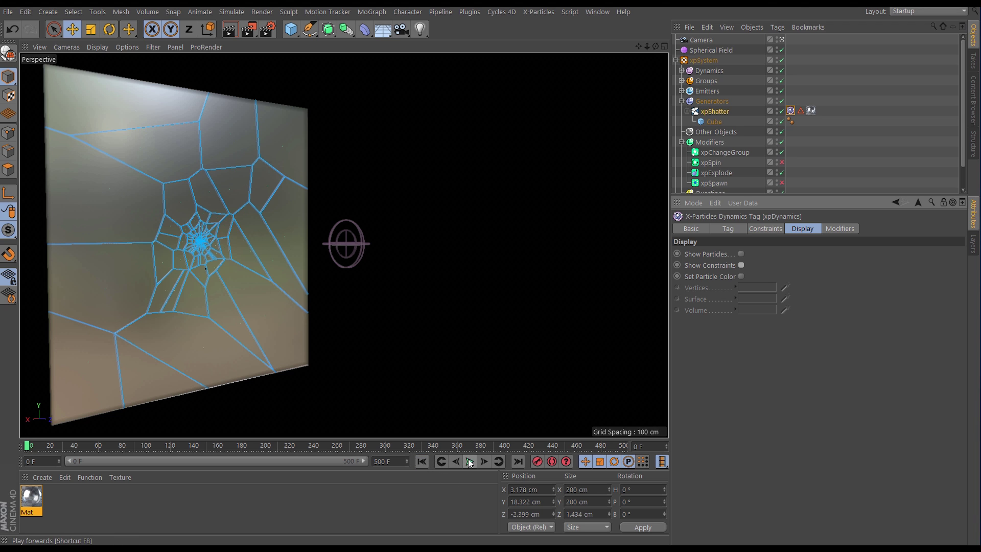
click(711, 50)
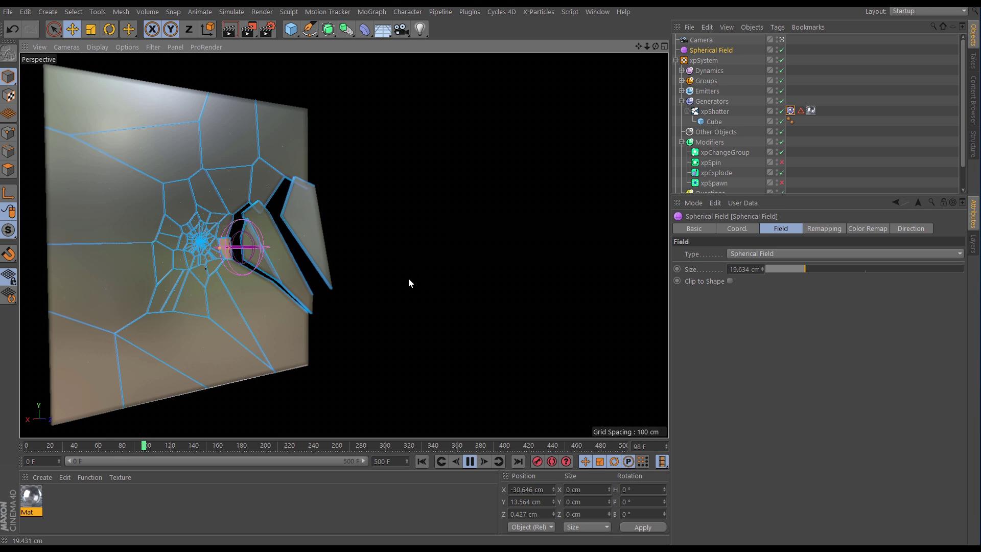
mouse_move(376, 277)
mouse_down()
mouse_move(378, 256)
mouse_move(408, 243)
mouse_move(375, 307)
mouse_move(423, 341)
mouse_up()
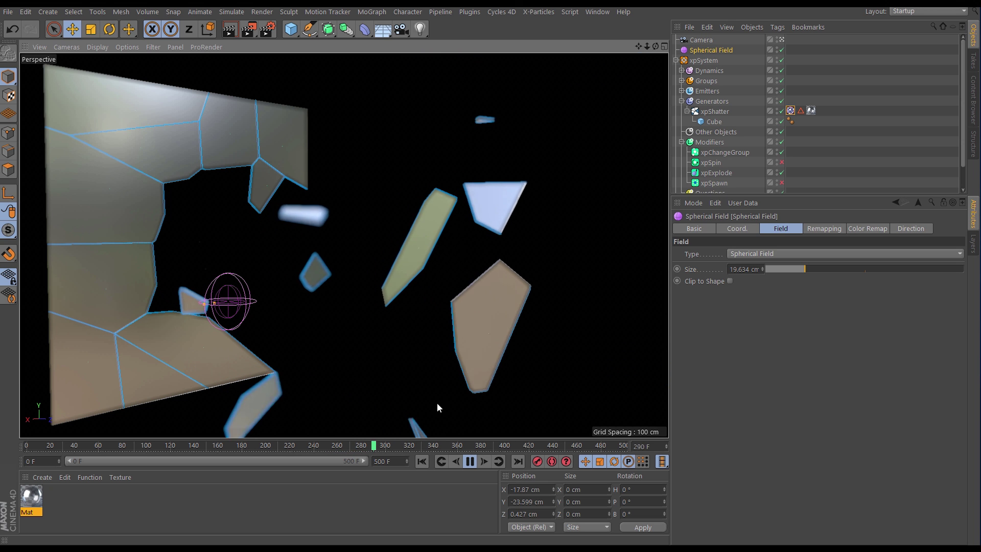
Move the Spherical Field up-right, enable xpSpawn, and restart the animation from frame 0.
click(470, 462)
click(421, 462)
drag(339, 302, 485, 258)
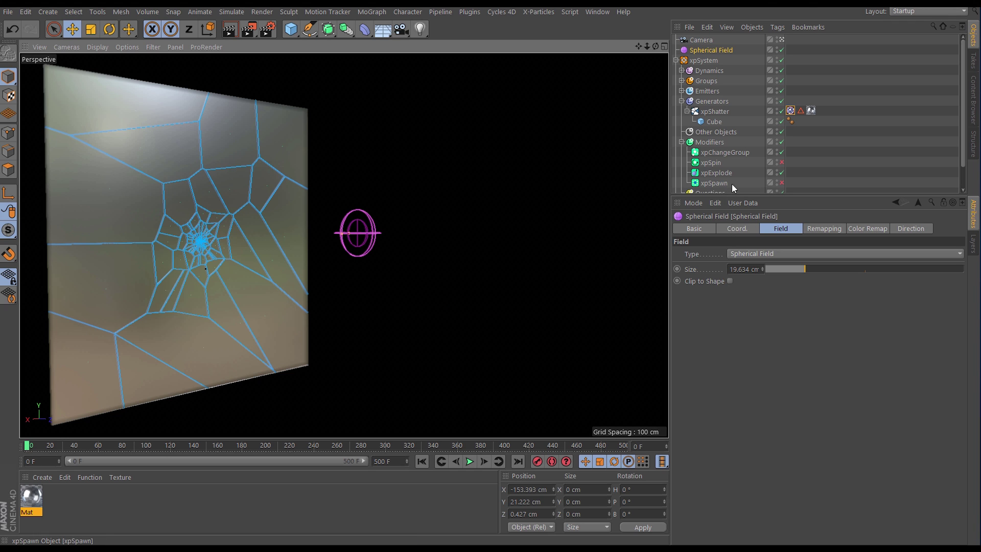
click(780, 183)
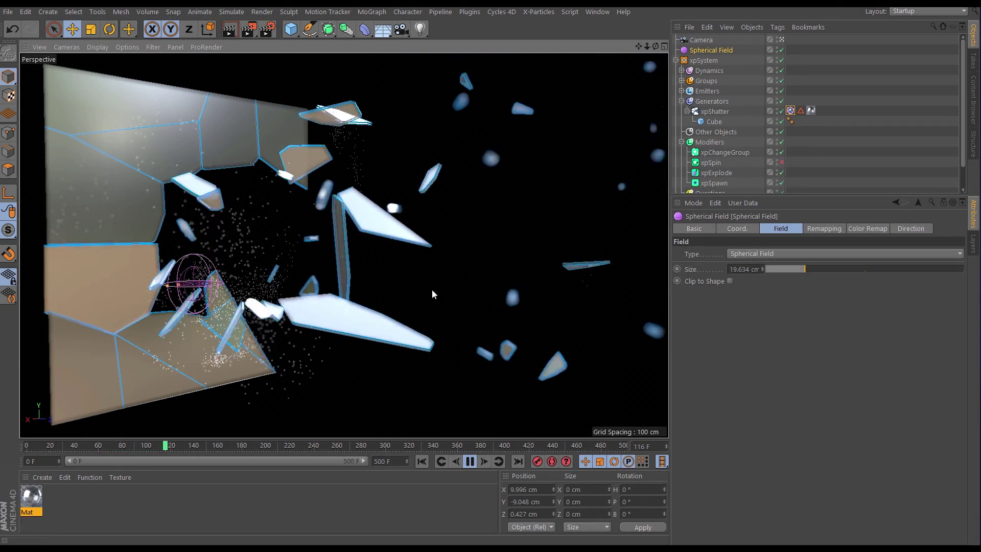
click(421, 461)
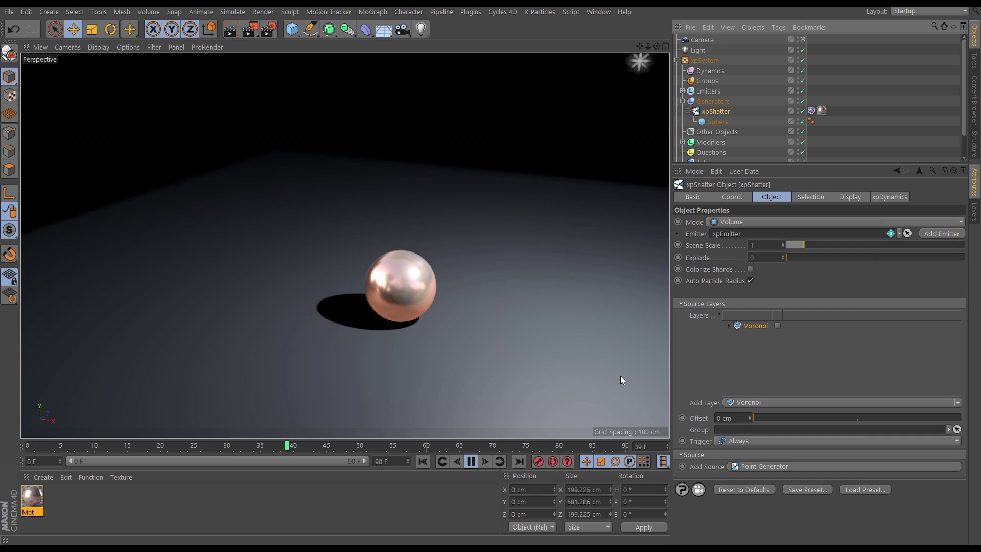
click(471, 461)
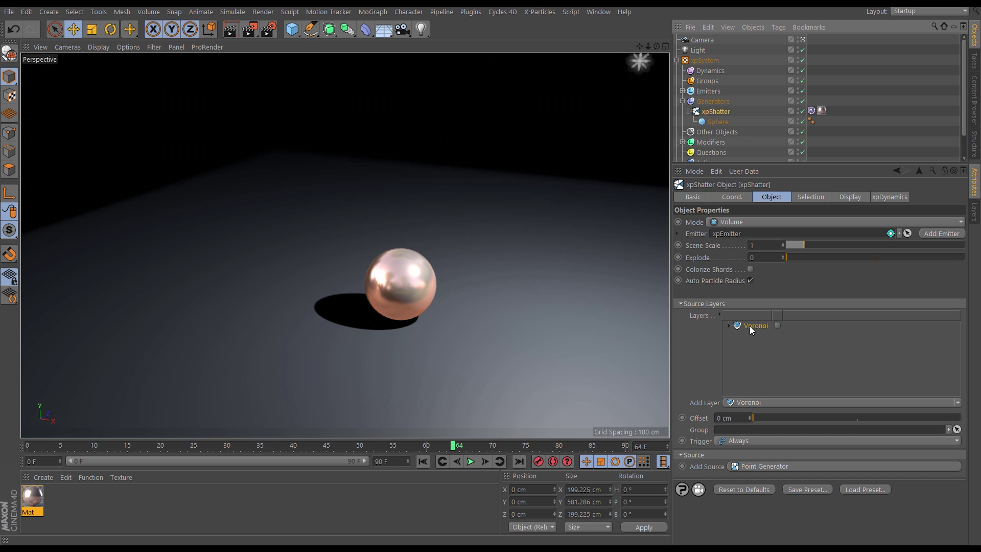
click(777, 325)
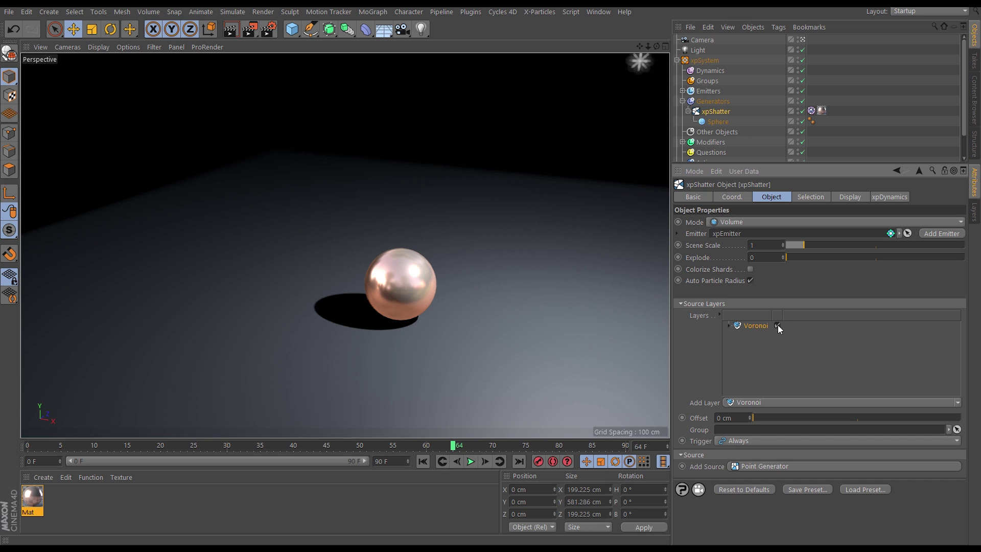
click(423, 461)
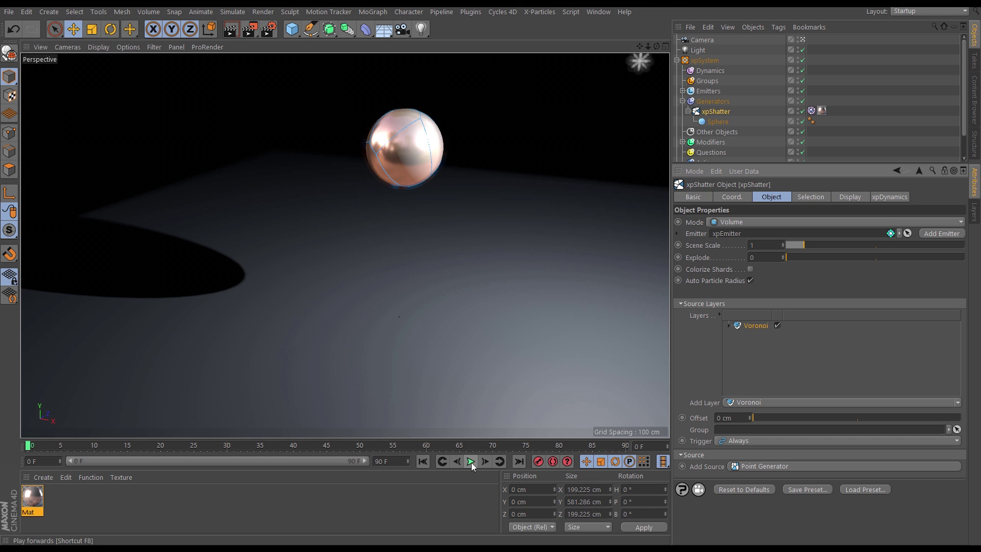
click(471, 462)
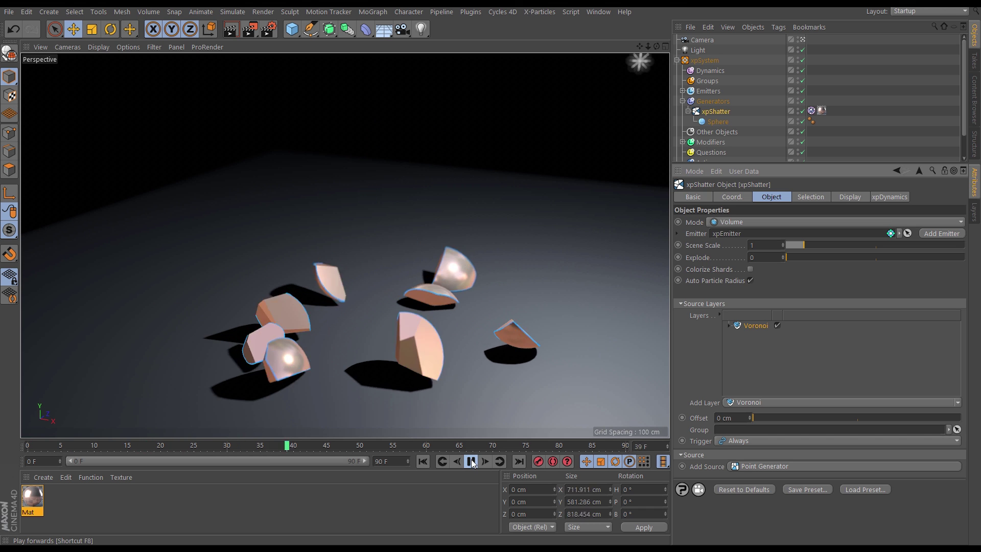
click(471, 463)
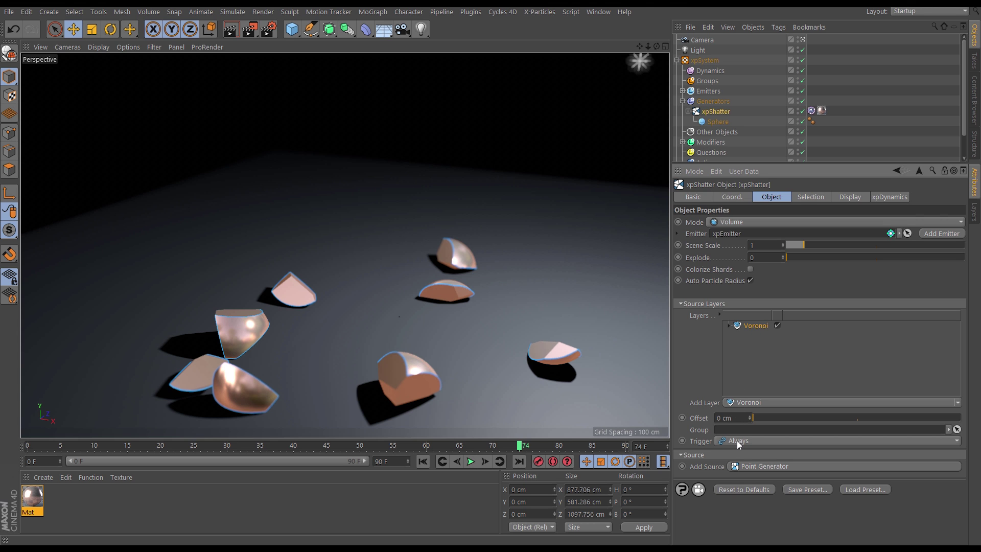
click(423, 461)
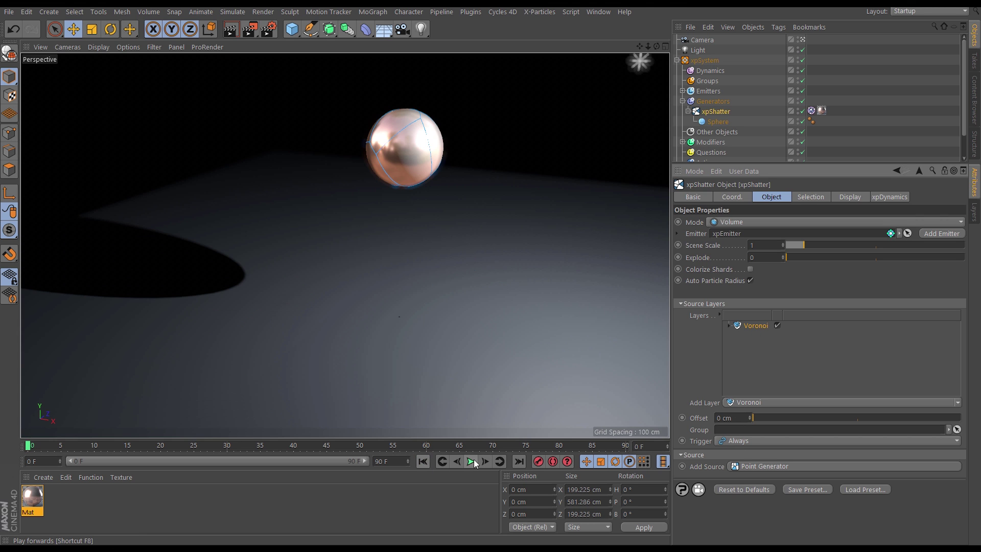
click(471, 462)
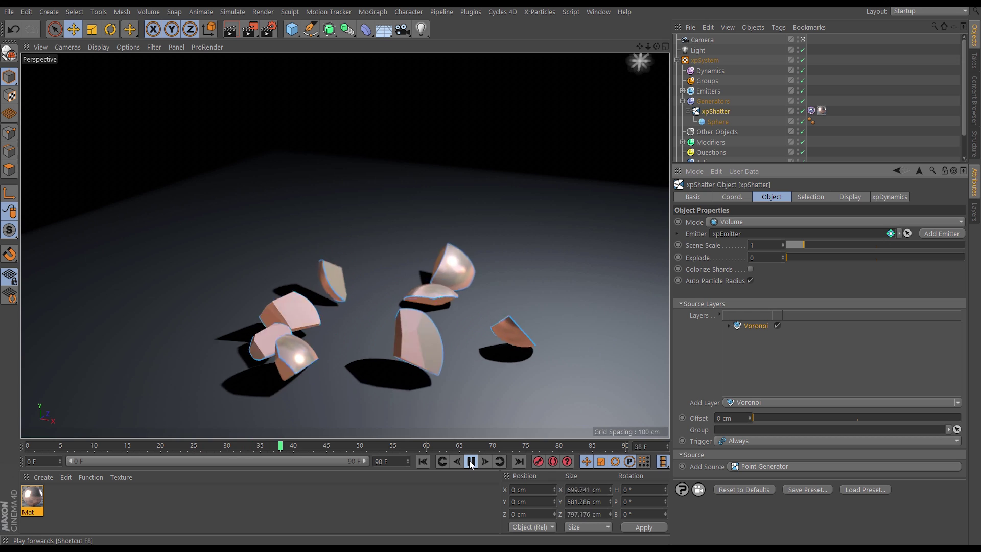
click(471, 462)
Set xpShatter's Trigger to Time (50 F) and replay the sphere from frame 0.
click(760, 440)
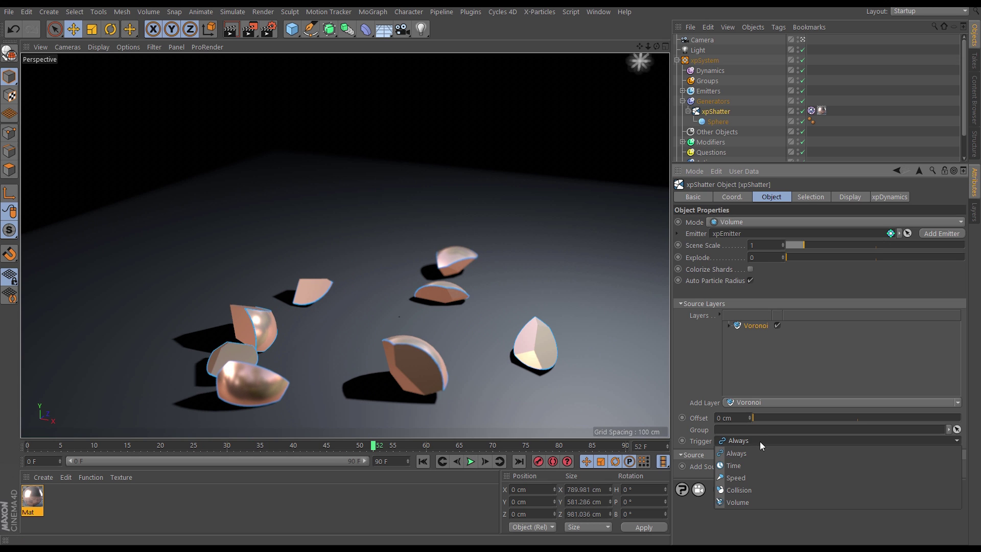
click(736, 466)
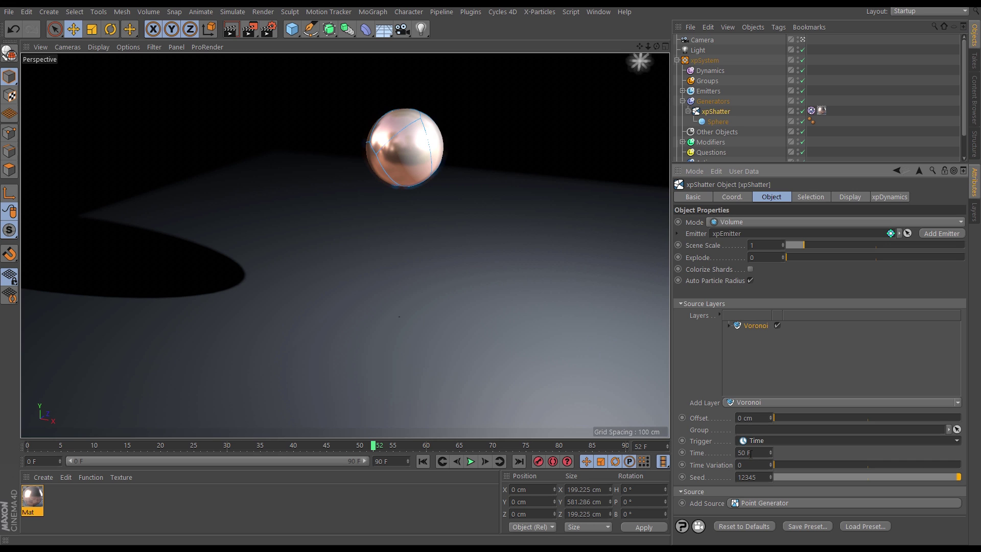
click(423, 462)
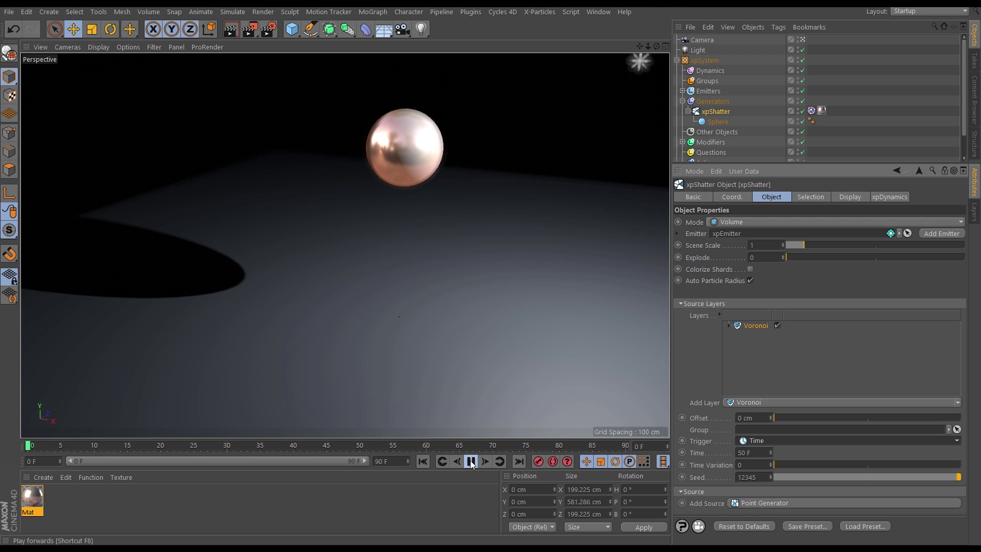
click(471, 461)
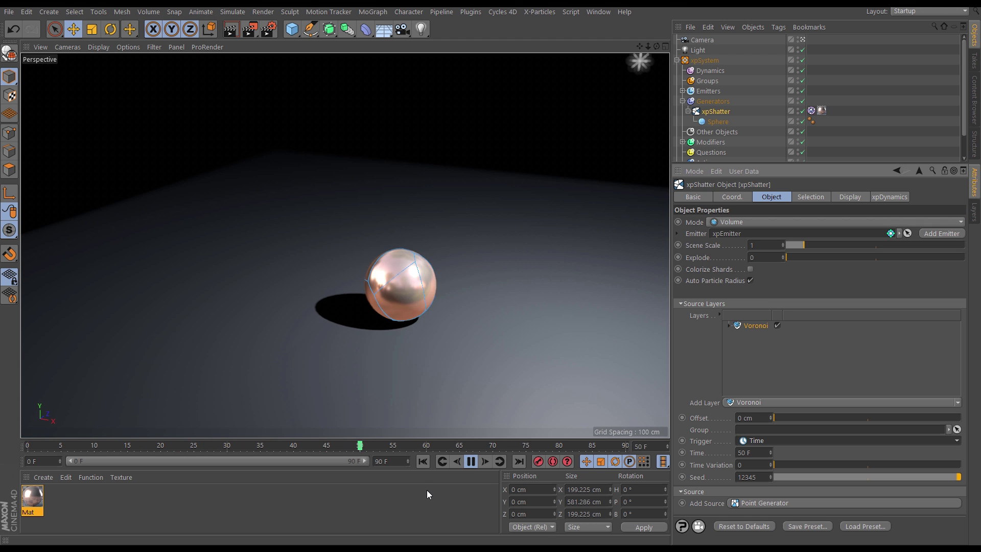
click(471, 462)
Switch the xpShatter Trigger to Speed and test the 2000 cm threshold.
click(749, 443)
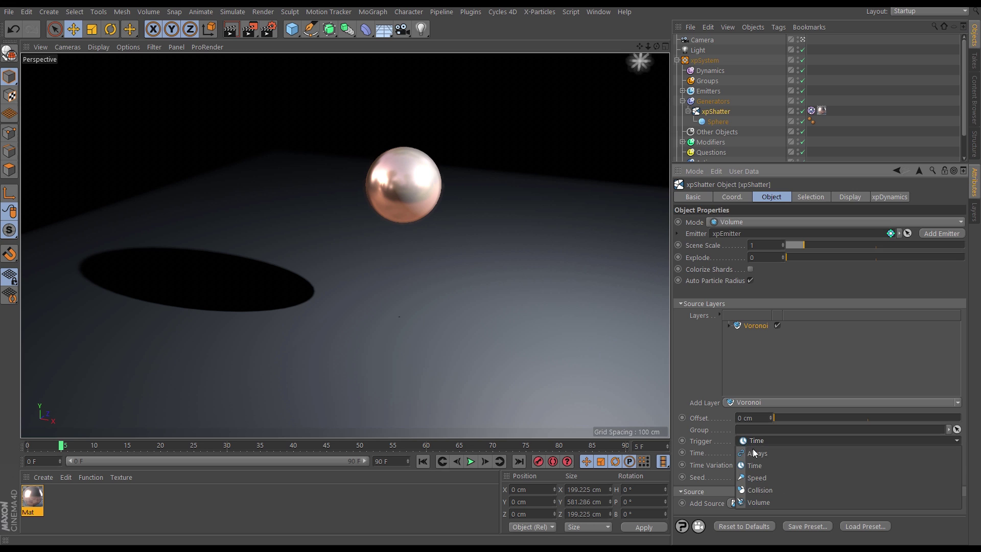
click(759, 478)
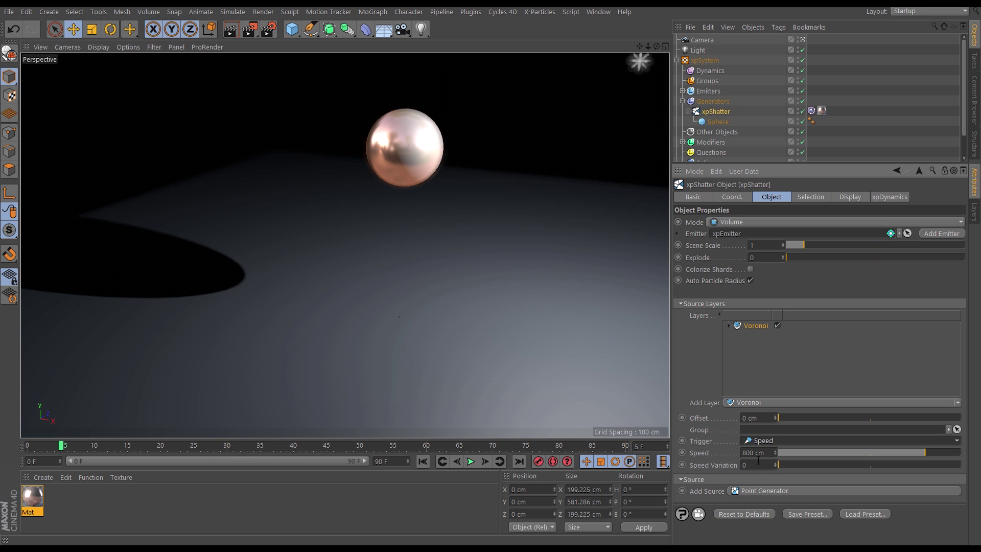
click(744, 453)
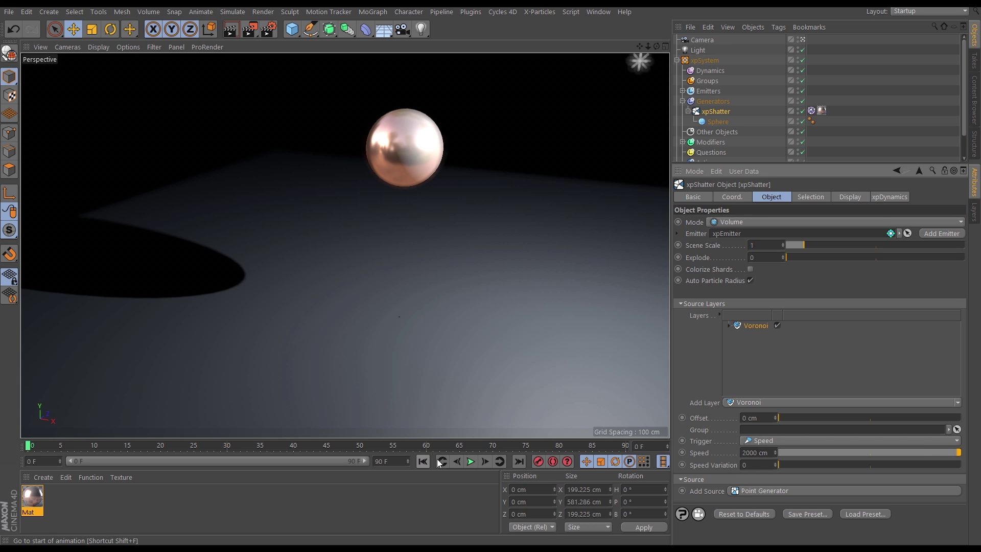
click(470, 461)
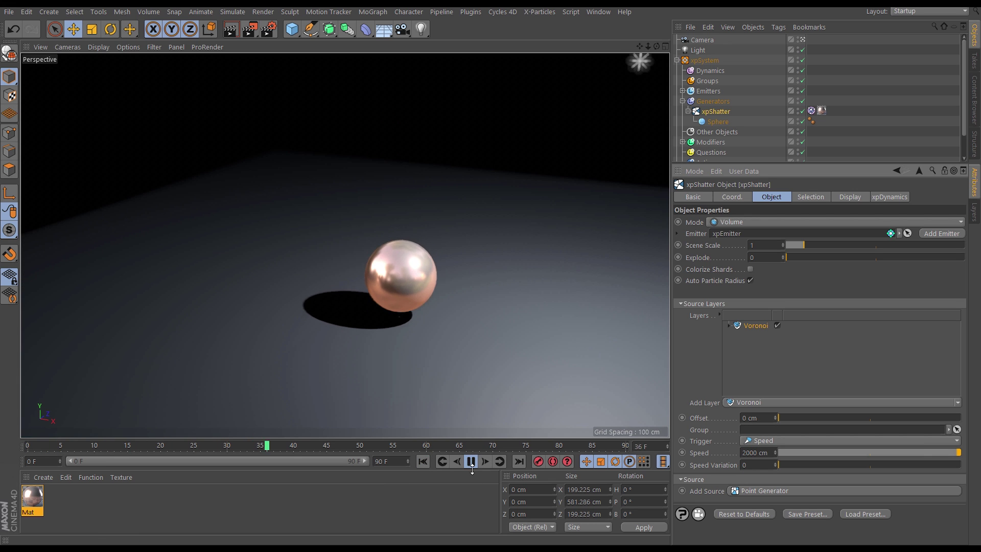
click(471, 462)
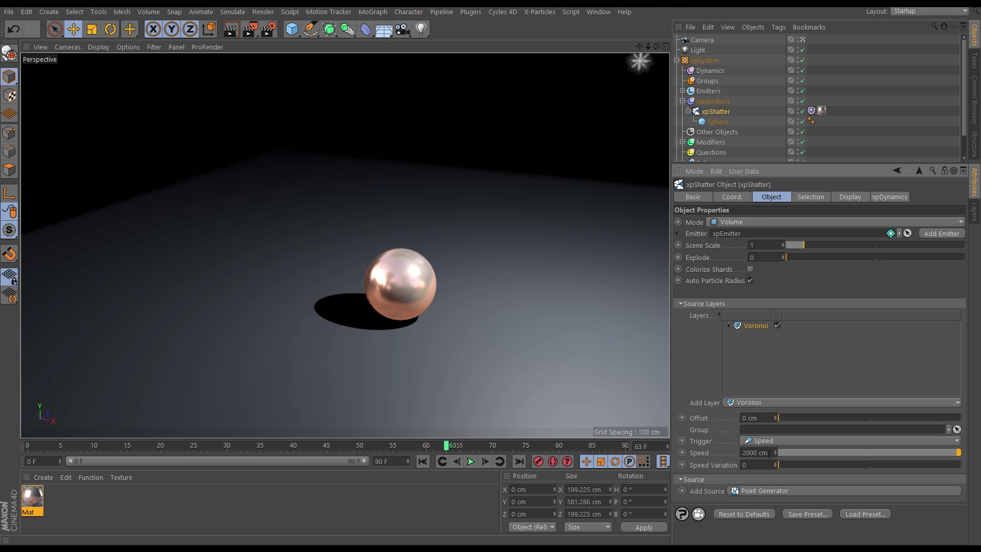
Lower the Speed threshold to 5 cm and replay from frame 0.
text(5)
key(Return)
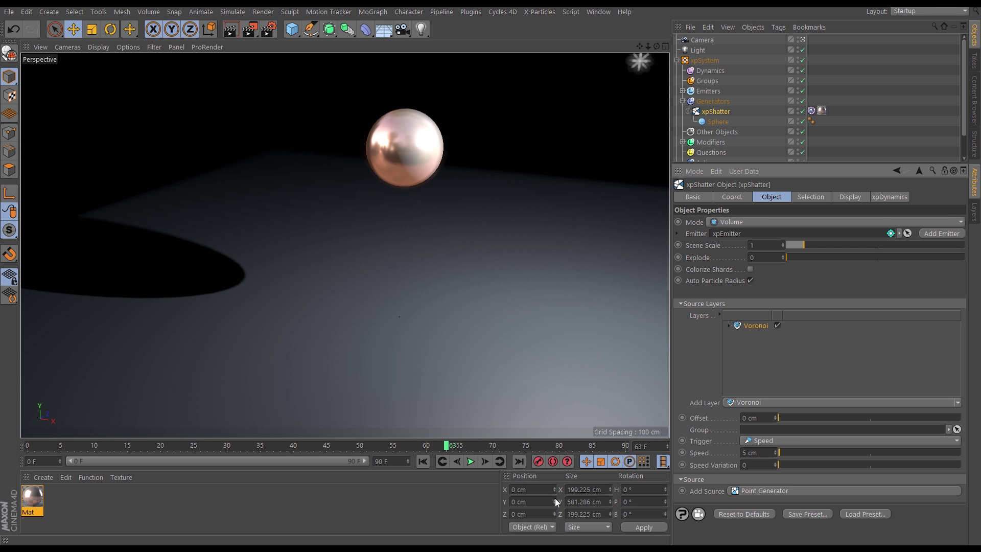
click(426, 464)
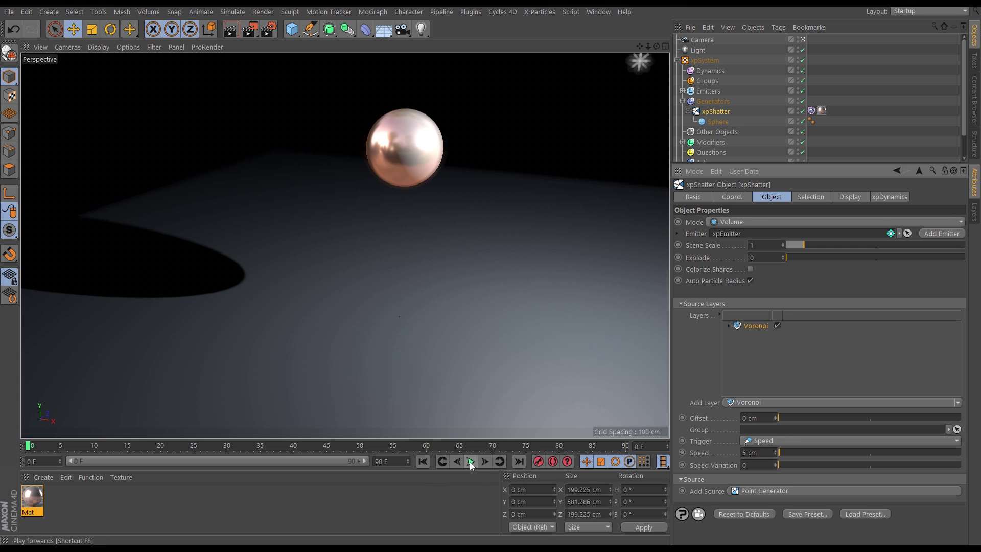
click(472, 463)
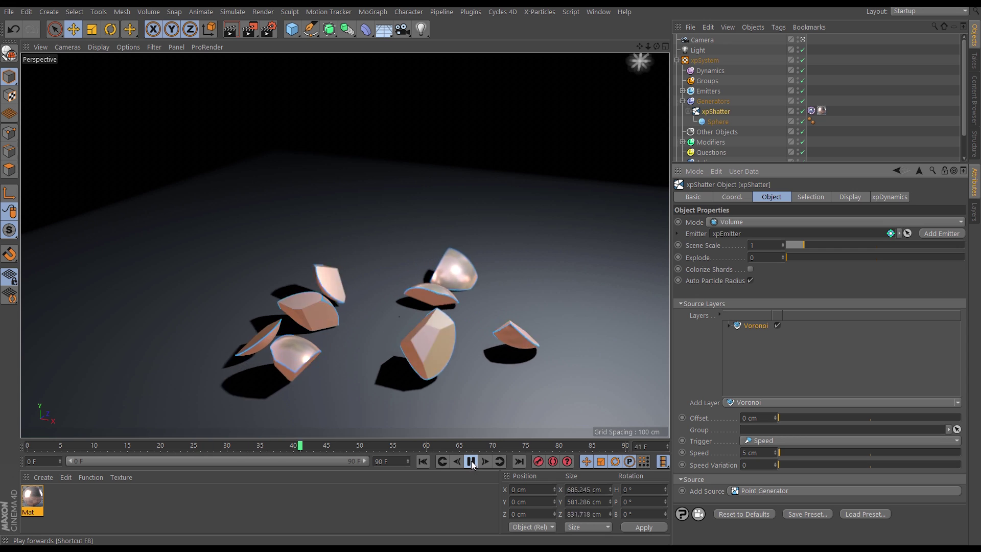
click(471, 462)
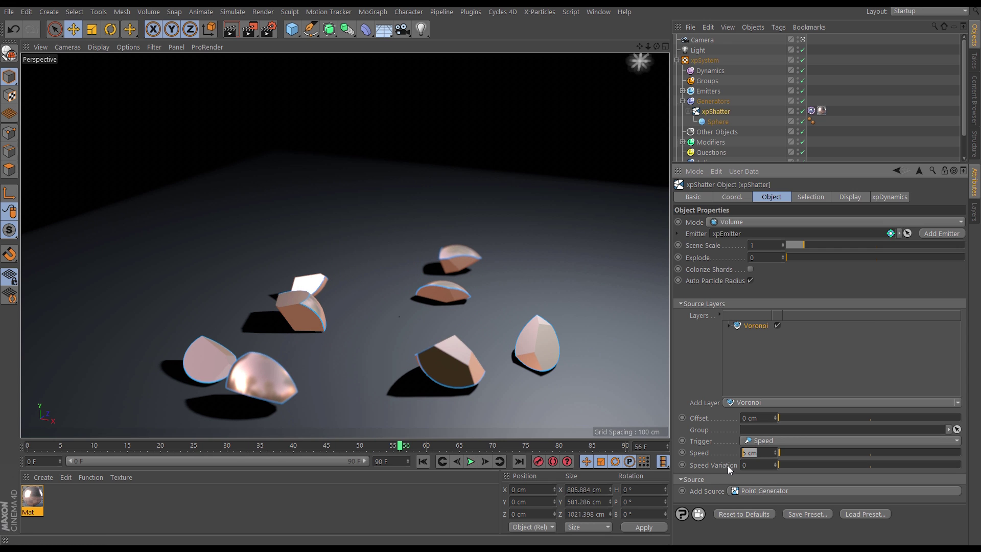
Set the Speed threshold to 800 cm and replay from the start.
text(800)
key(Return)
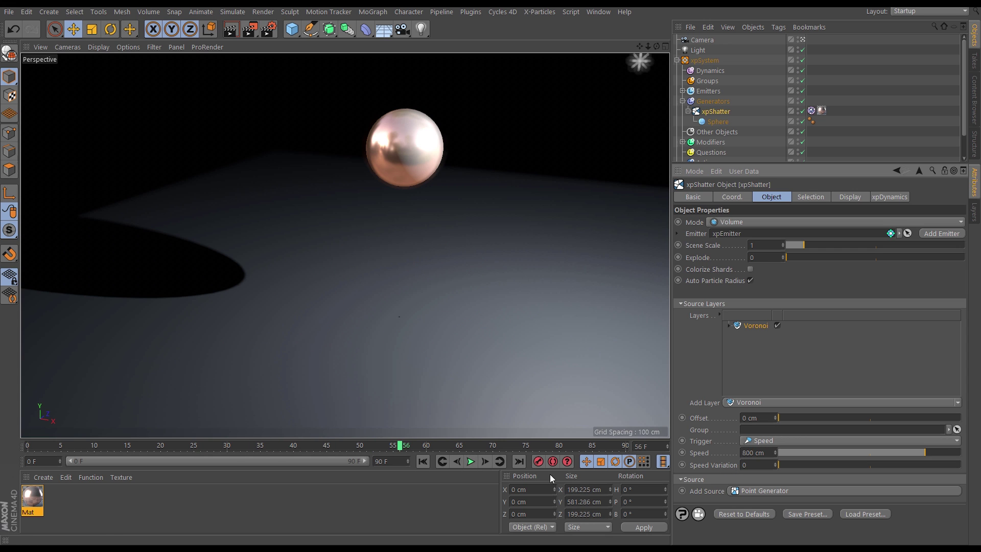
click(423, 462)
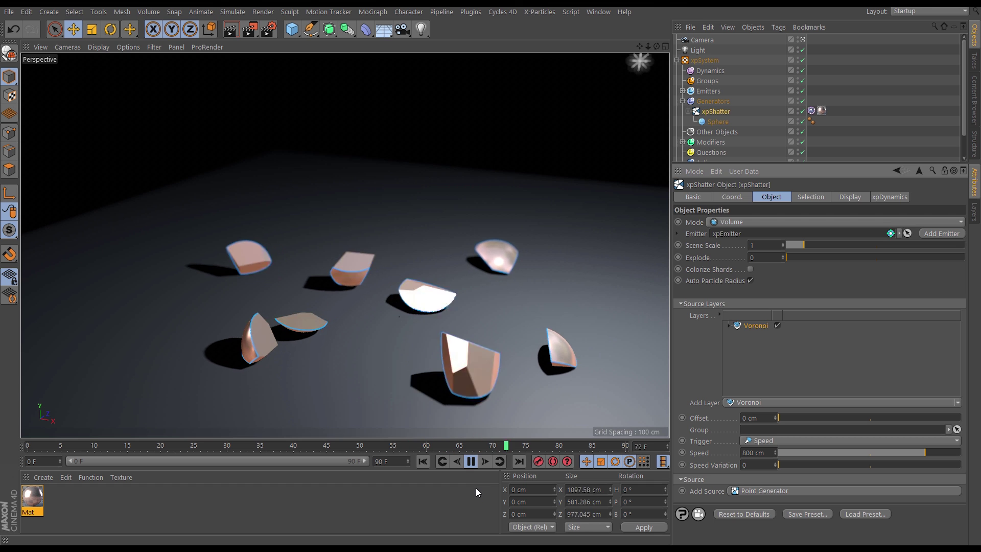
click(471, 462)
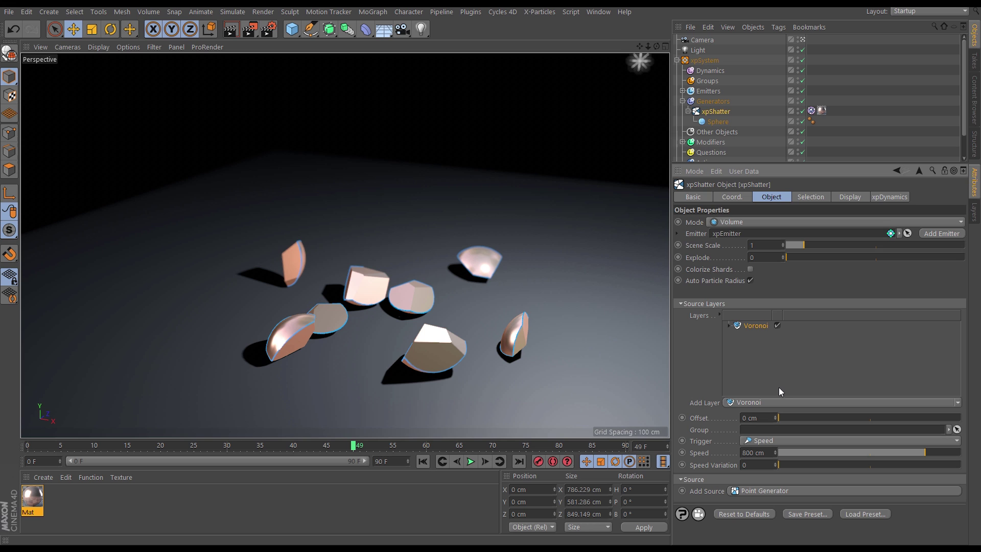
Change the xpShatter Trigger type to Collision.
click(766, 443)
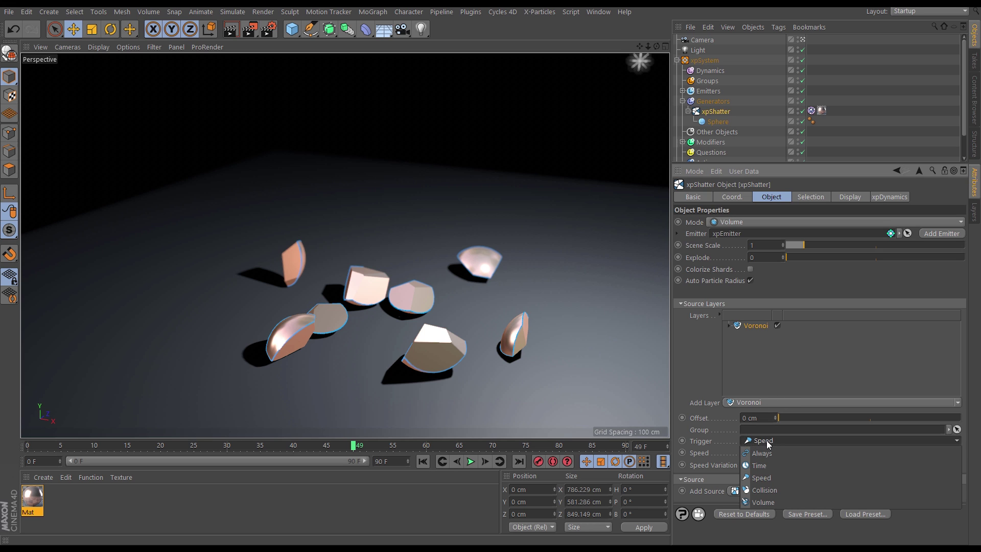
click(767, 489)
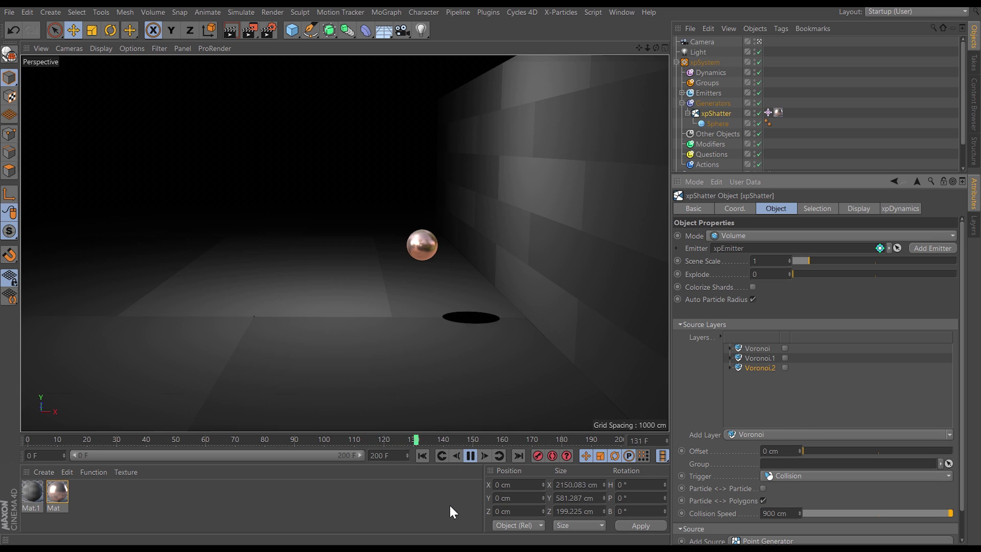
Rewind to frame 0 and select the first Voronoi layer in Source Layers.
click(441, 455)
click(759, 348)
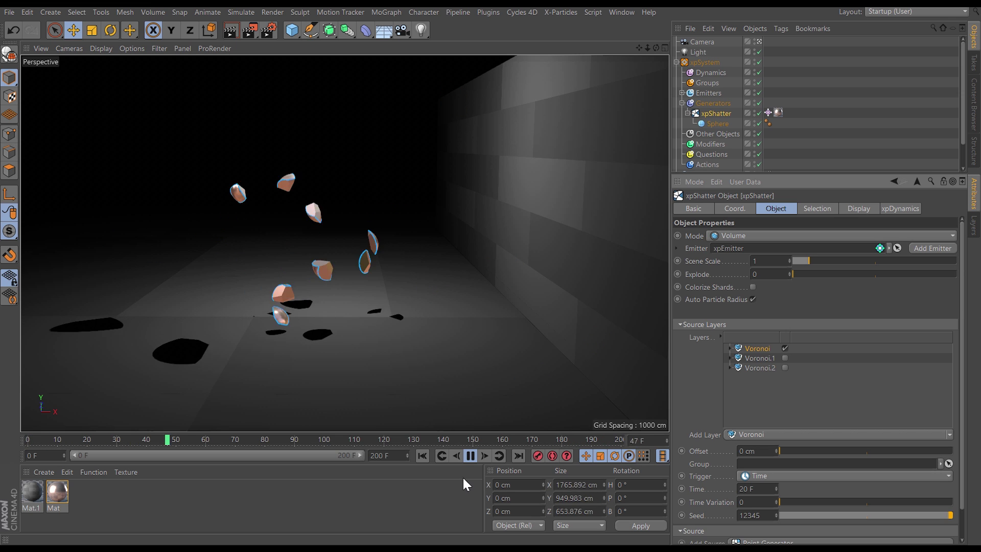
Select the Voronoi.1 layer, replay the layered shattering, then rewind to frame 0.
click(426, 455)
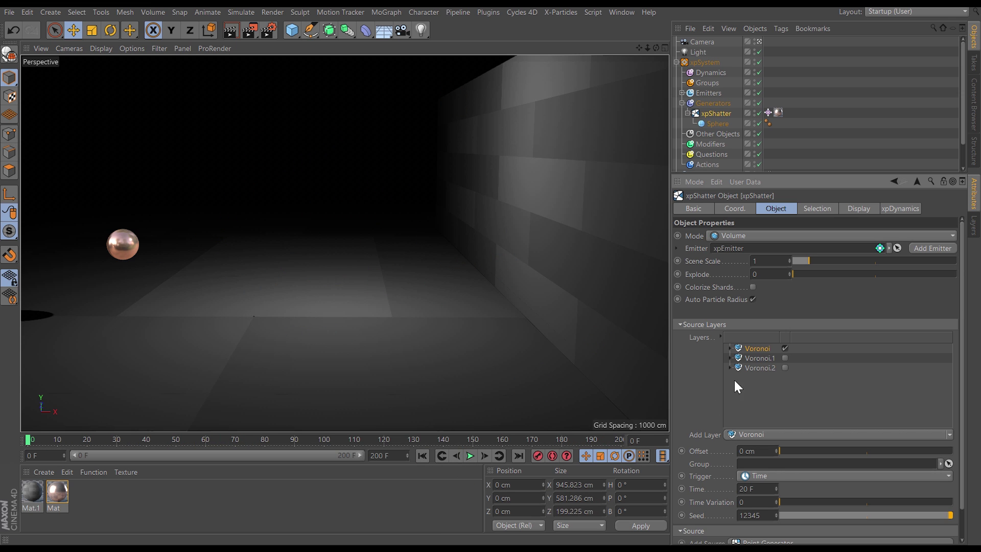
click(765, 359)
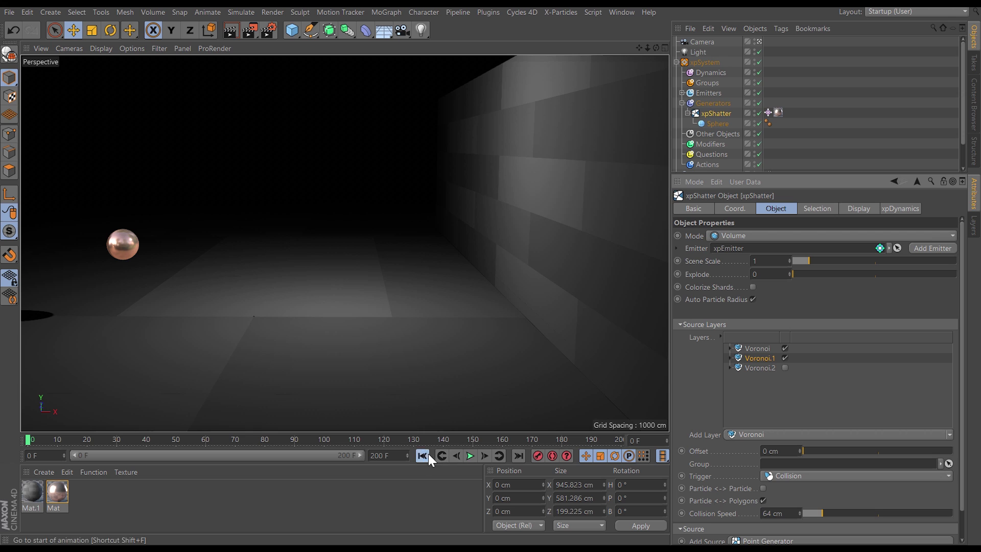
click(470, 456)
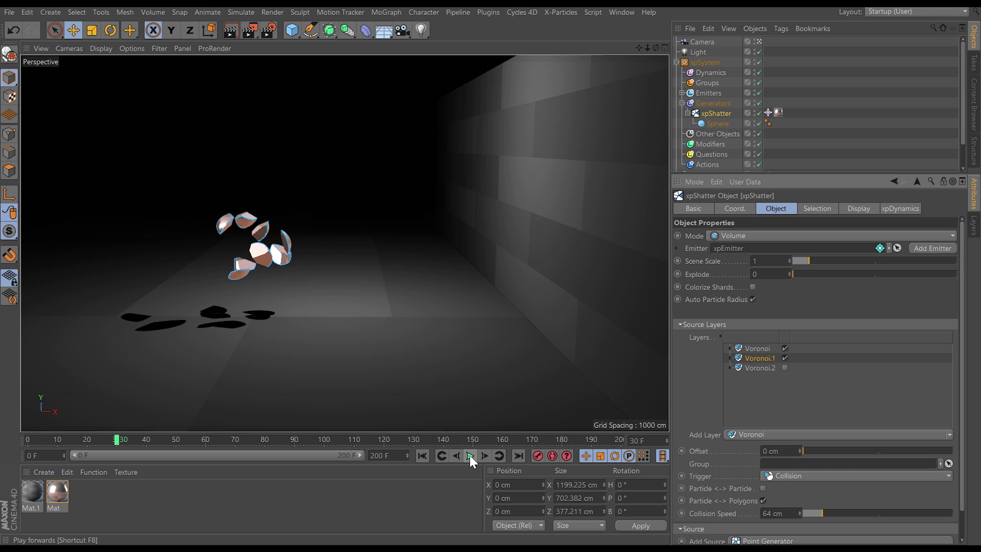
click(470, 455)
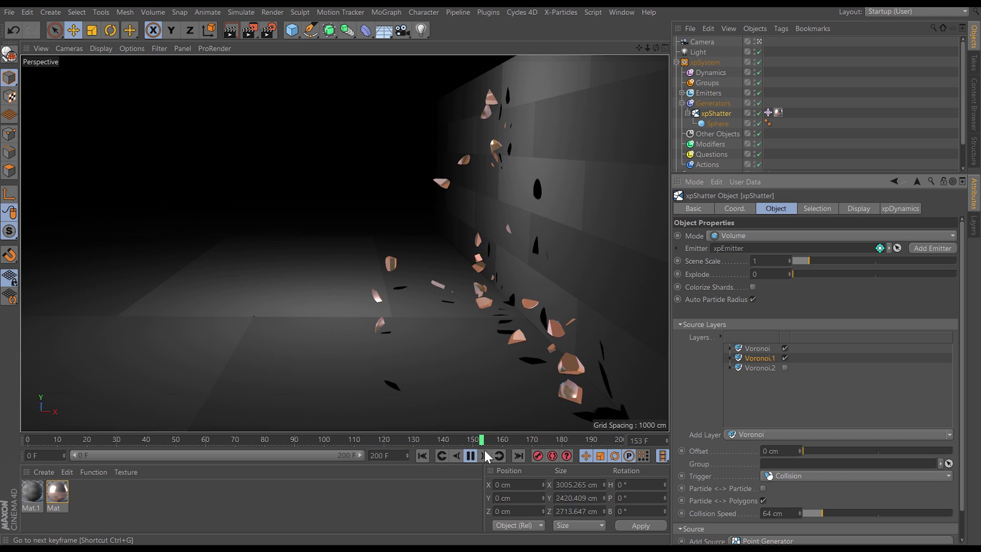
click(470, 456)
click(426, 454)
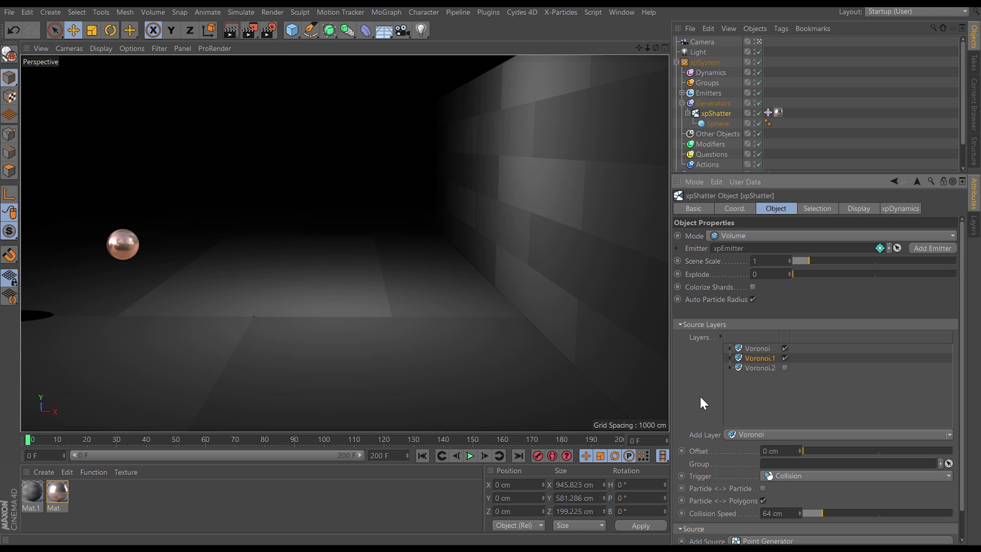
Select the Voronoi.2 layer and play the three-layer shatter.
click(758, 368)
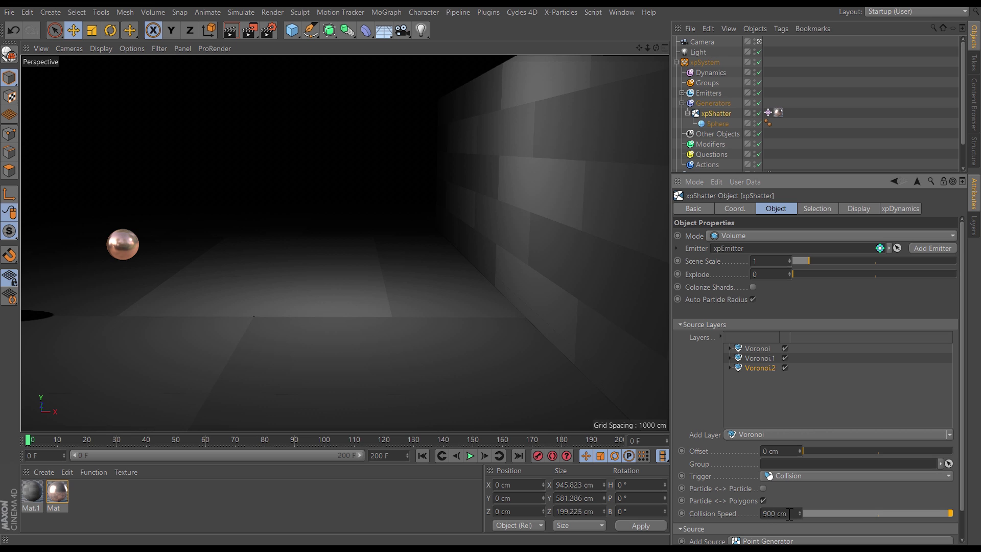
click(470, 455)
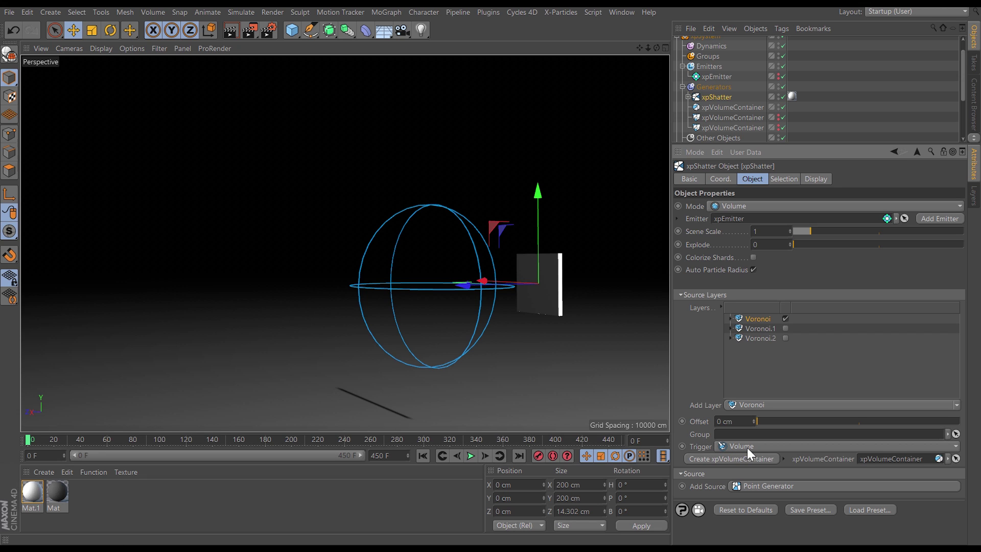
Play the slab shatter in the first xpVolumeContainer, pause mid-flight, then select xpShatter.
click(723, 108)
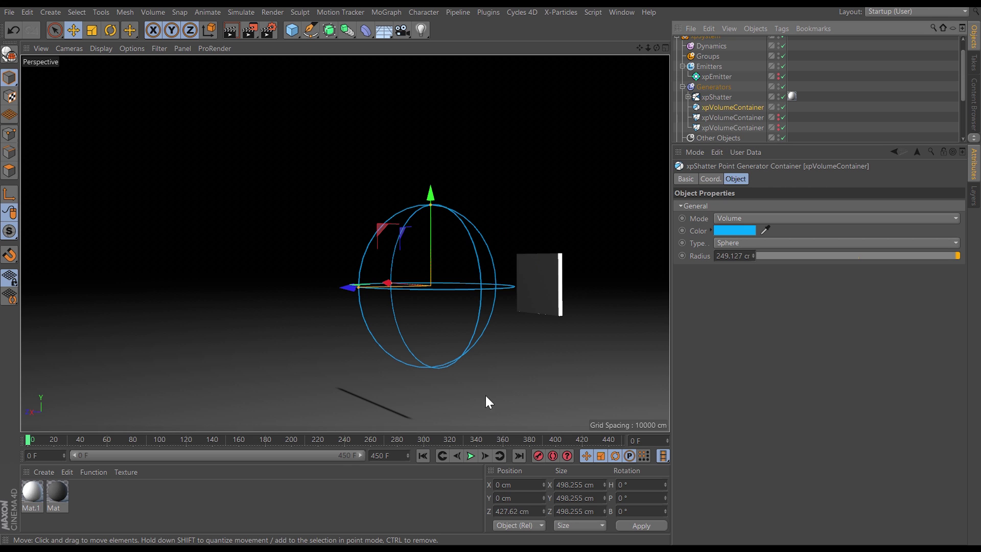
click(470, 456)
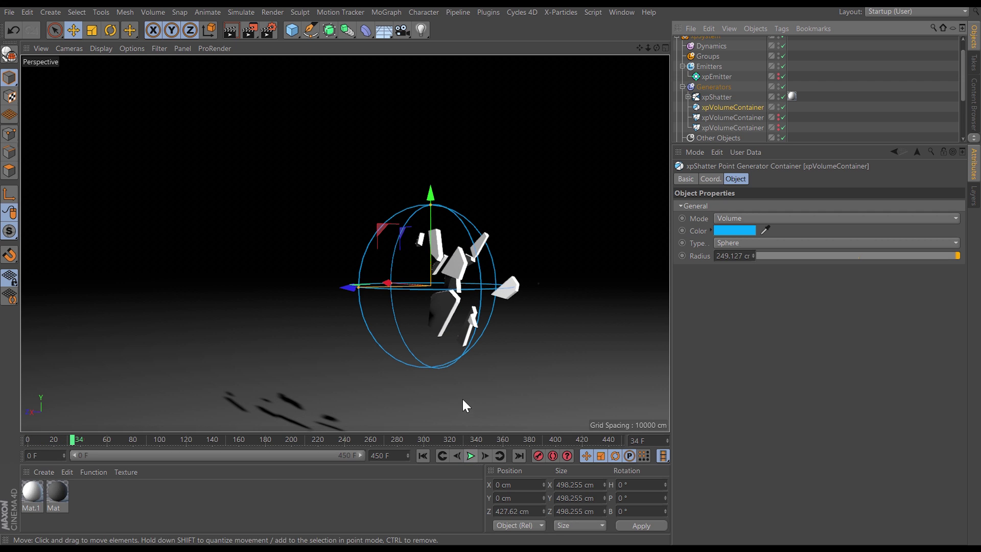
click(423, 455)
click(470, 455)
click(470, 454)
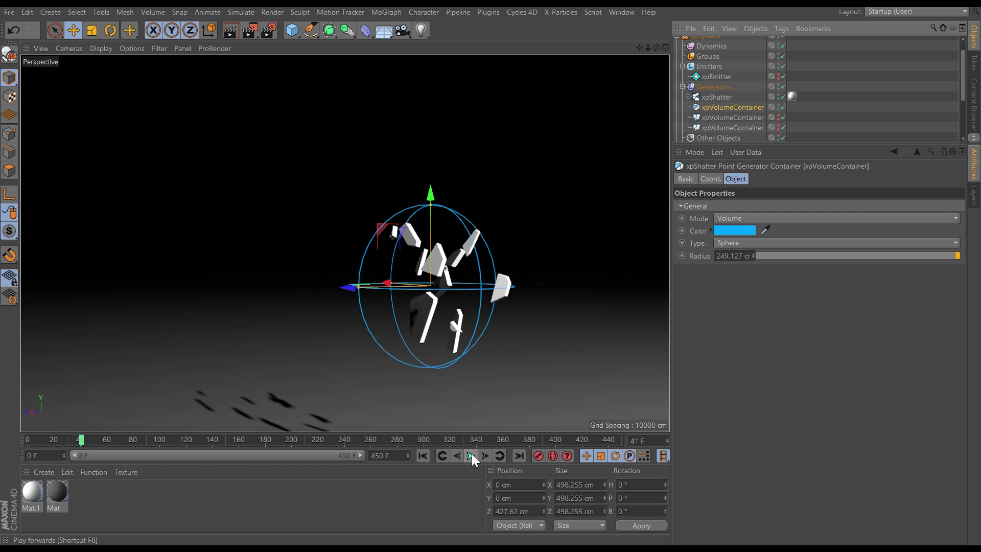
click(721, 97)
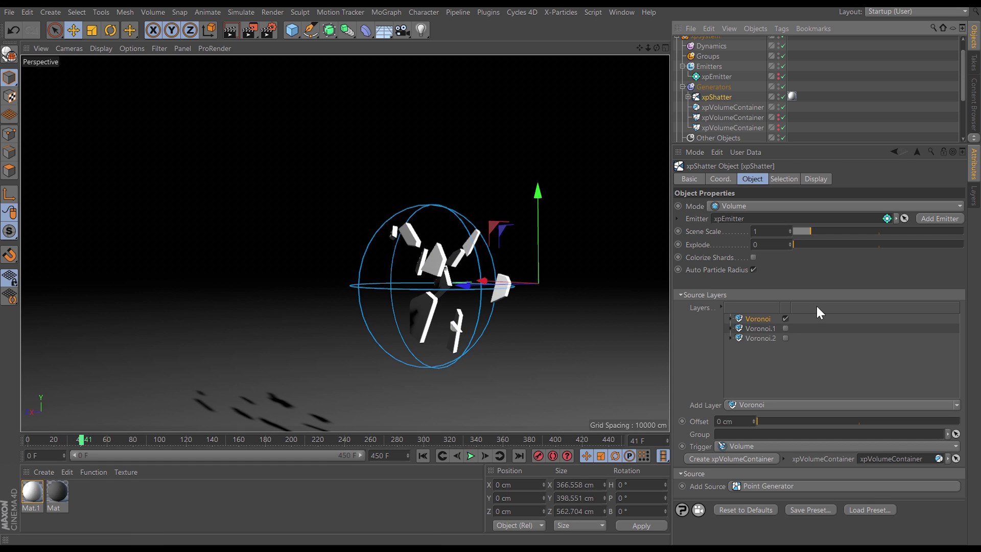
Enable and select the Voronoi.1 layer and show the second volume container.
click(785, 329)
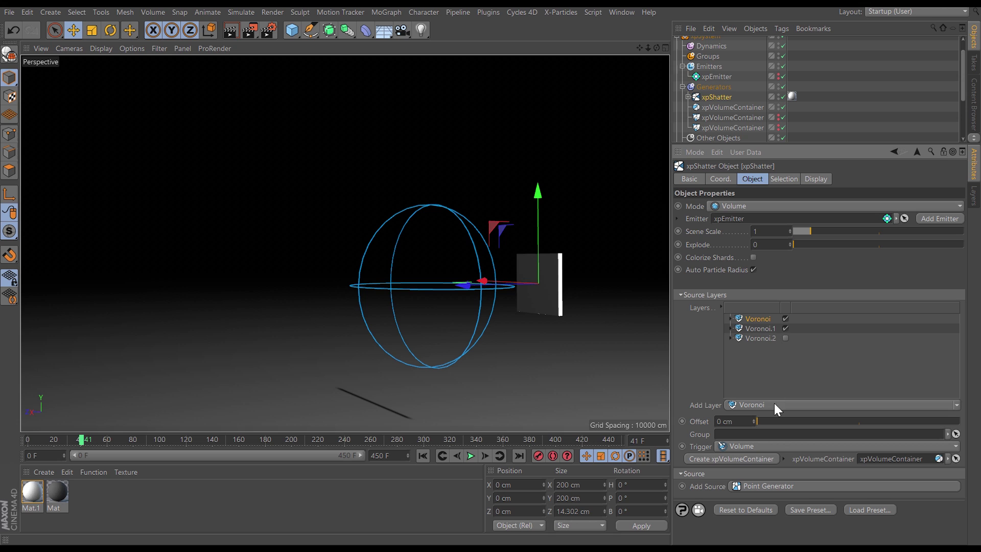
click(761, 330)
click(779, 117)
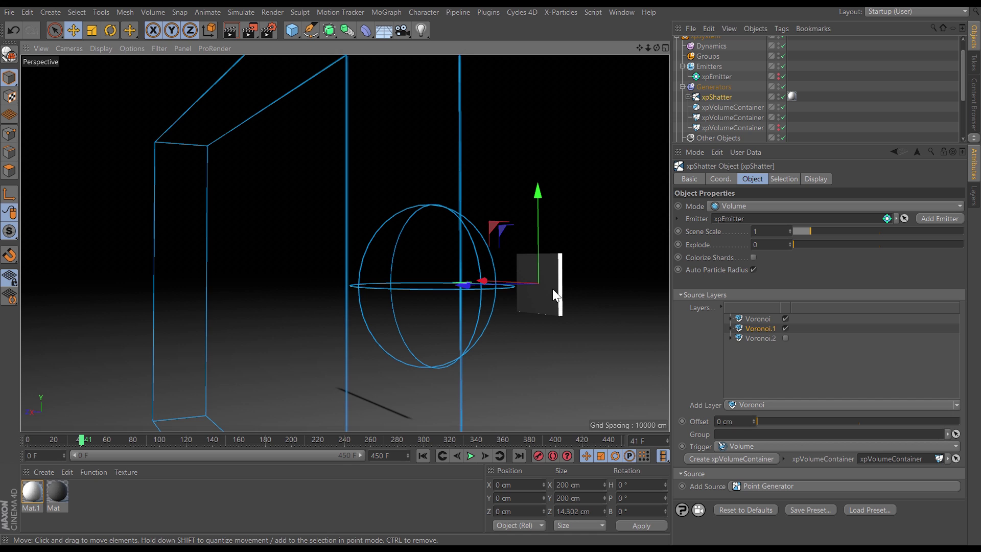
Replay the layered shatter from frame 0 to frame 157.
alt+drag(562, 300, 520, 292)
key(shift+f)
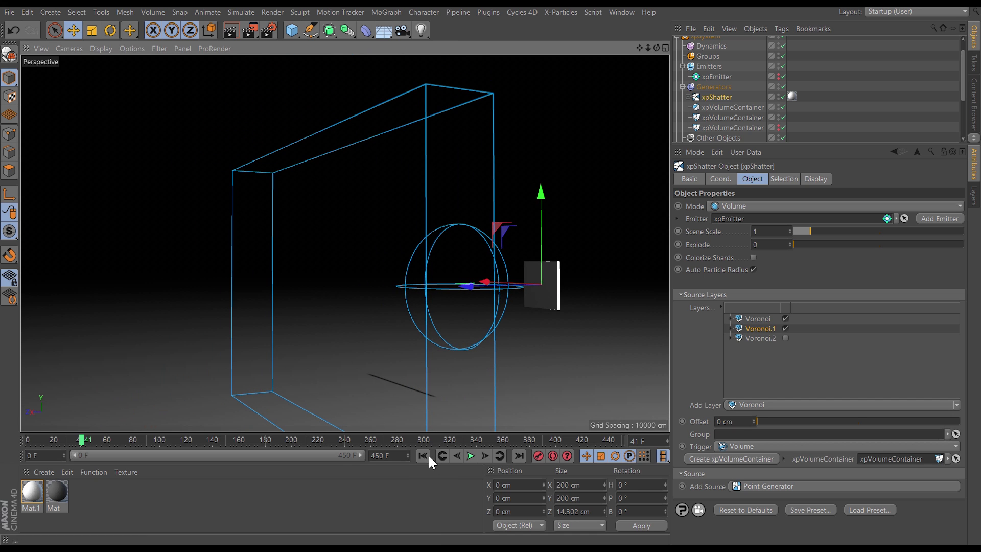
click(470, 455)
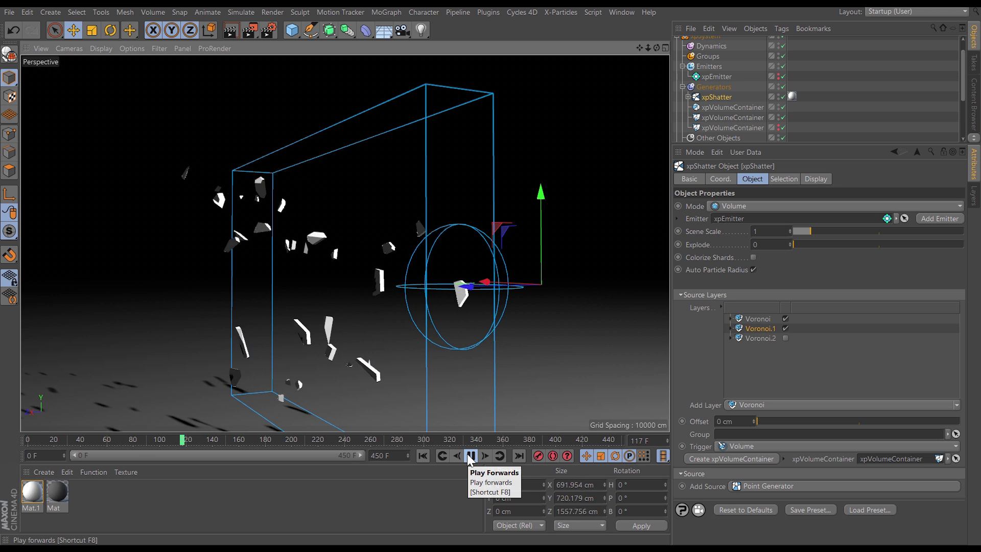
click(471, 455)
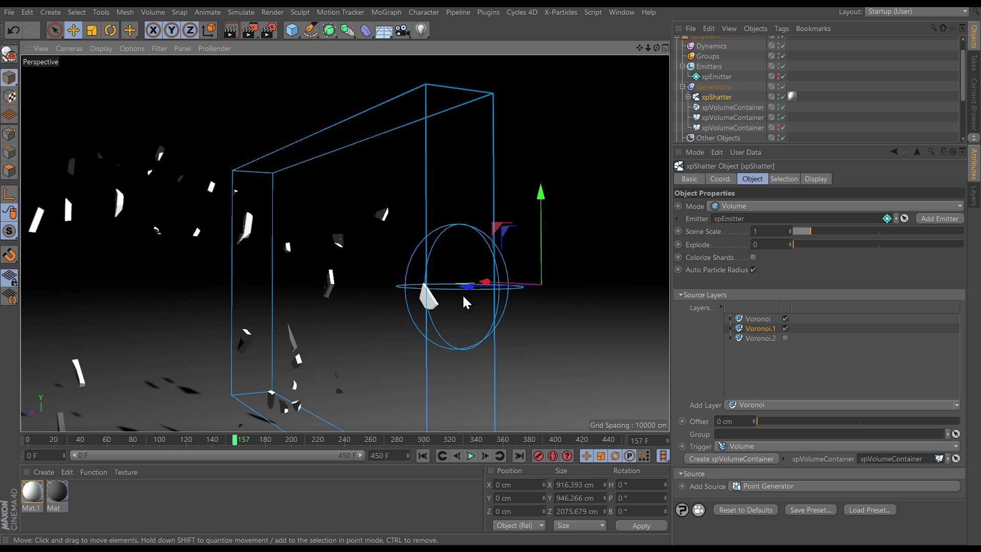
scroll(450, 302, down, 6)
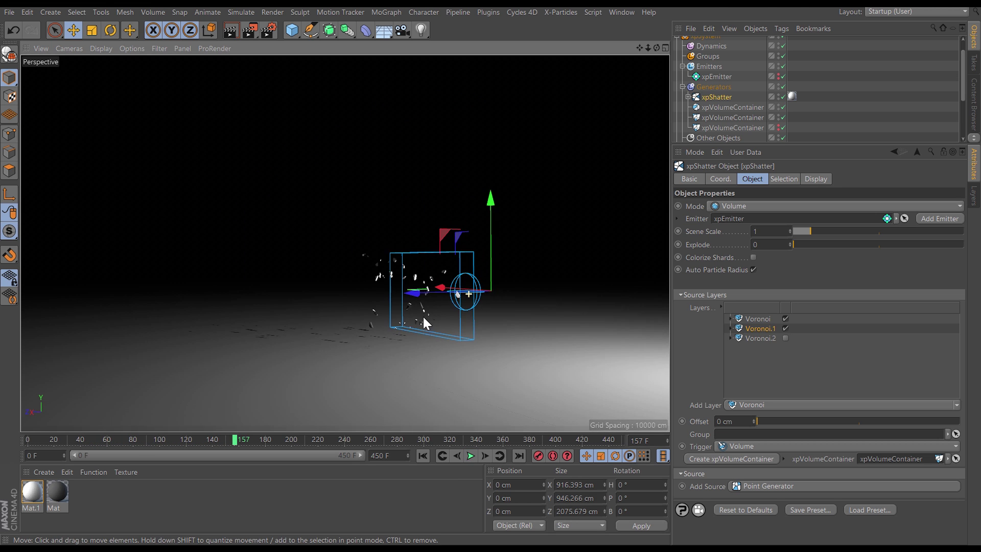
Enable Voronoi.2 and the third container, play to frame 282, then rewind.
click(771, 339)
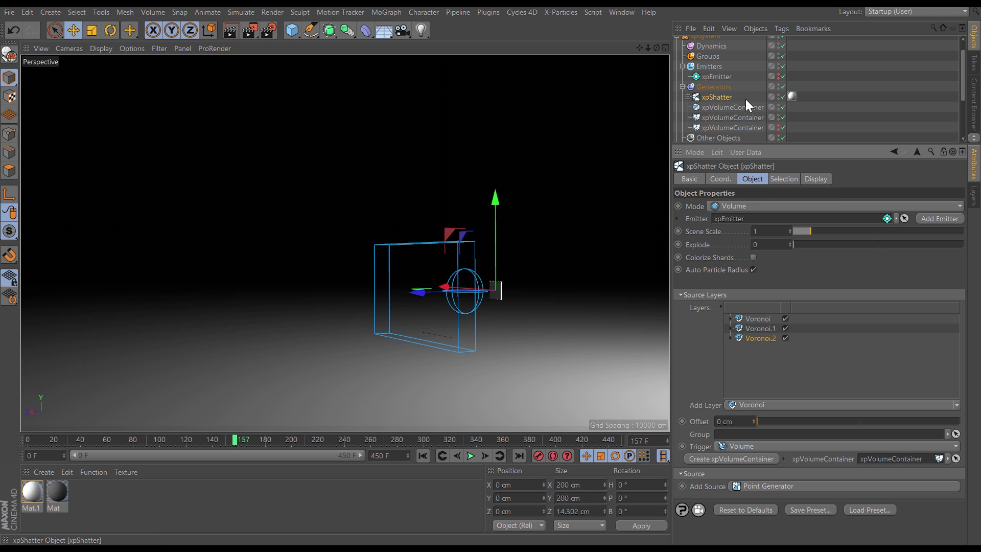
click(781, 128)
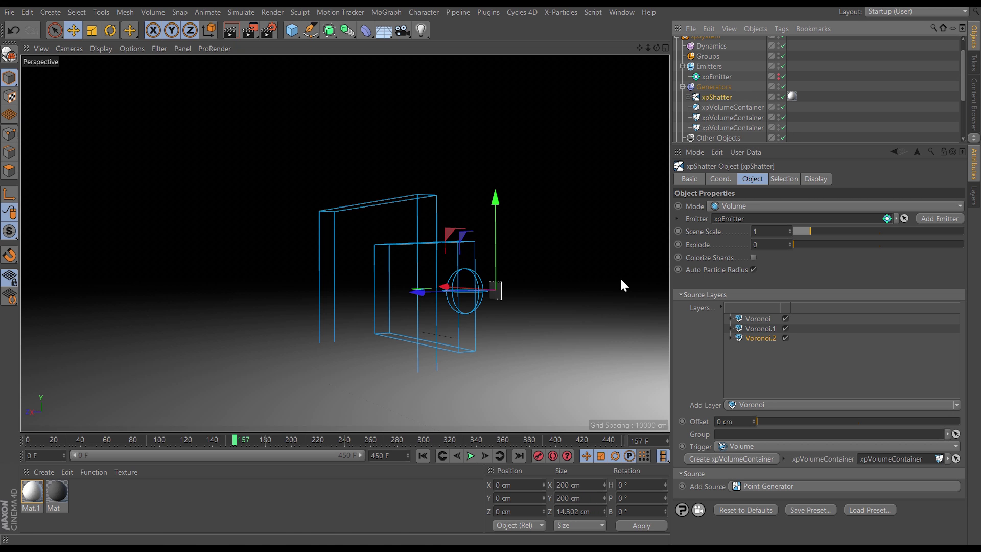
click(423, 455)
click(471, 456)
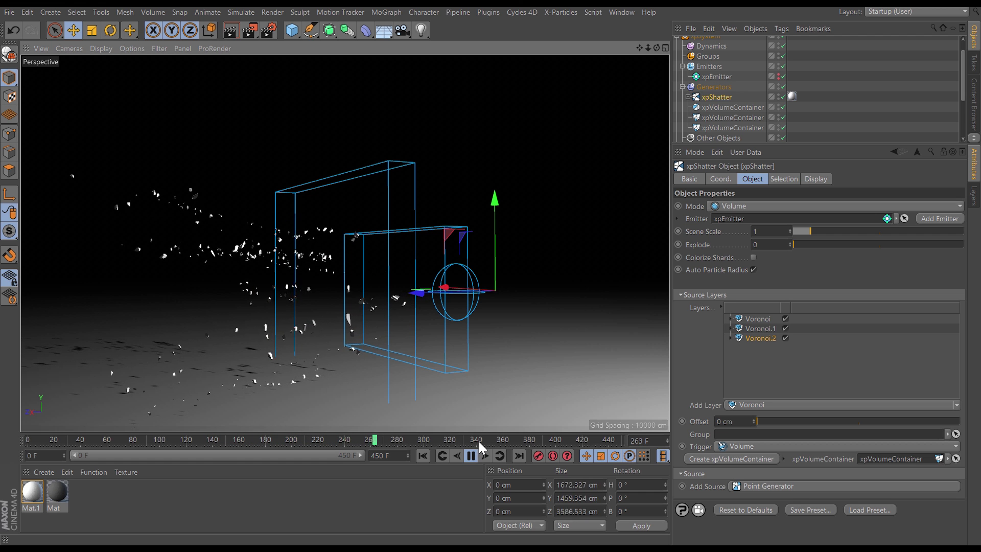
click(470, 455)
click(423, 456)
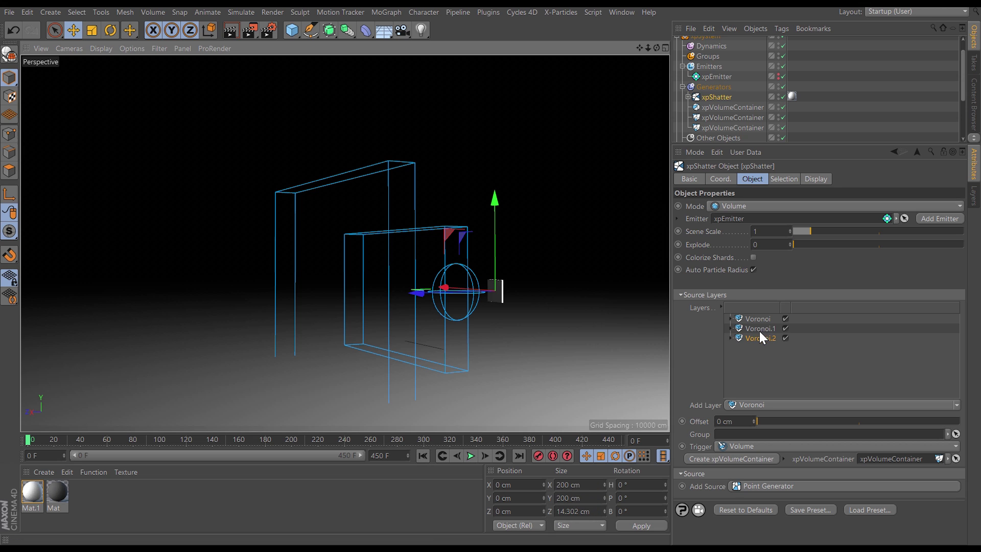
Set the Voronoi layer's Point Generator Number of Points to 2.
click(731, 318)
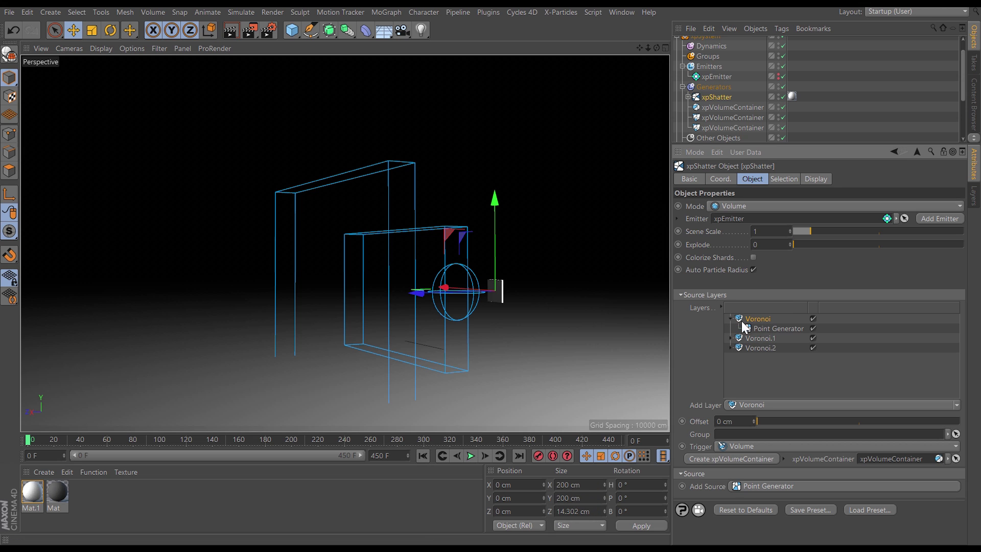
click(771, 328)
scroll(964, 434, down, 3)
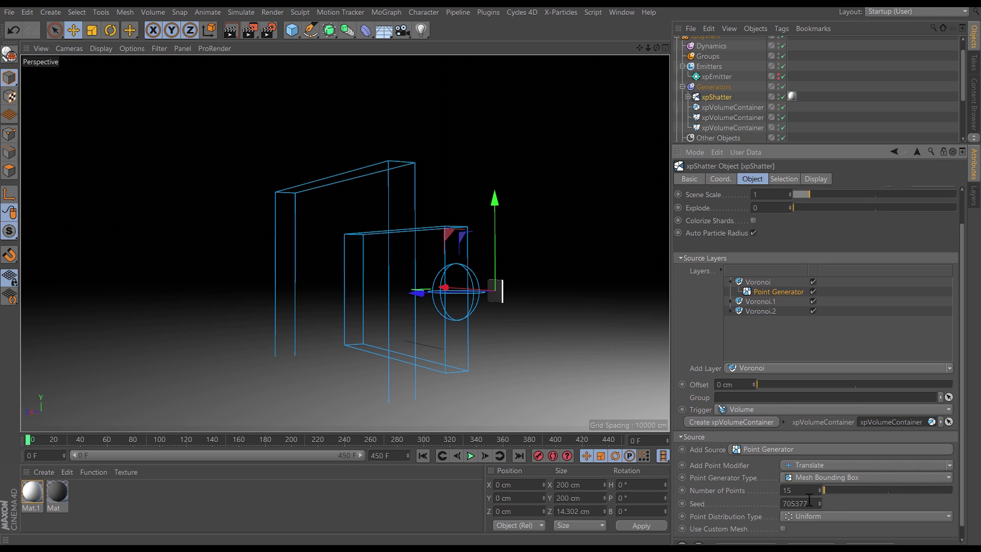
click(786, 491)
text(2)
key(Return)
Play the animation with fewer initial pieces through to frame 237.
click(470, 456)
click(471, 457)
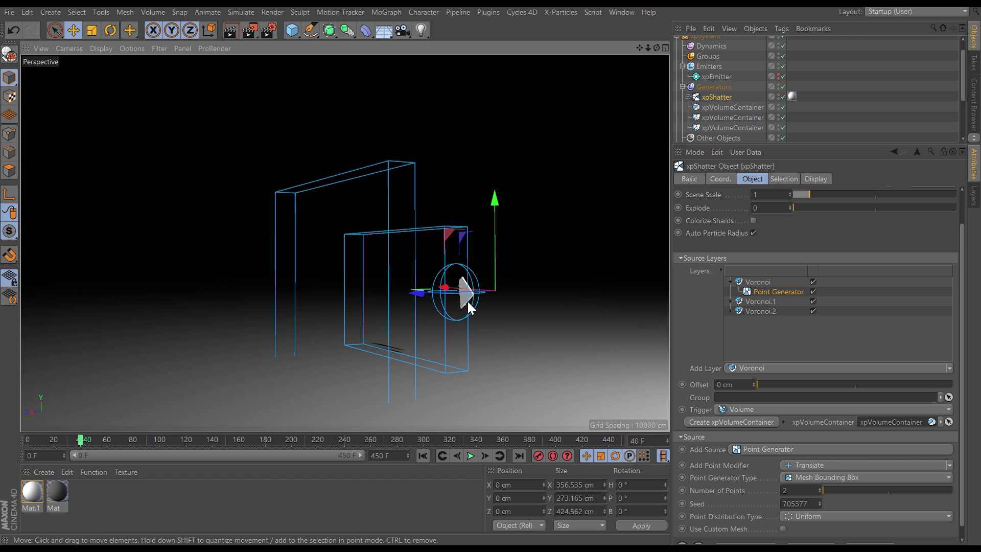
alt+drag(466, 291, 442, 294)
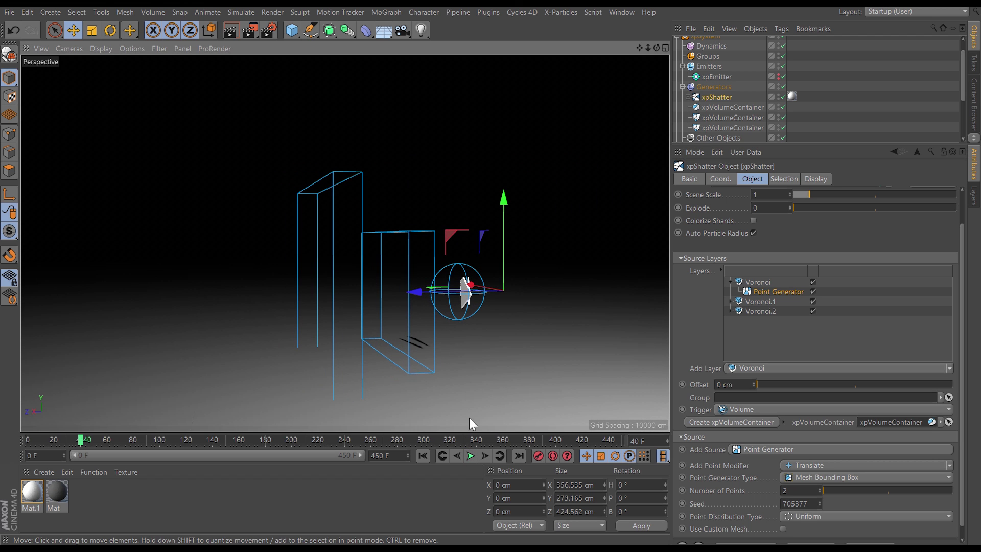
click(471, 457)
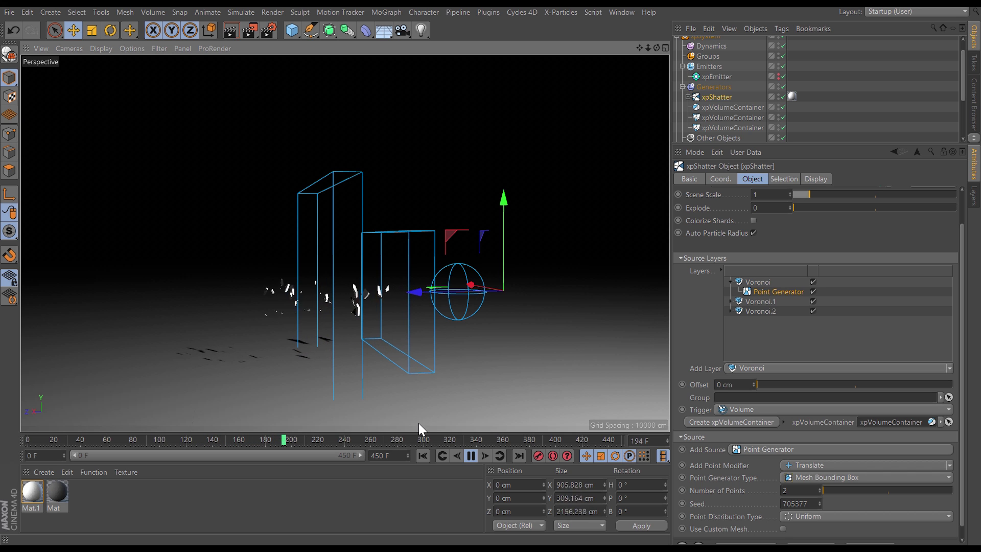
click(472, 455)
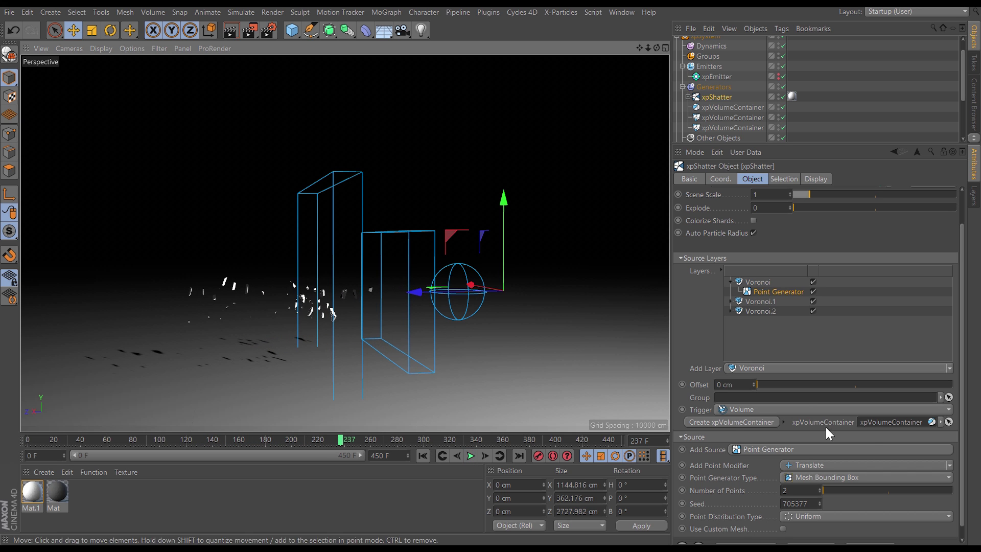
Set the Voronoi.2 Point Generator's Number of Points to 30.
click(761, 310)
click(731, 347)
click(767, 357)
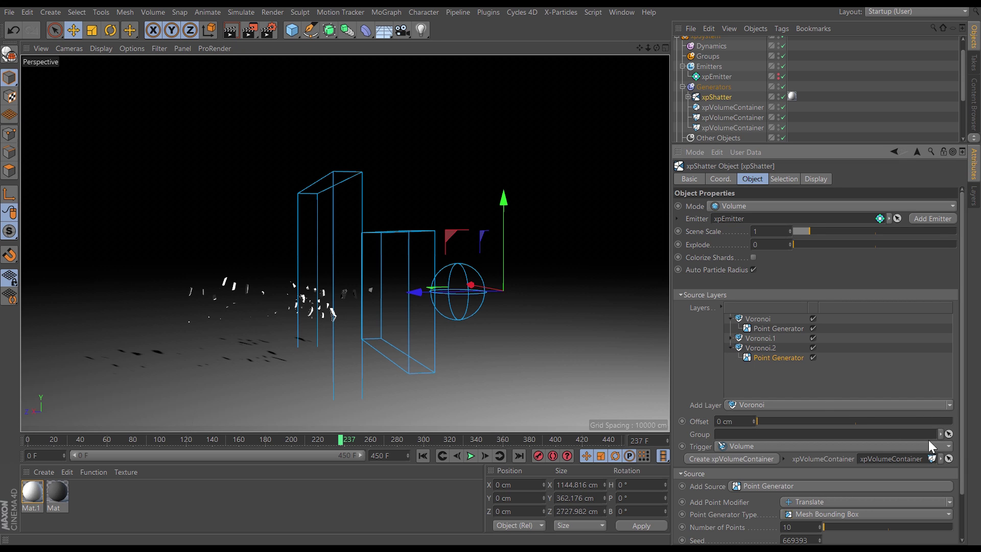
scroll(960, 460, down, 2)
click(781, 492)
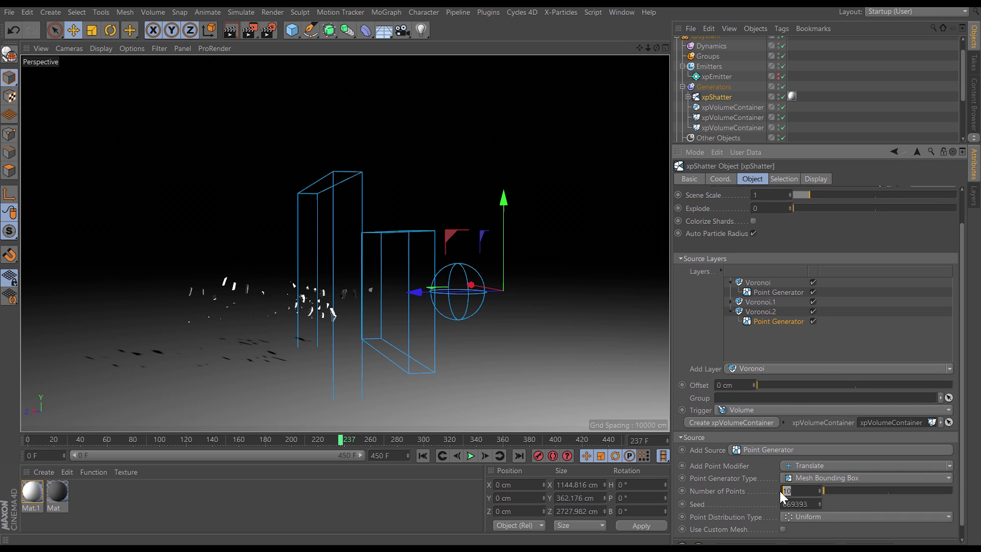
text(30)
key(Return)
Replay the finer shatter from frame 0 to frame 313.
click(423, 456)
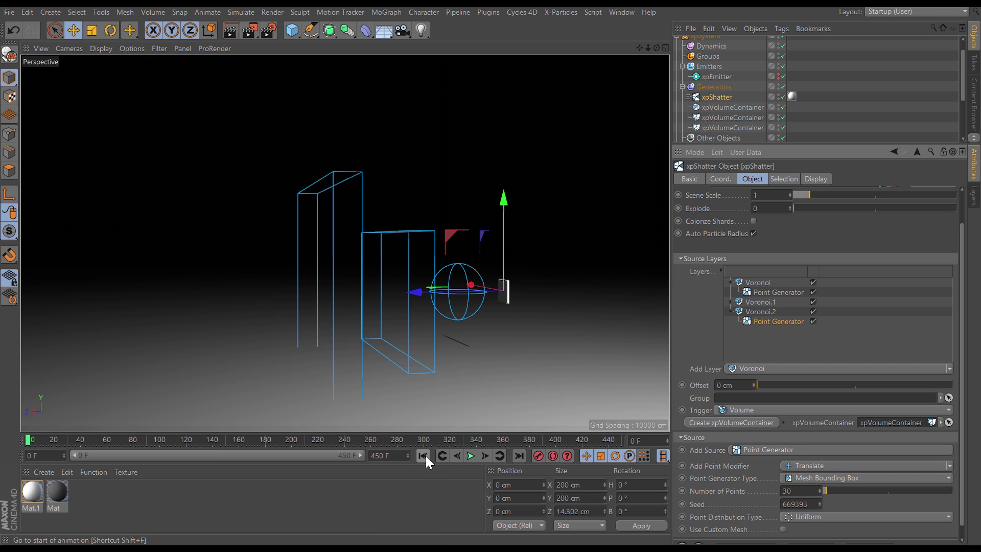
click(471, 455)
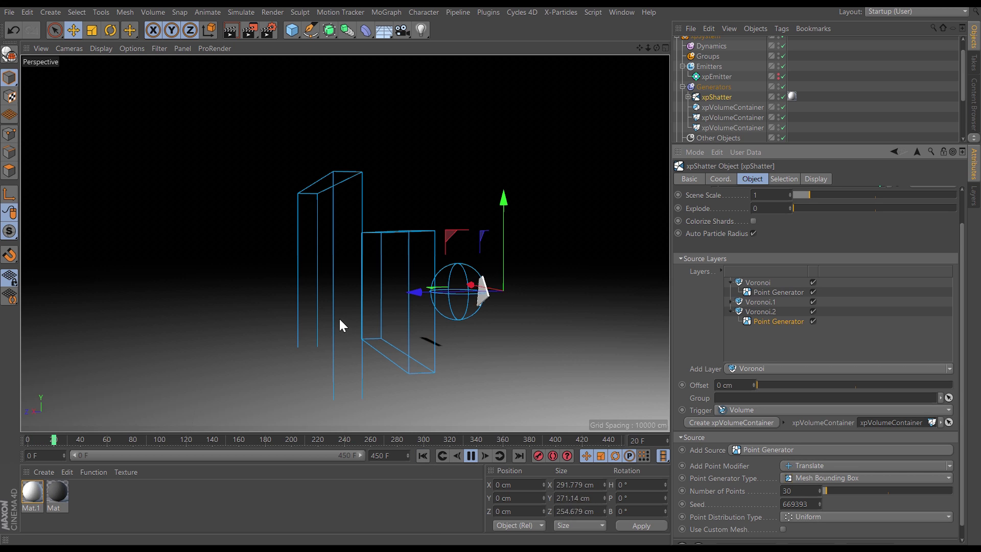
mouse_move(460, 296)
alt+mouse_down()
mouse_move(496, 281)
mouse_move(394, 305)
alt+mouse_up()
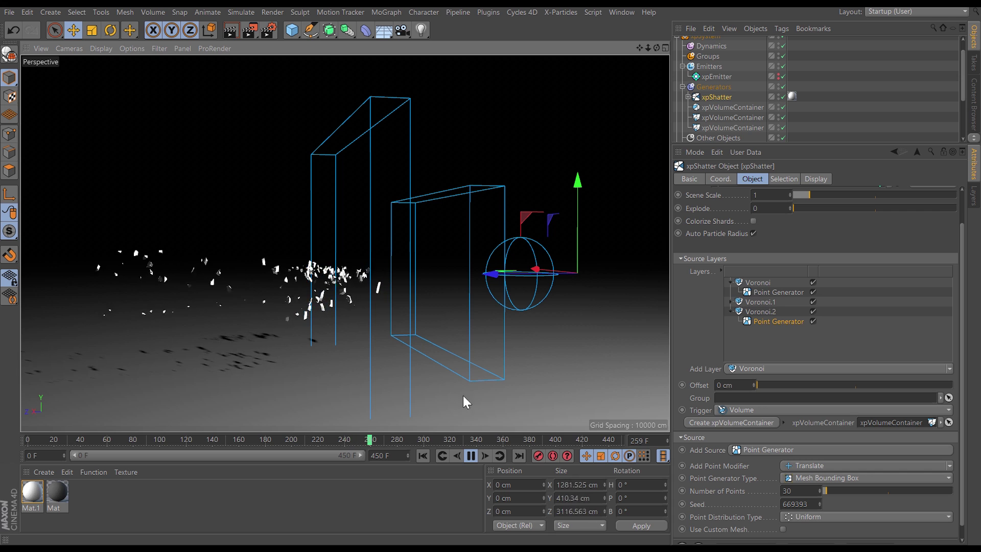
click(470, 455)
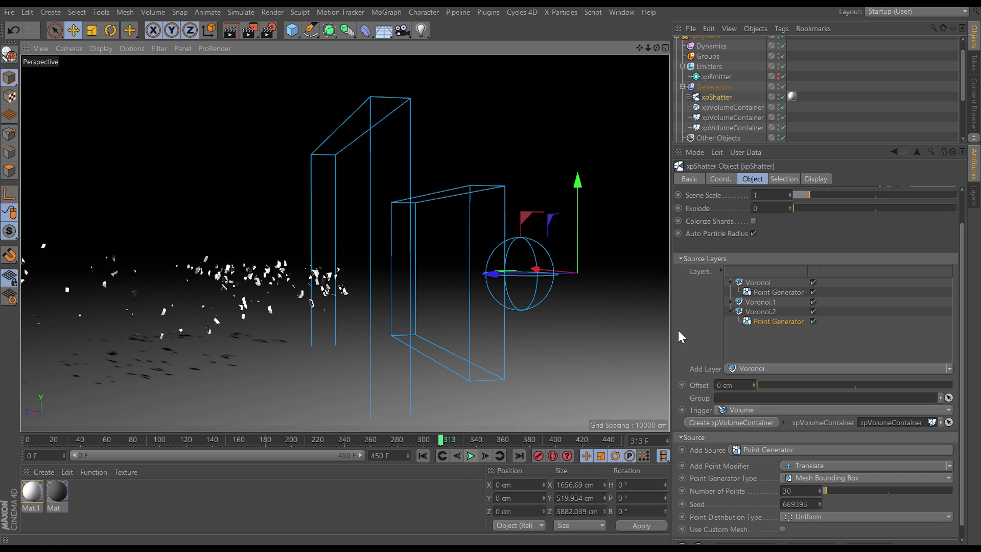
Raise the first Voronoi layer's Point Generator to 20 points and replay the shatter from frame 0.
click(764, 290)
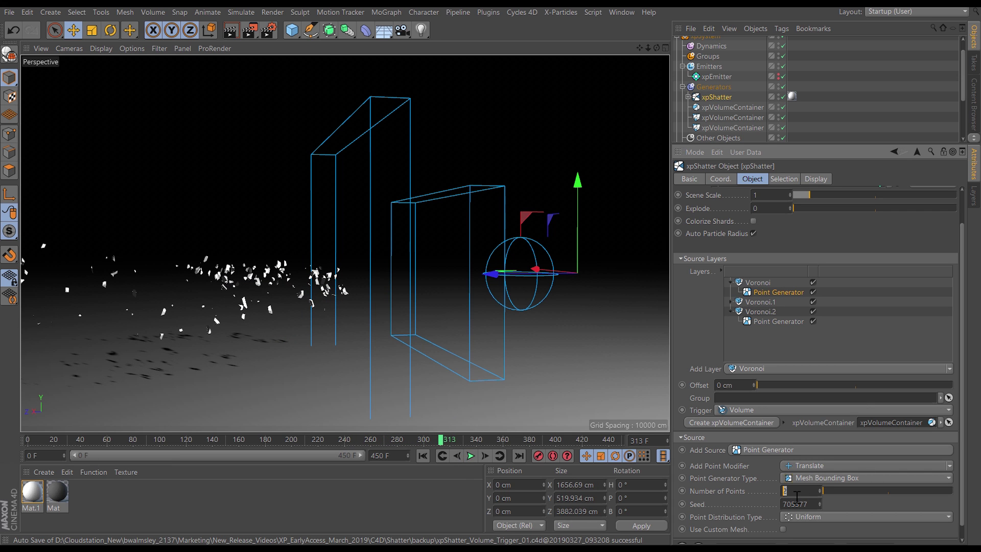
text(20)
key(Return)
click(425, 455)
click(470, 456)
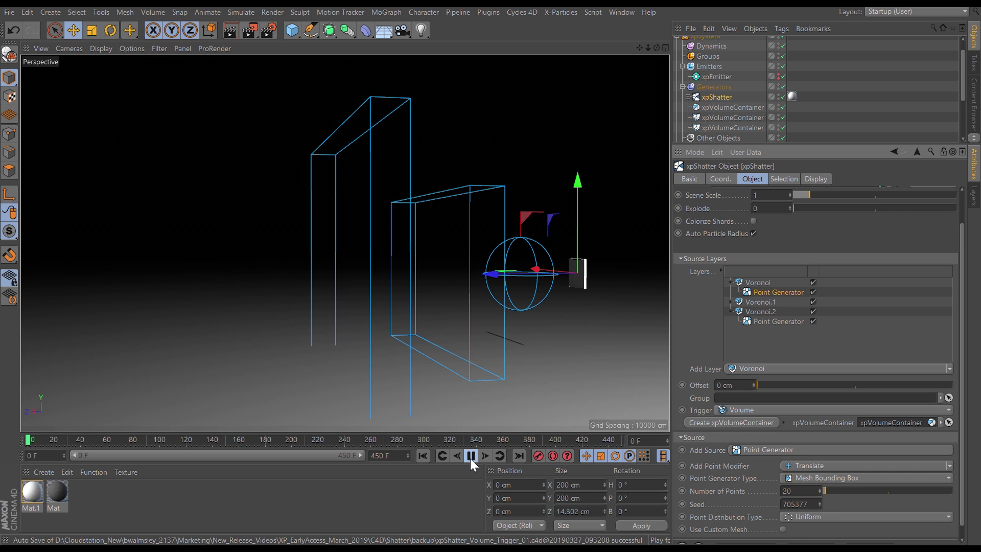